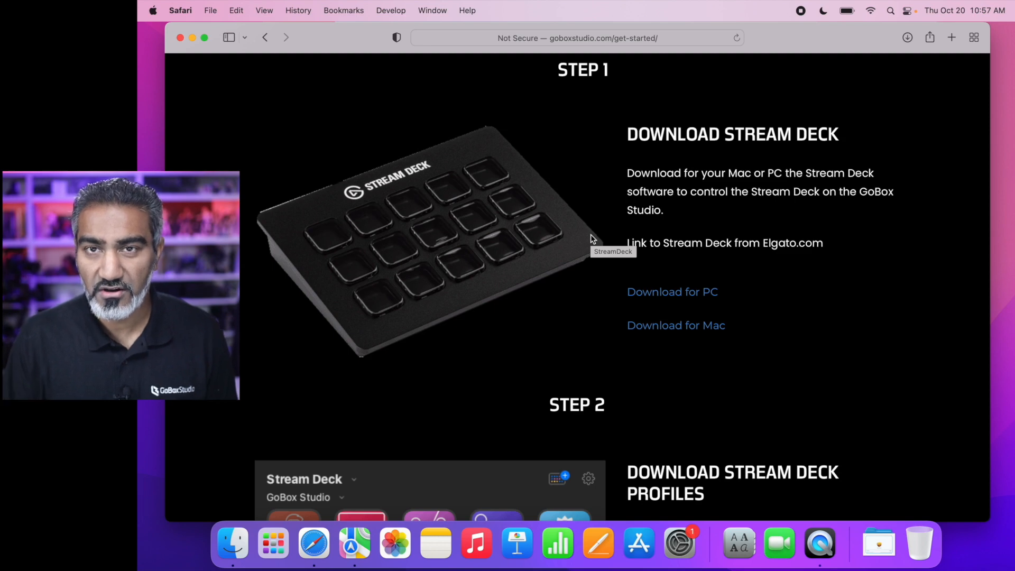
Download the Stream Deck software for Mac and the Stream Deck profile for Ecamm Live from the get-started page
click(683, 328)
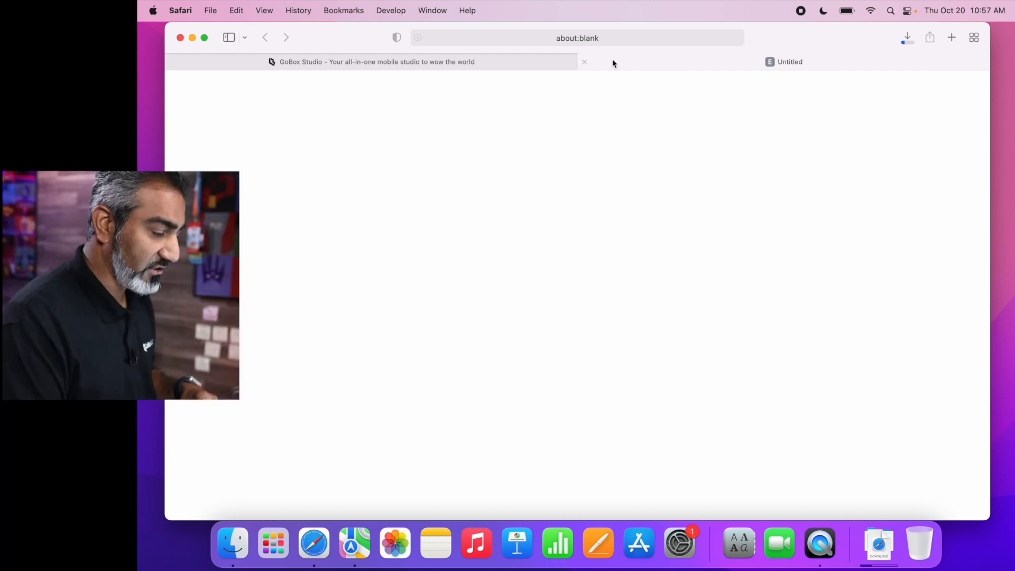
click(553, 61)
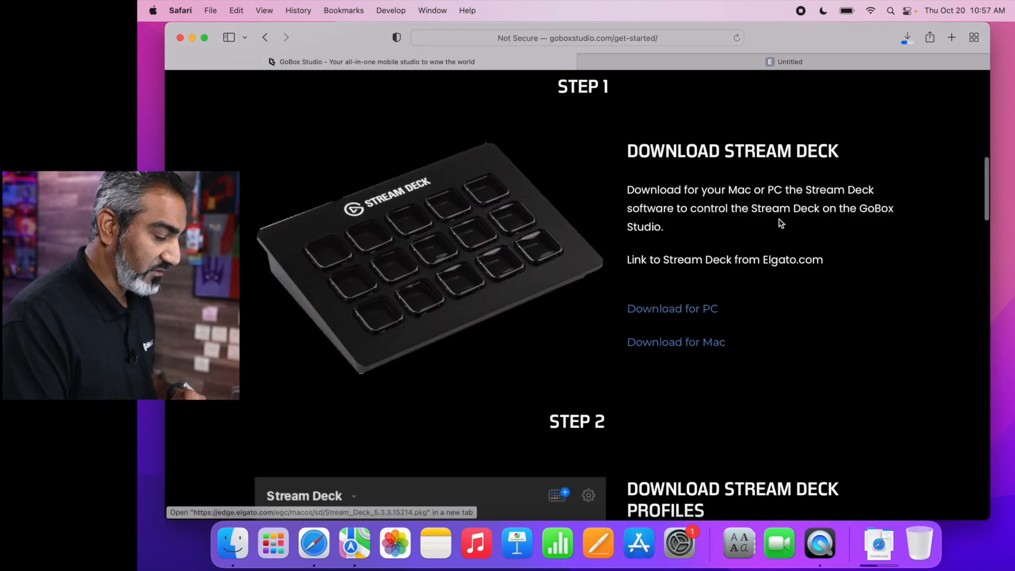
scroll(799, 269, down, 5)
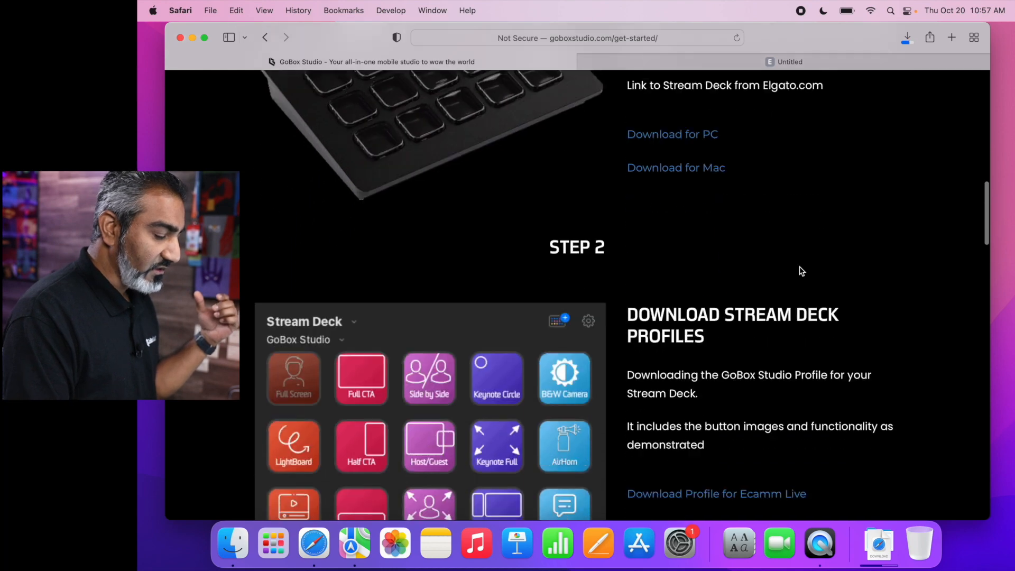
scroll(799, 268, down, 4)
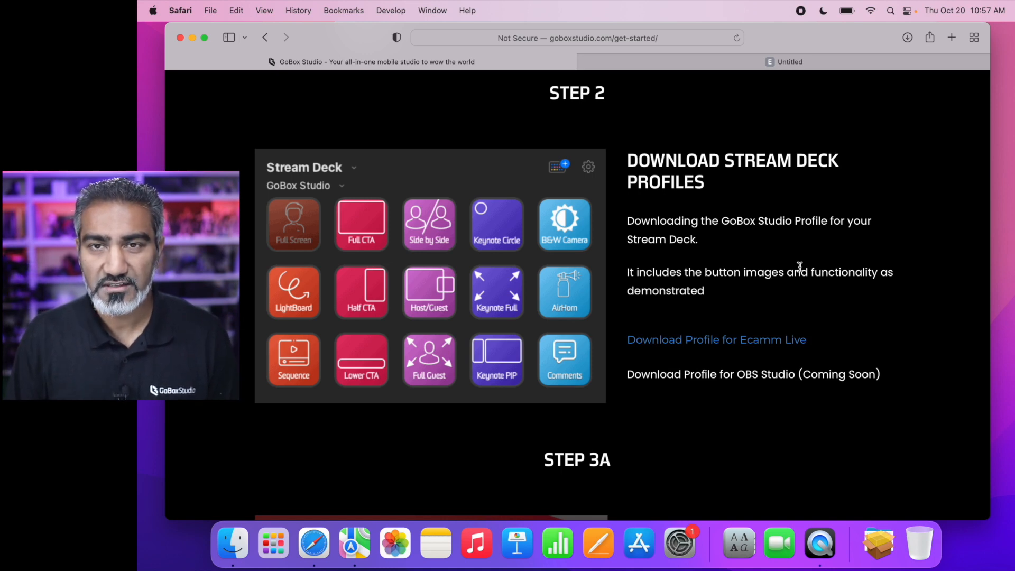
scroll(799, 266, down, 2)
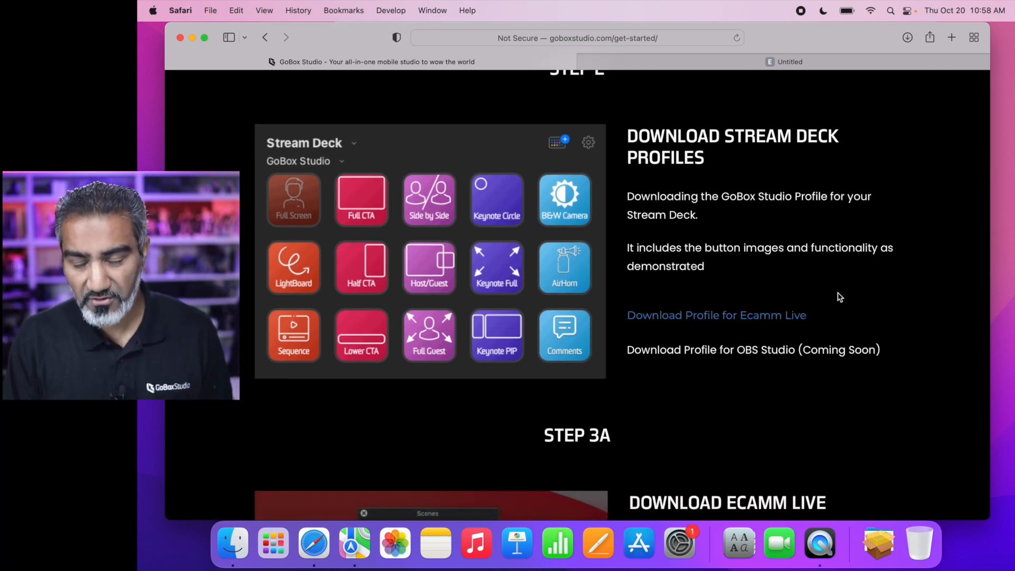
click(788, 315)
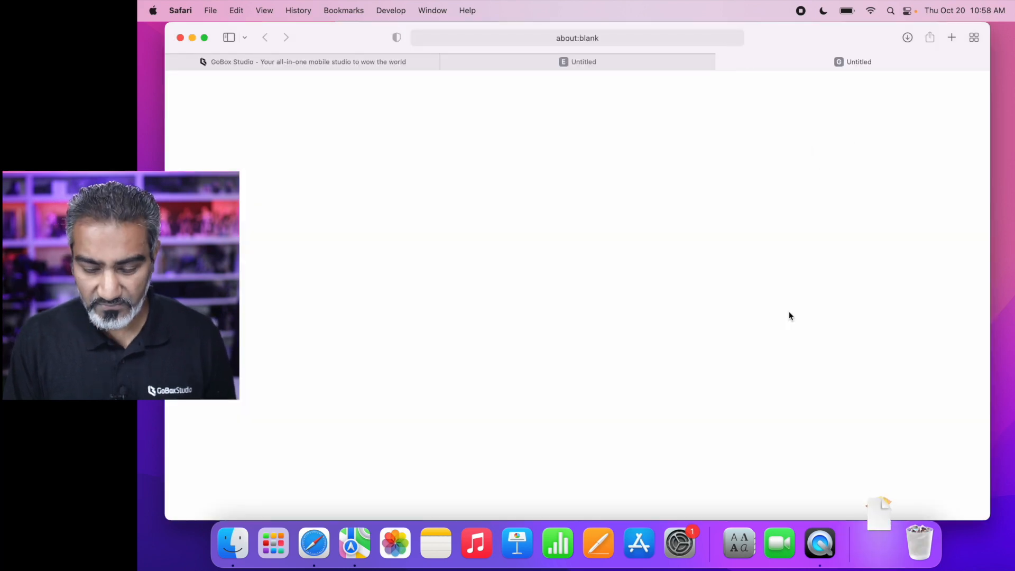
click(417, 61)
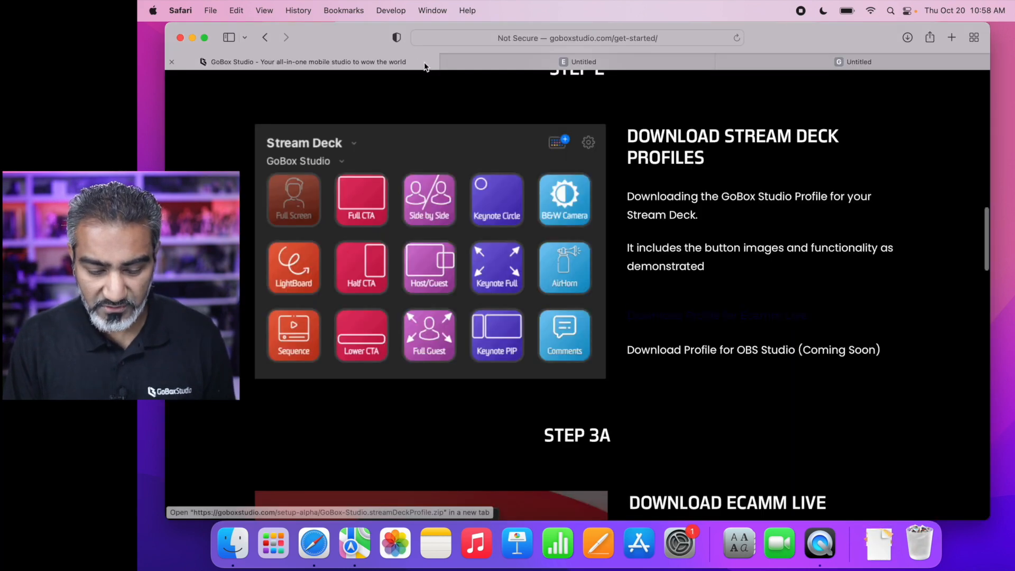
scroll(756, 215, down, 7)
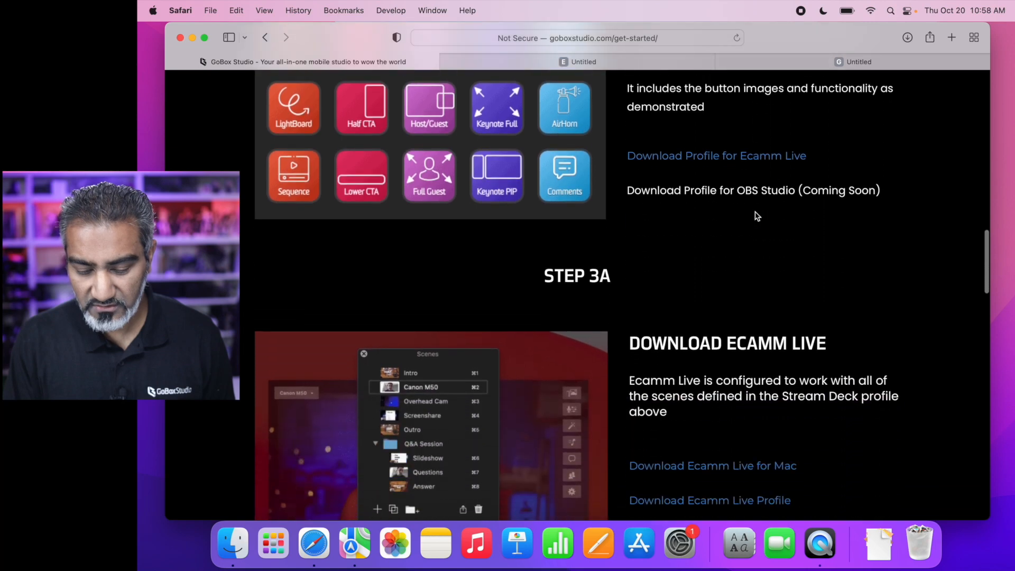
scroll(757, 216, down, 1)
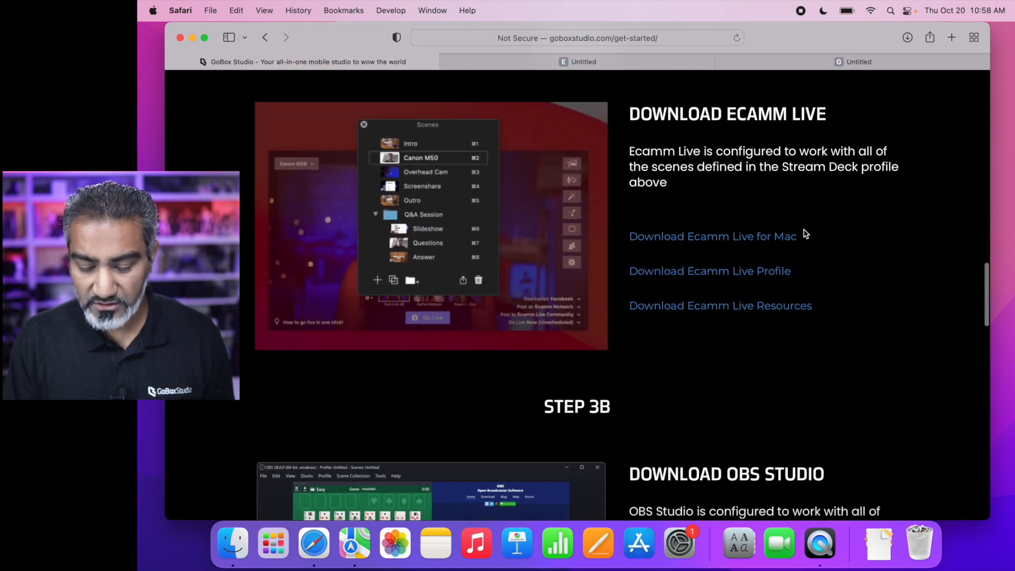
click(741, 235)
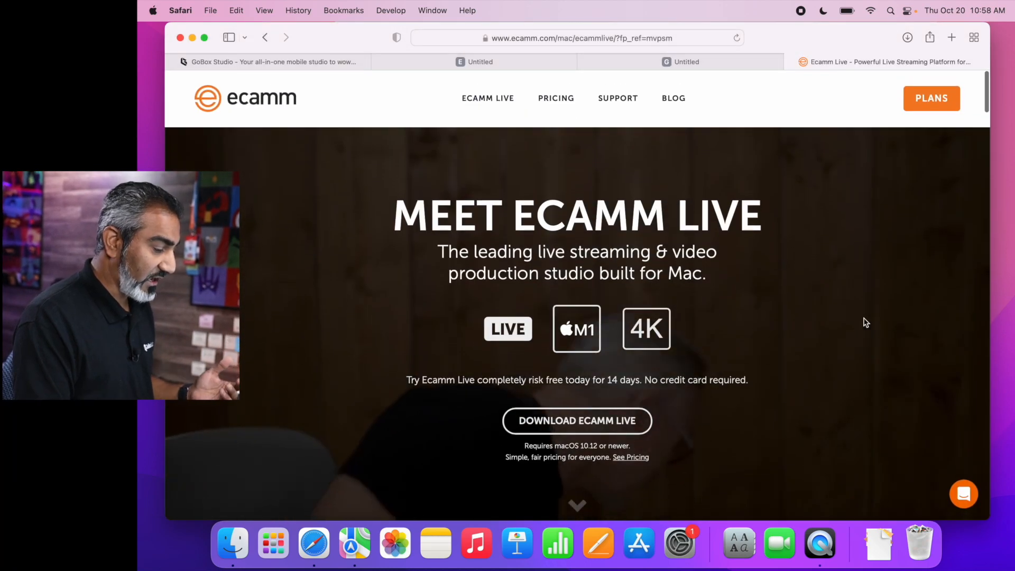
scroll(865, 323, down, 5)
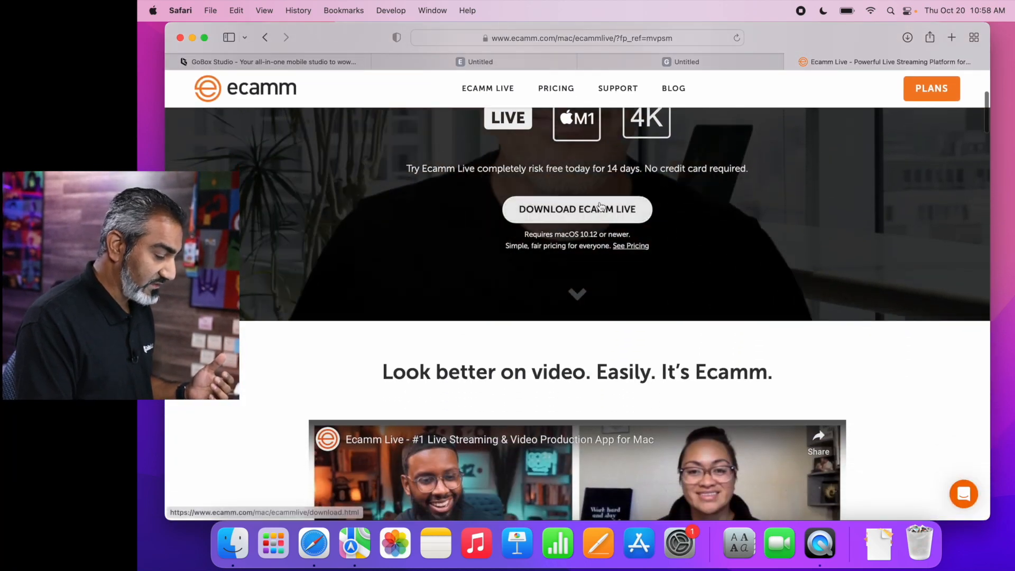
click(592, 223)
scroll(599, 212, down, 3)
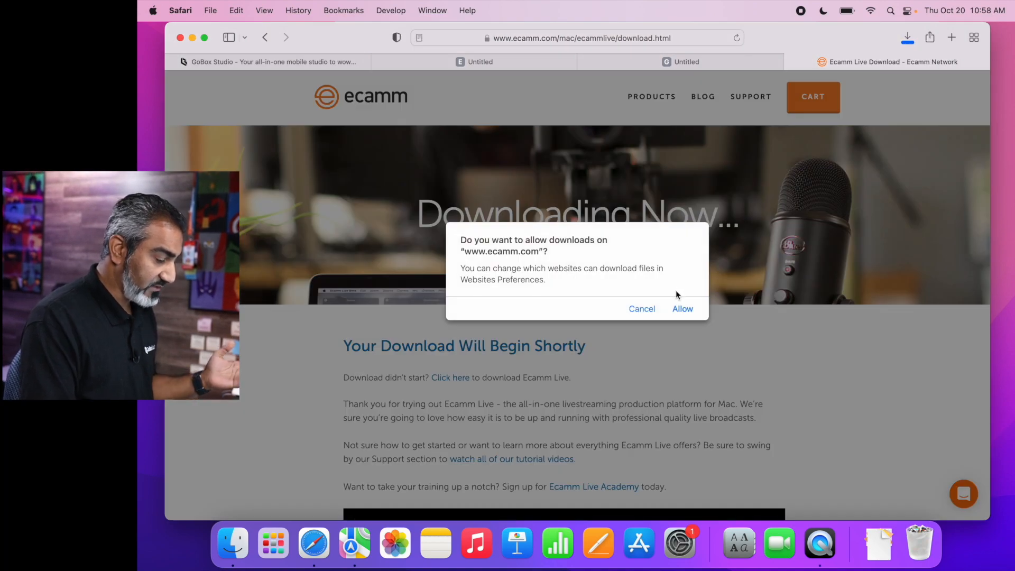
click(682, 309)
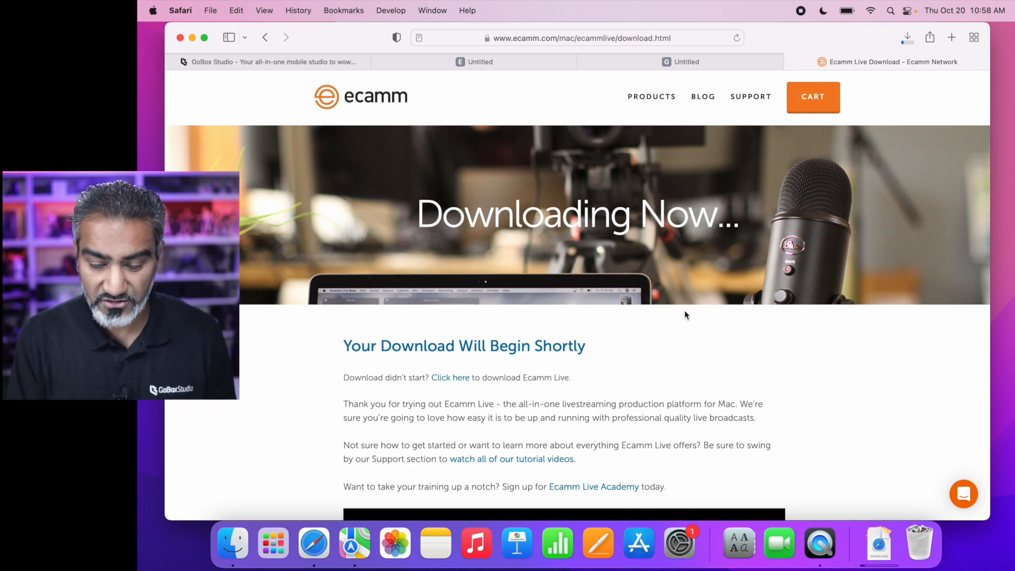
click(907, 41)
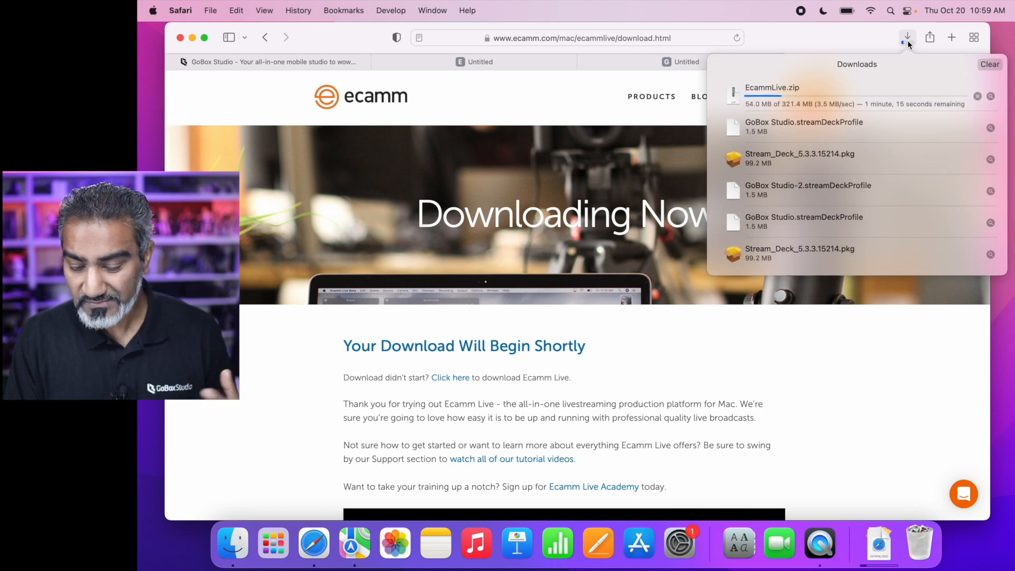
click(907, 41)
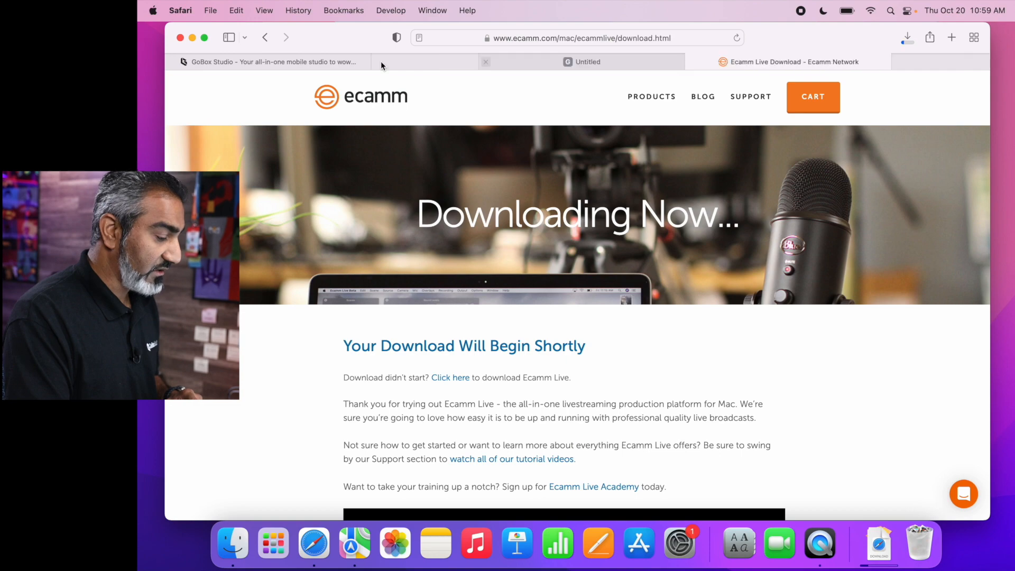
Return to the GoBox Studio page and open Notability from Step 4 in the App Store, passing the welcome screen
click(334, 62)
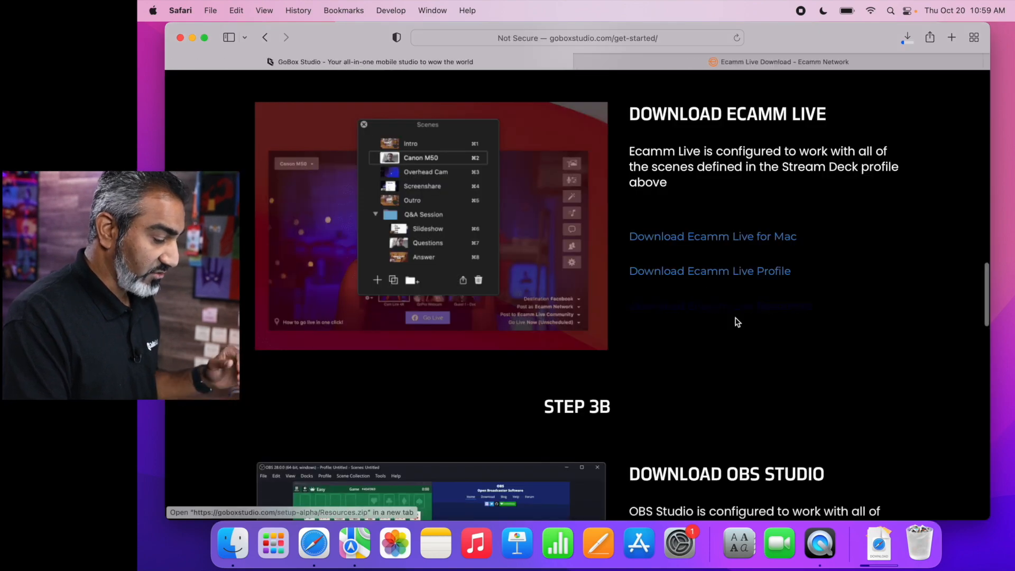
scroll(744, 340, down, 2)
scroll(744, 340, down, 10)
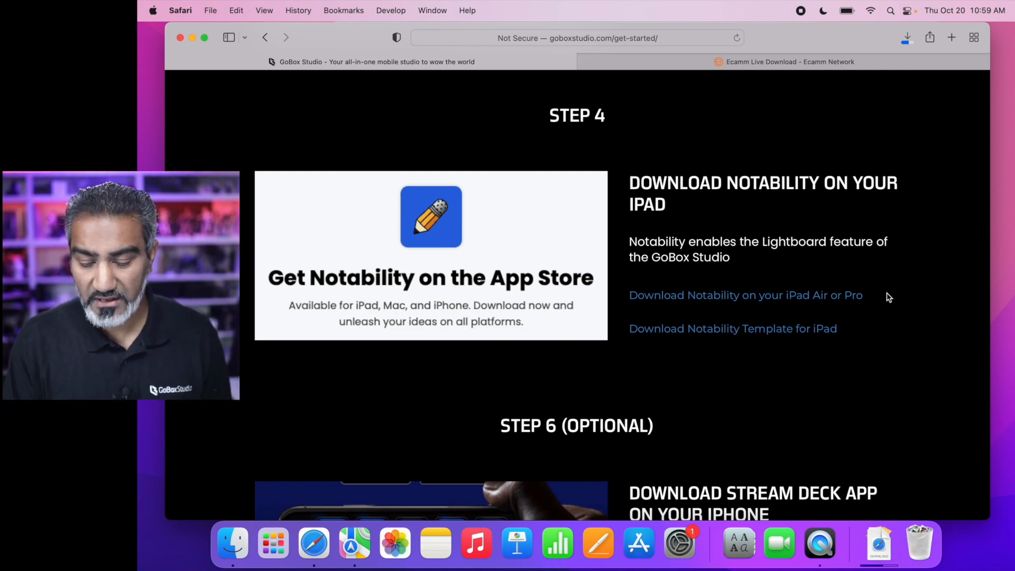
click(845, 295)
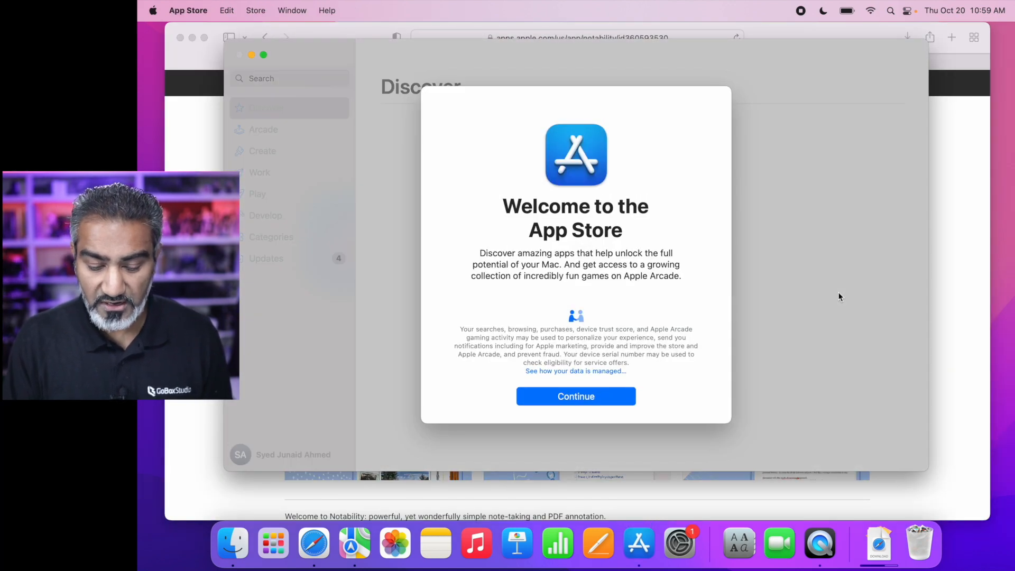
click(617, 398)
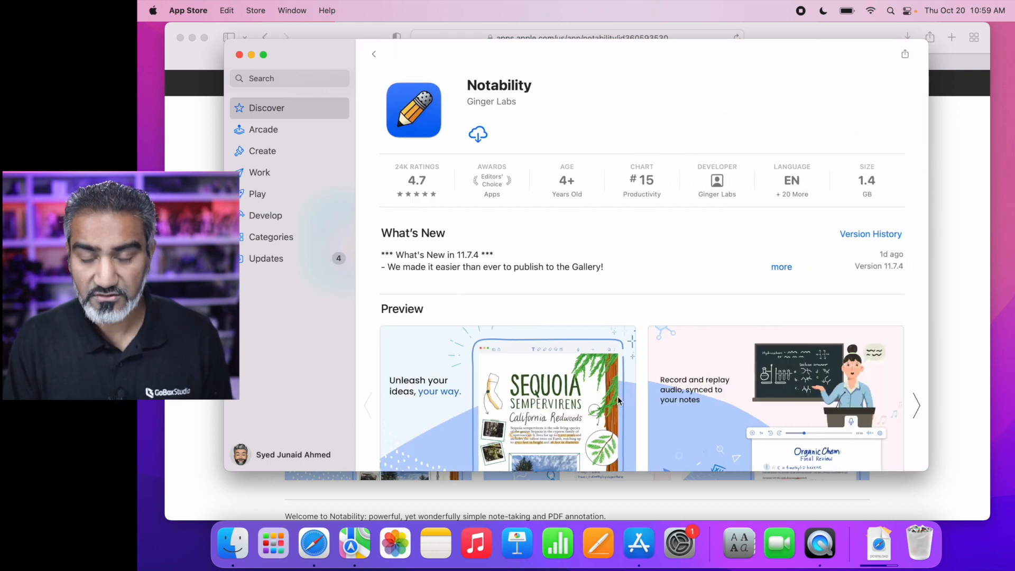
click(904, 56)
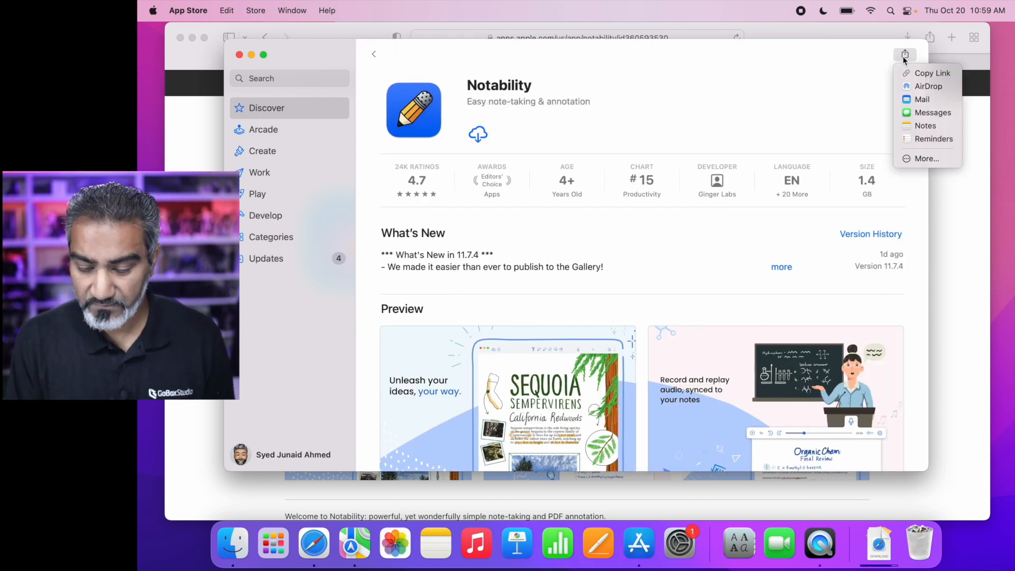
click(919, 87)
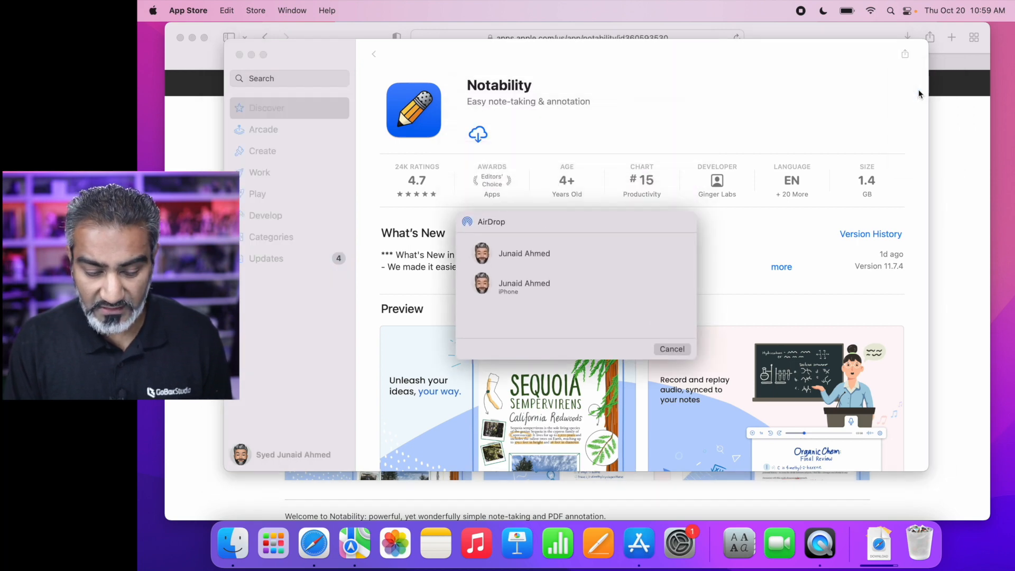
click(665, 348)
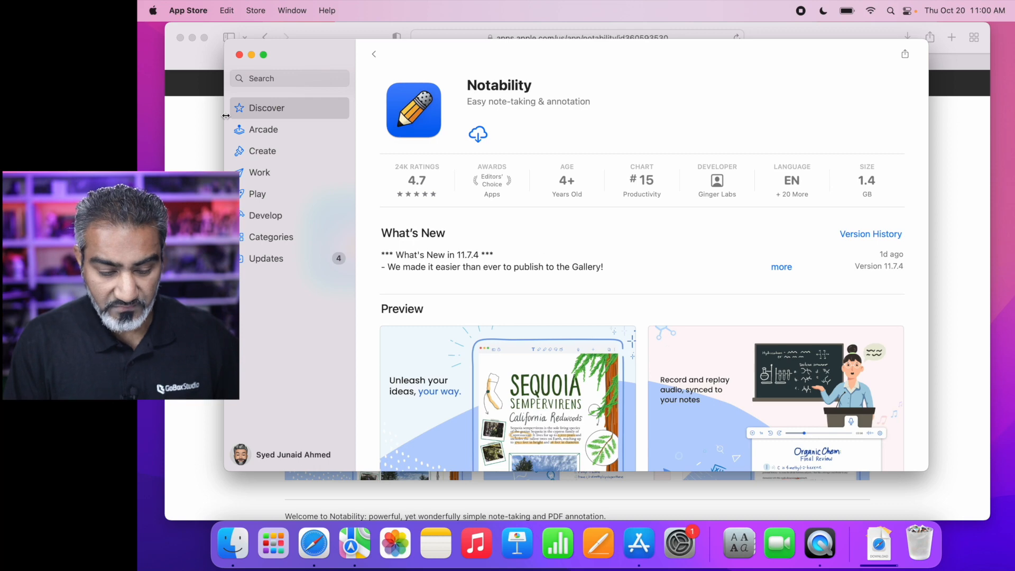
Close the App Store, return to the GoBox Studio get-started page, and download the Notability template for iPad
click(239, 55)
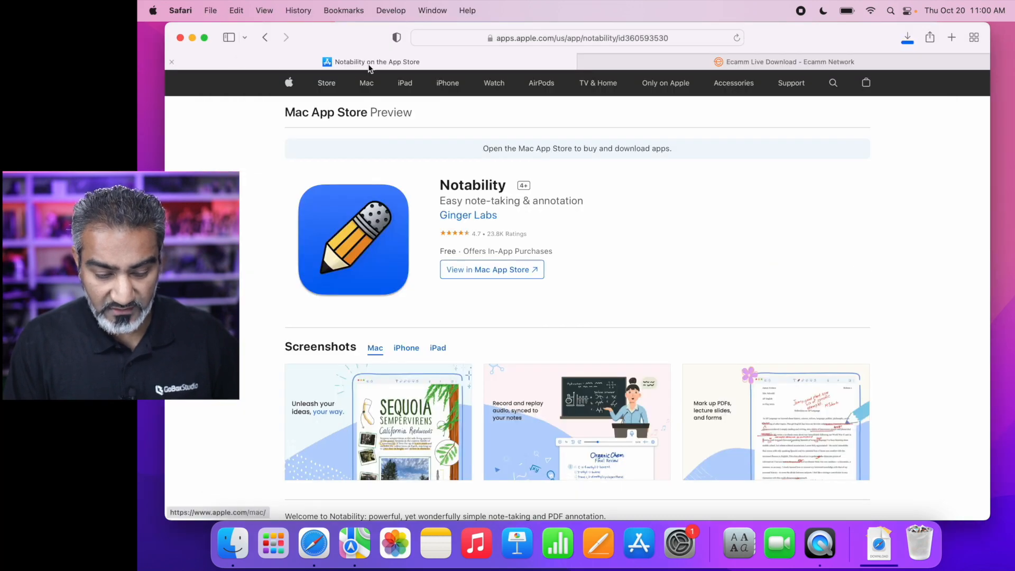
click(265, 38)
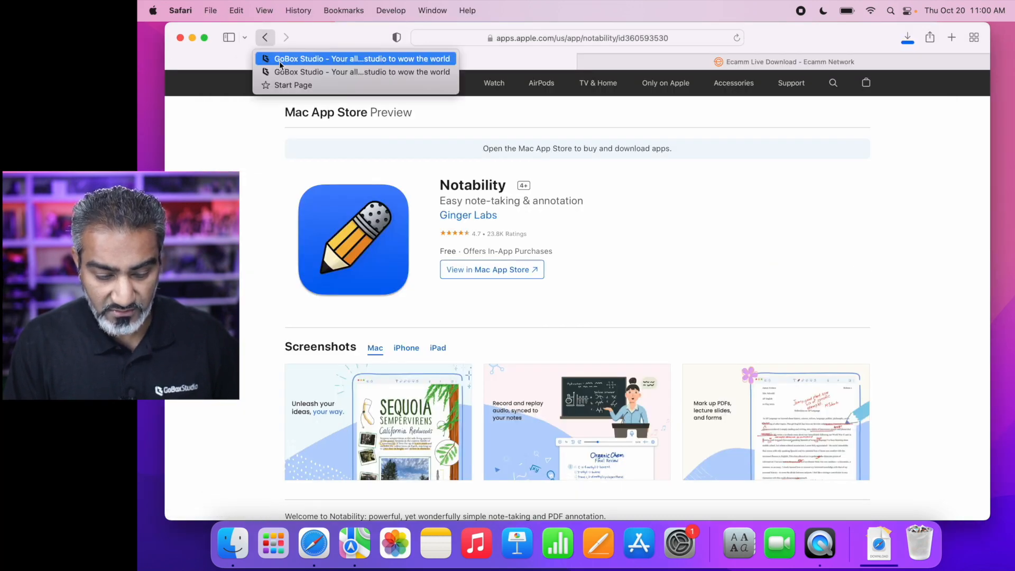
click(286, 62)
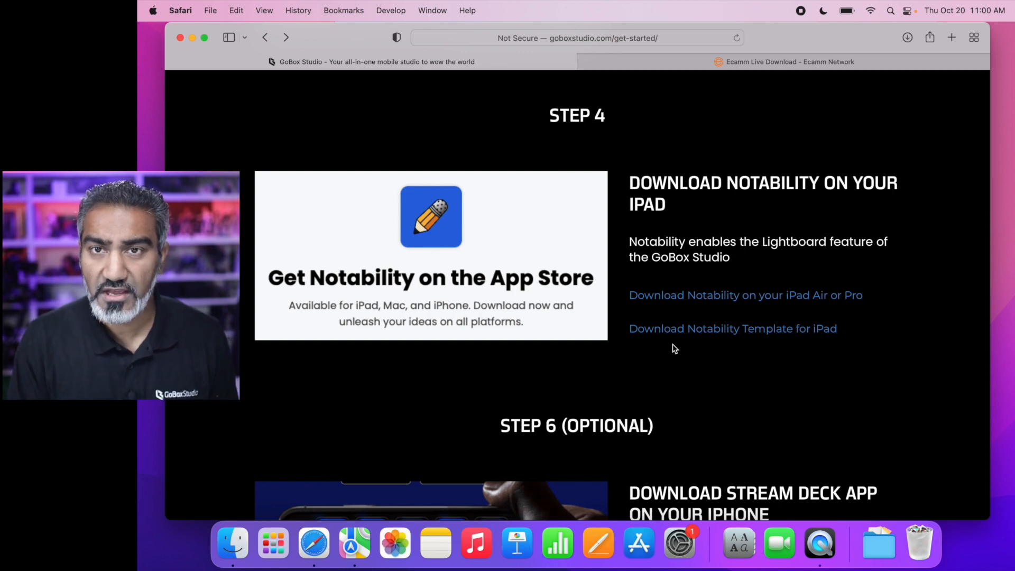
scroll(675, 347, down, 1)
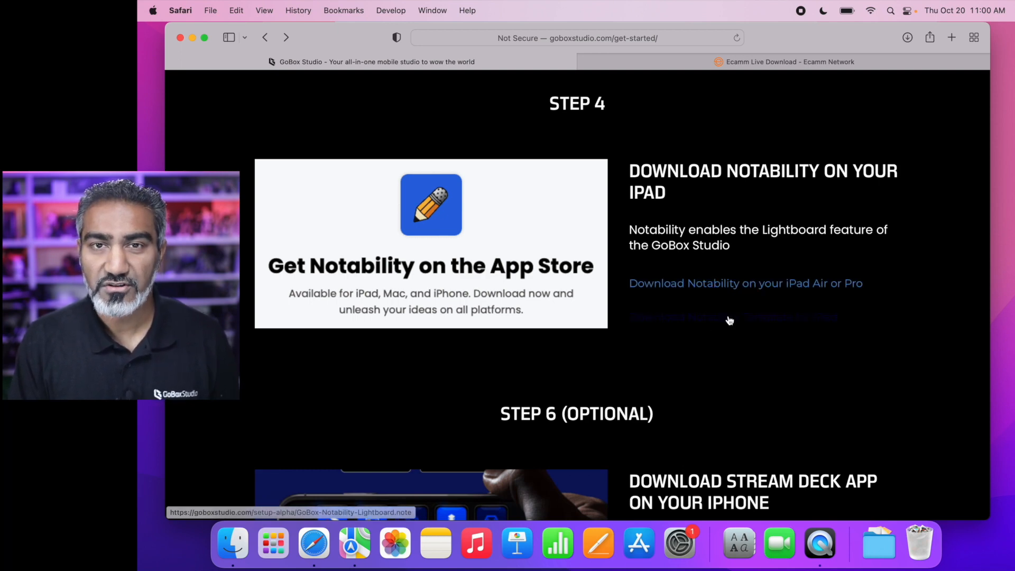
click(730, 320)
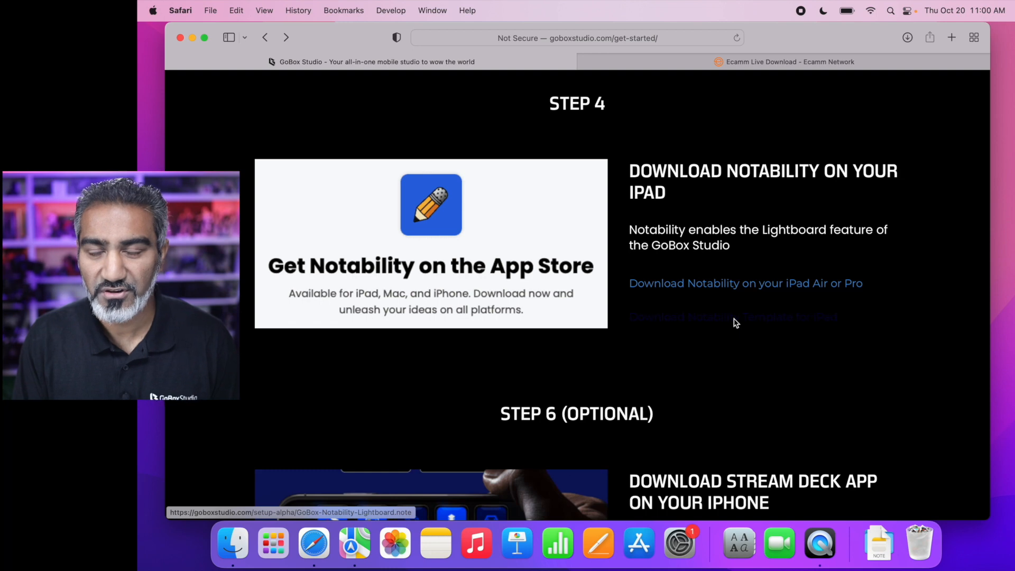
Open the Downloads folder in Finder and launch Stream_Deck_5.3.3.15214.pkg, allowing the package to run its installation check
click(879, 544)
click(879, 544)
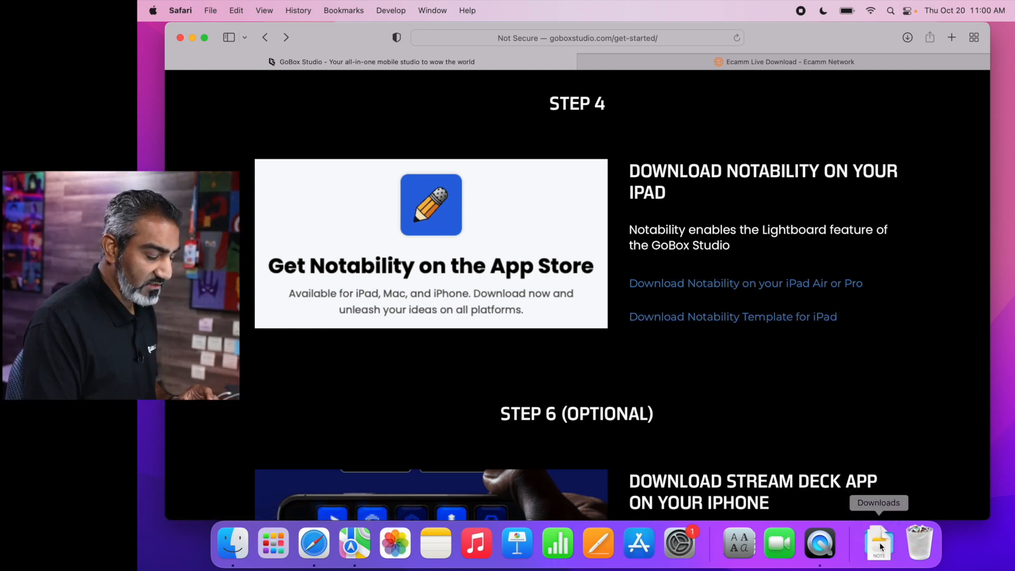
click(879, 545)
click(924, 157)
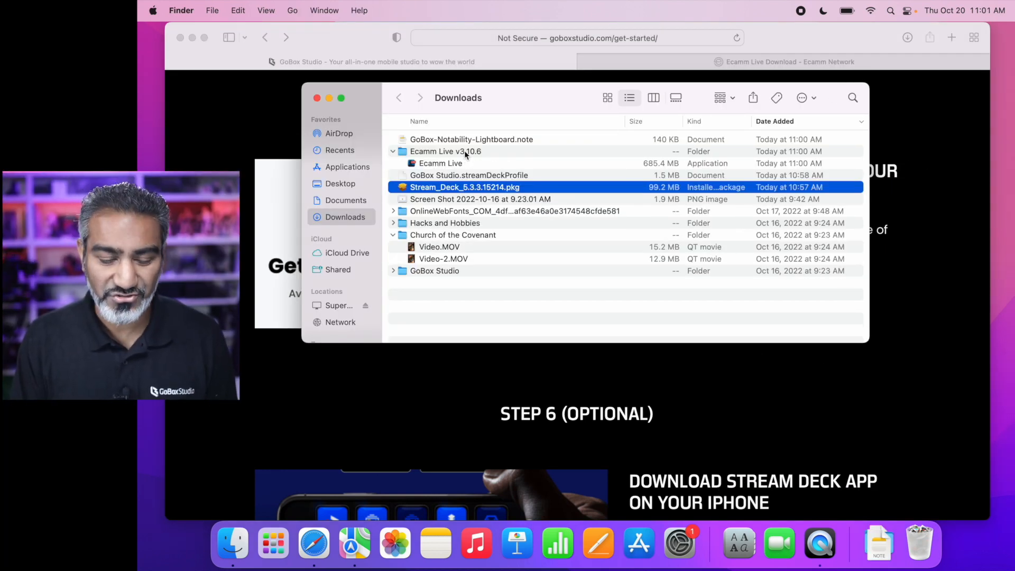
key(super+o)
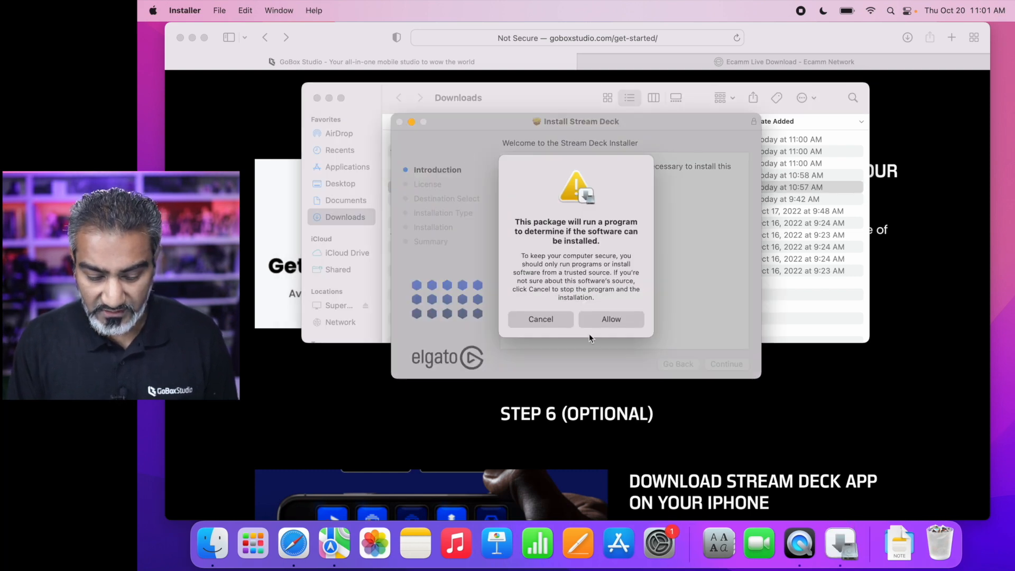
click(610, 318)
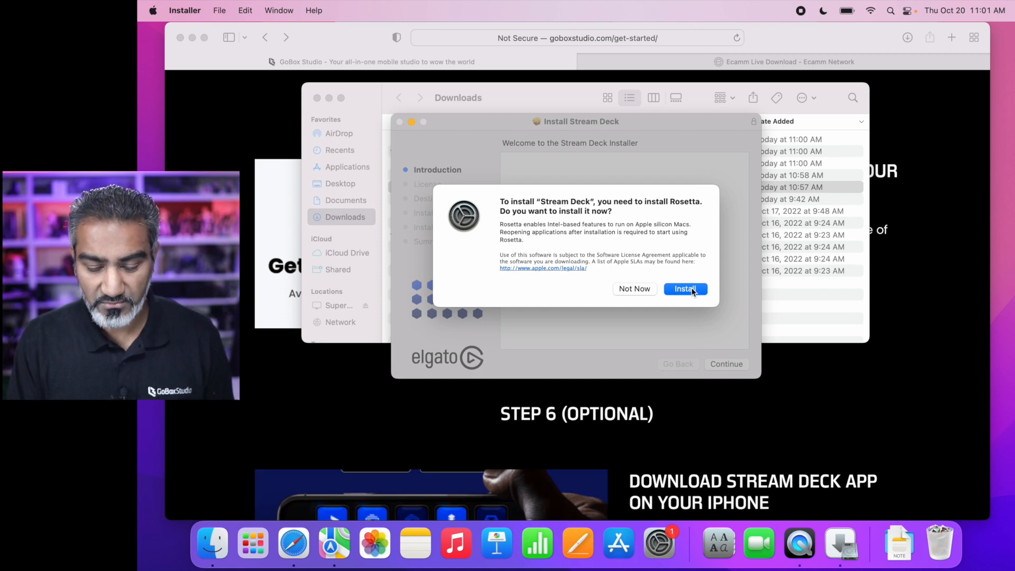
Install Rosetta for the Stream Deck installer, authorizing it with the account password
click(690, 289)
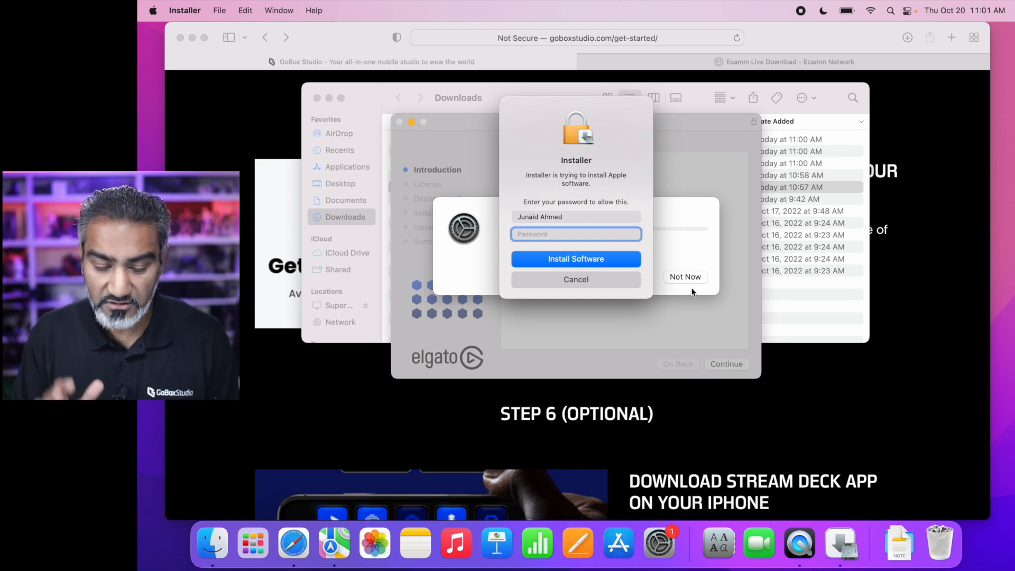
text(•••••)
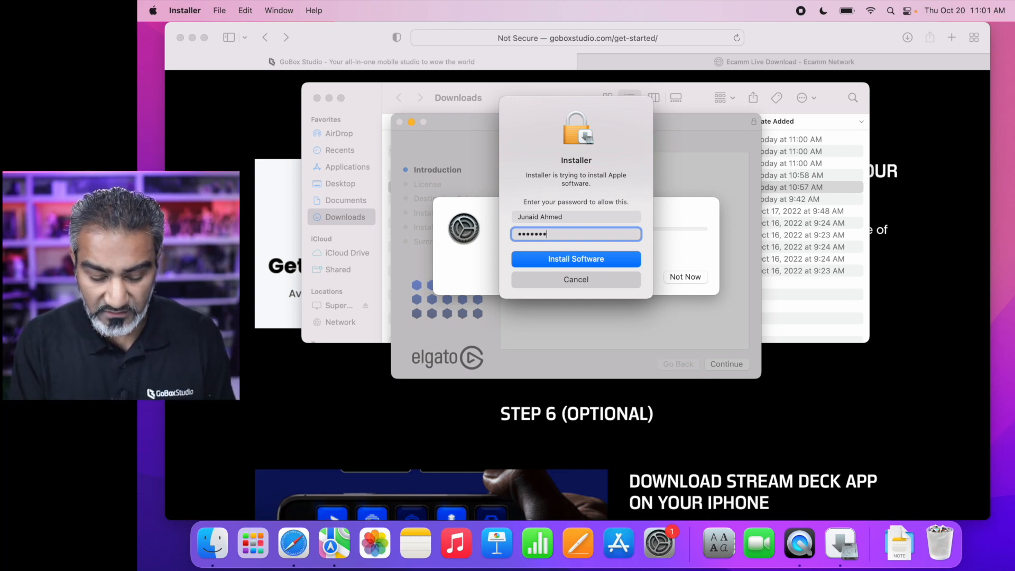
text(••••)
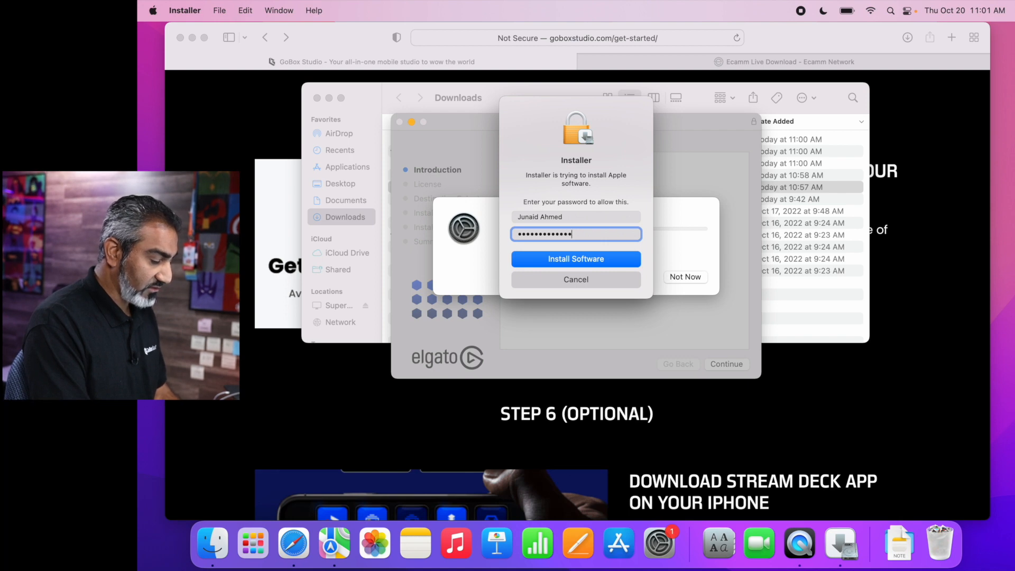
key(Return)
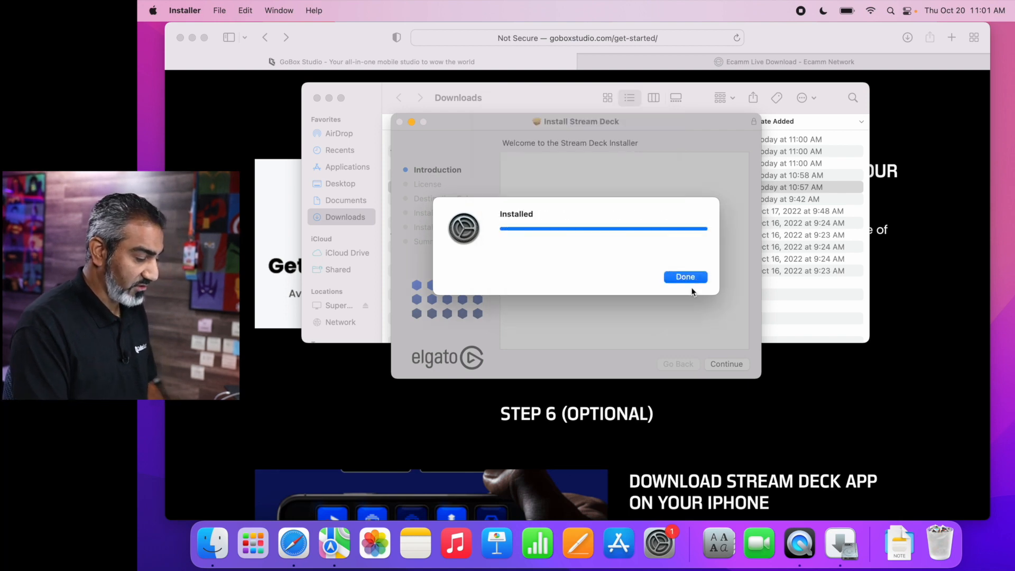
Dismiss the Rosetta installation, accept the Stream Deck license agreement, and install Stream Deck on Macintosh HD, entering the account password
click(693, 279)
key(super+o)
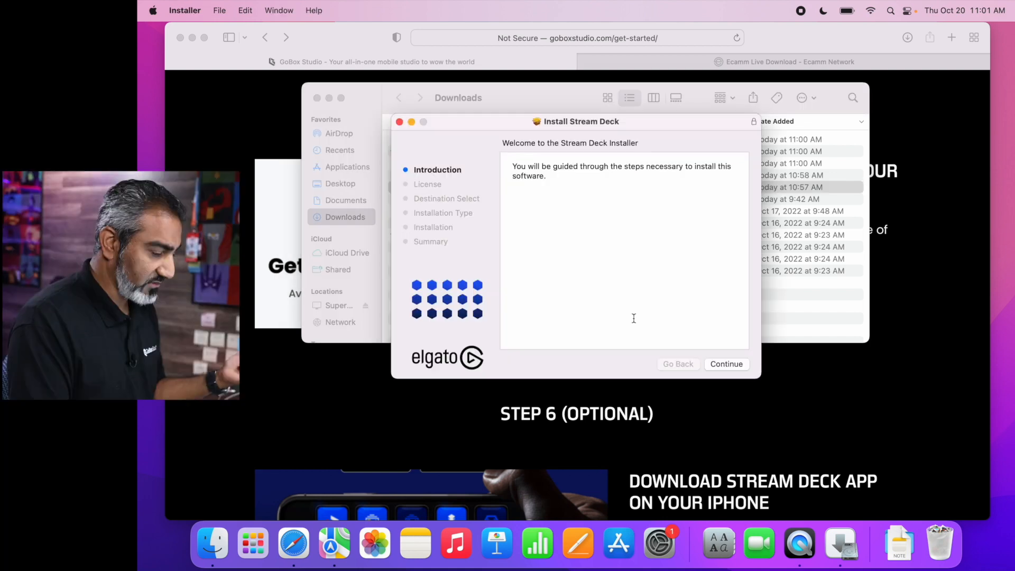
click(715, 364)
click(715, 364)
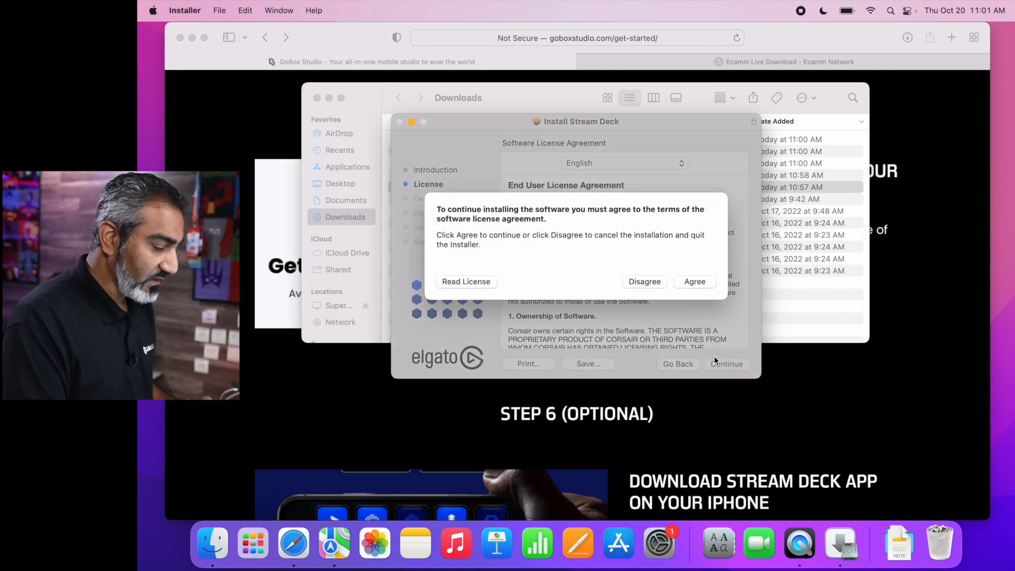
click(696, 282)
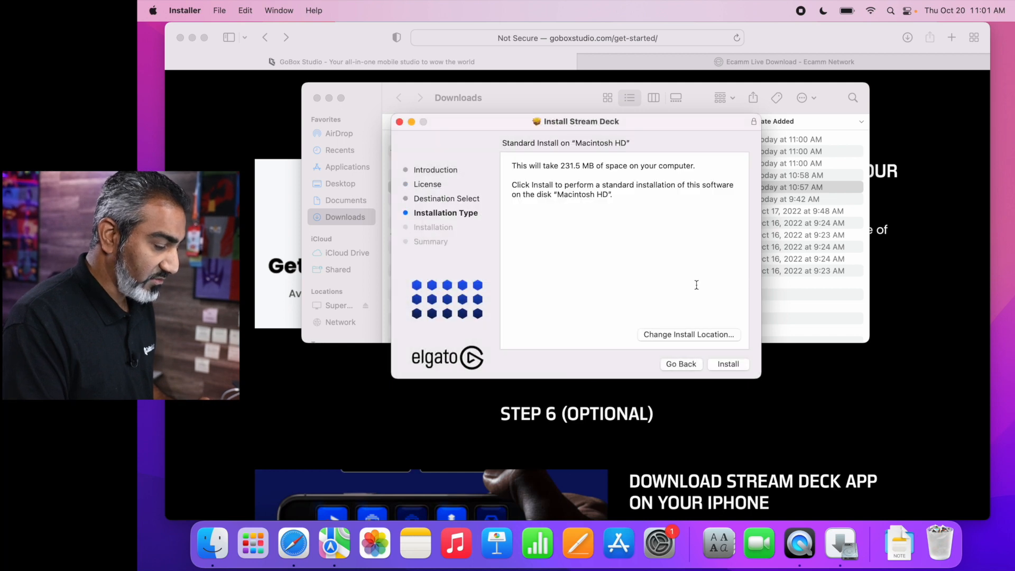
click(725, 365)
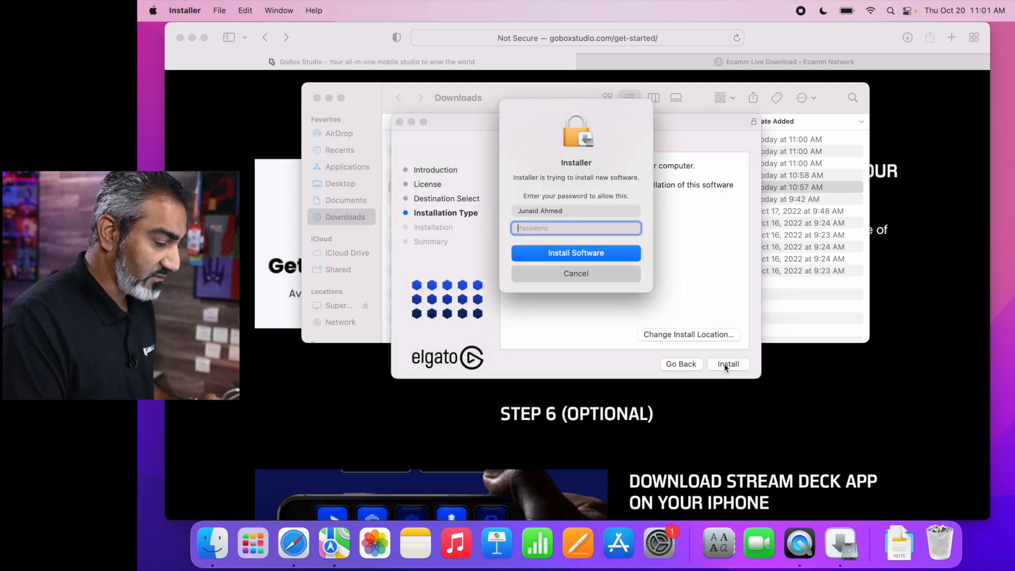
text(•••)
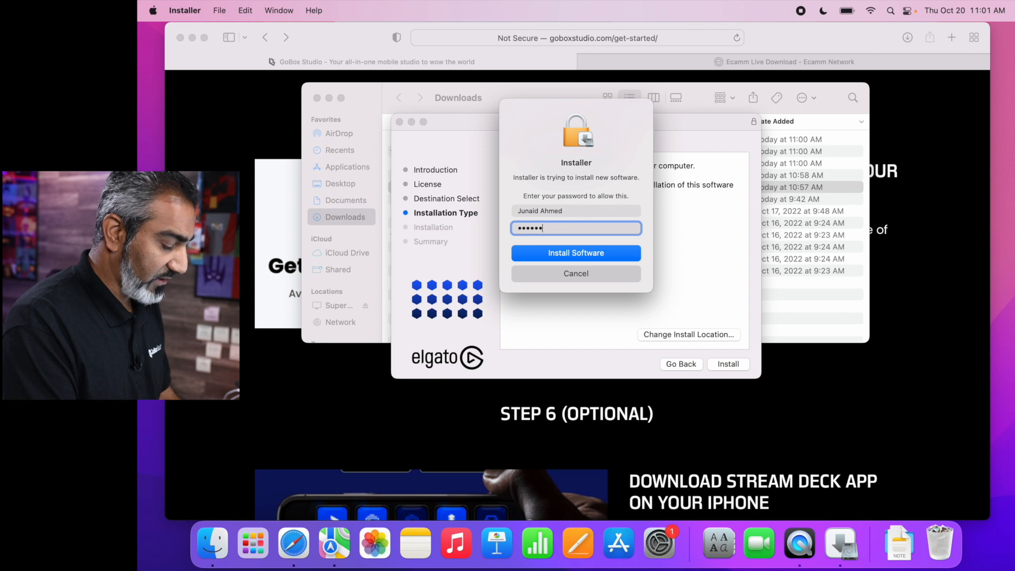
key(Return)
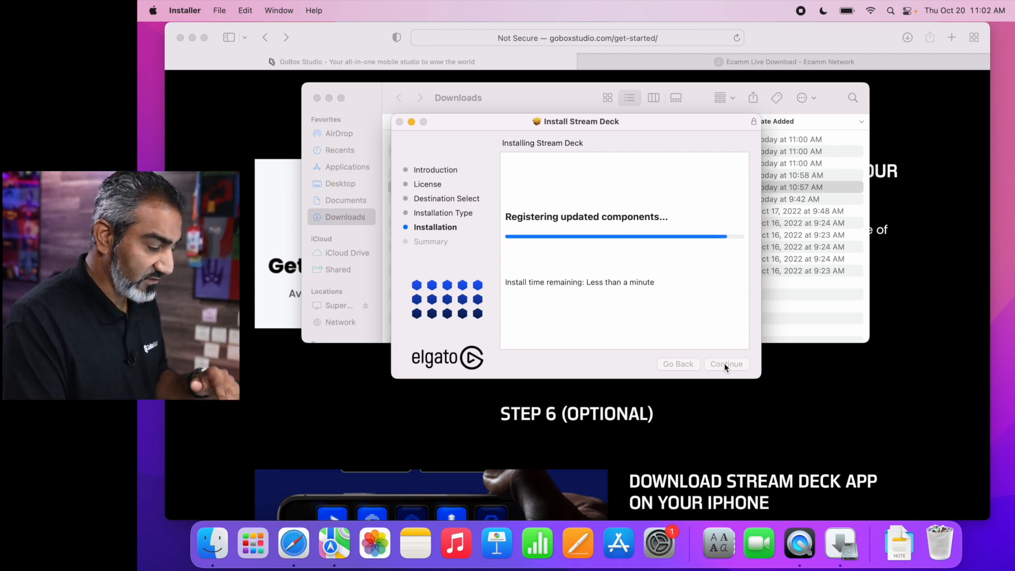
drag(671, 121, 541, 202)
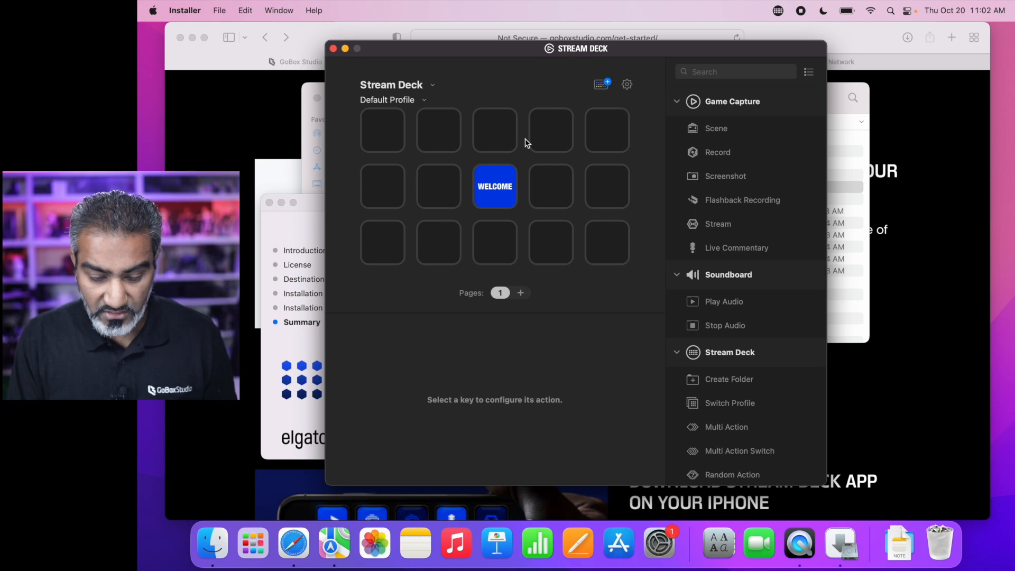
drag(570, 51, 710, 45)
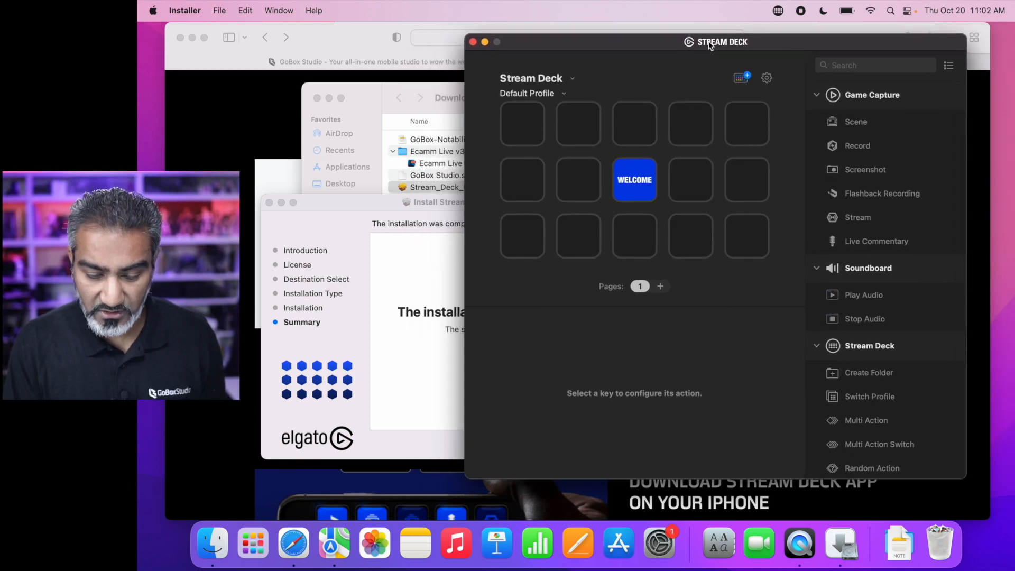
click(572, 79)
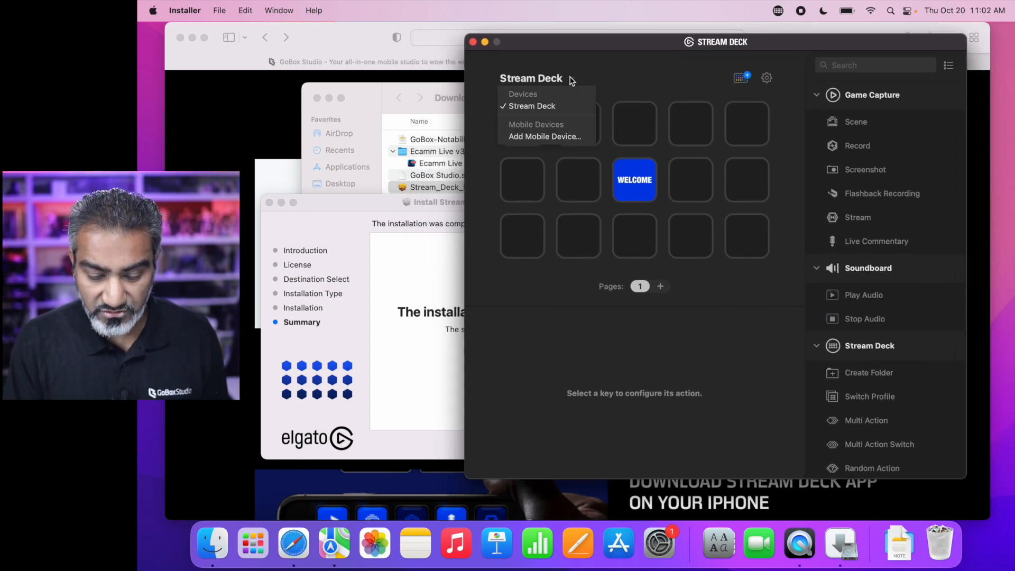
click(572, 80)
click(564, 94)
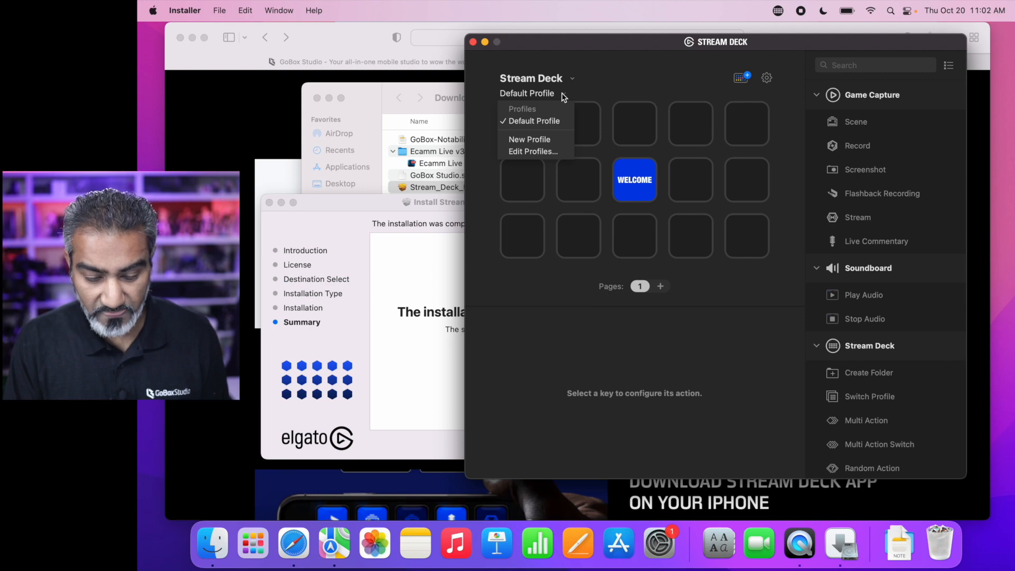
click(564, 95)
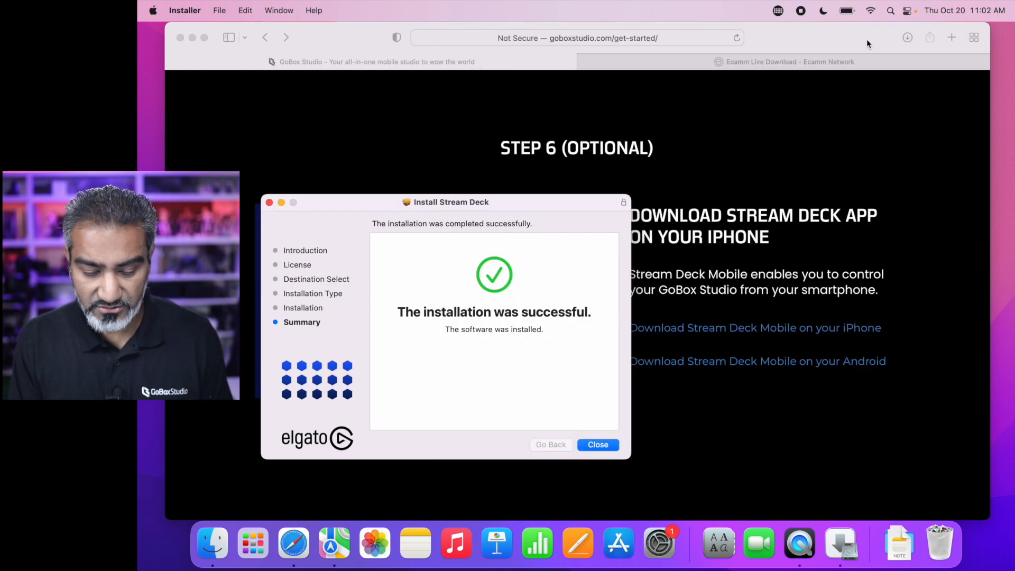
Close the completed Stream Deck installer, move its package to the Trash, and switch back to Finder
click(604, 445)
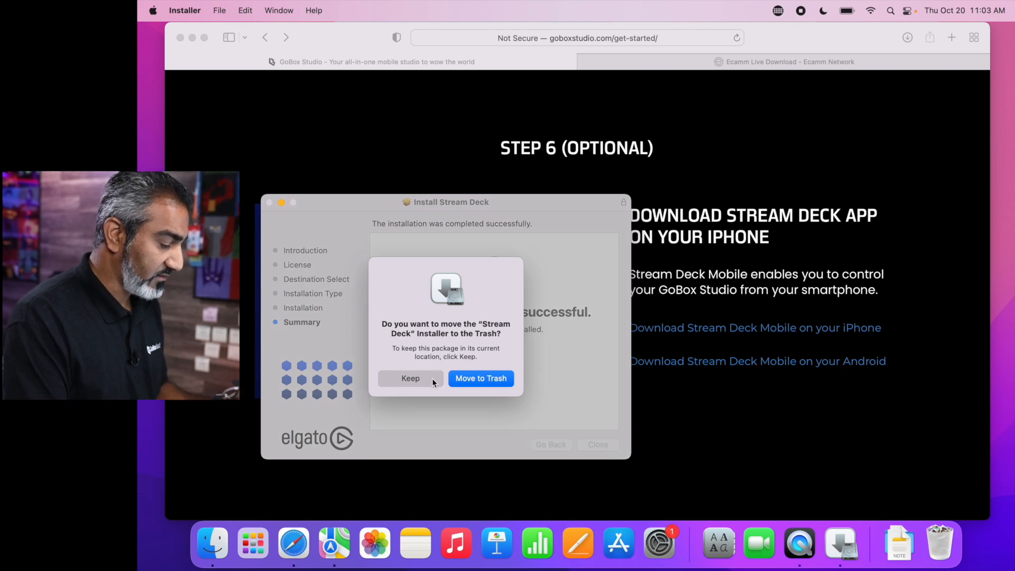
click(463, 377)
key(super+Tab)
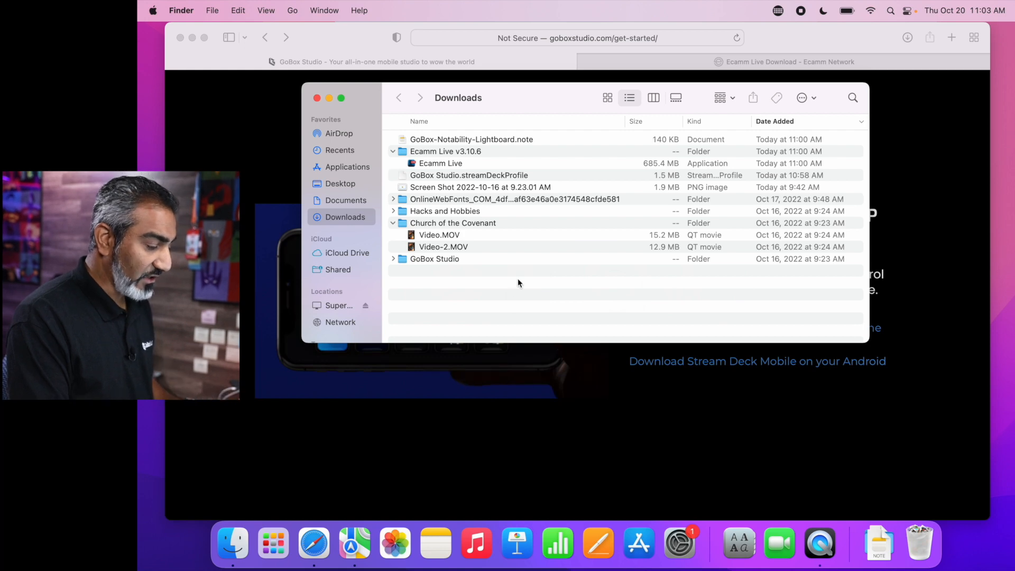
Launch Ecamm Live from the Ecamm Live v3.10.6 folder in Downloads and approve opening the internet-downloaded app
key(Down)
key(Down)
key(Down)
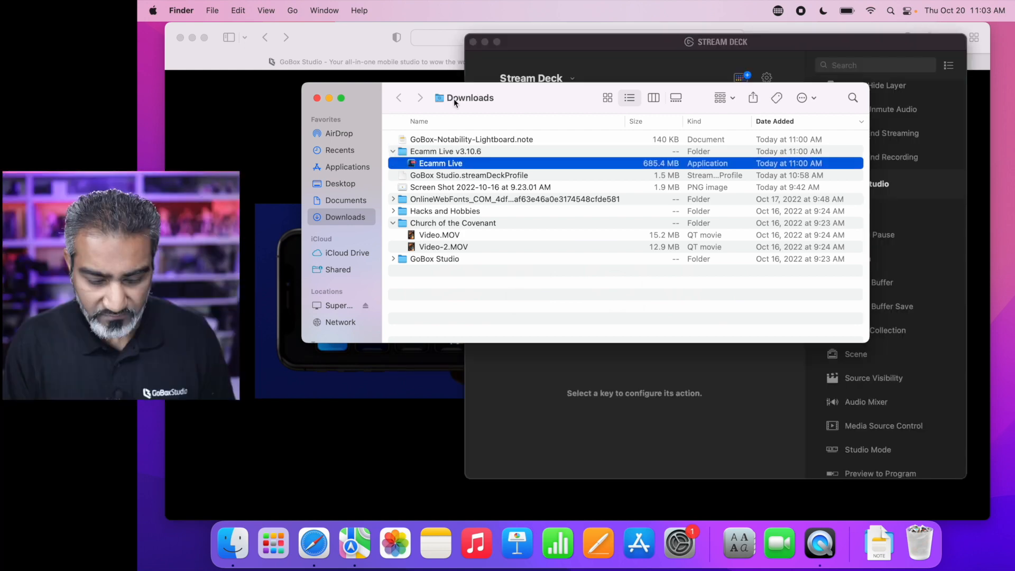
key(super+Down)
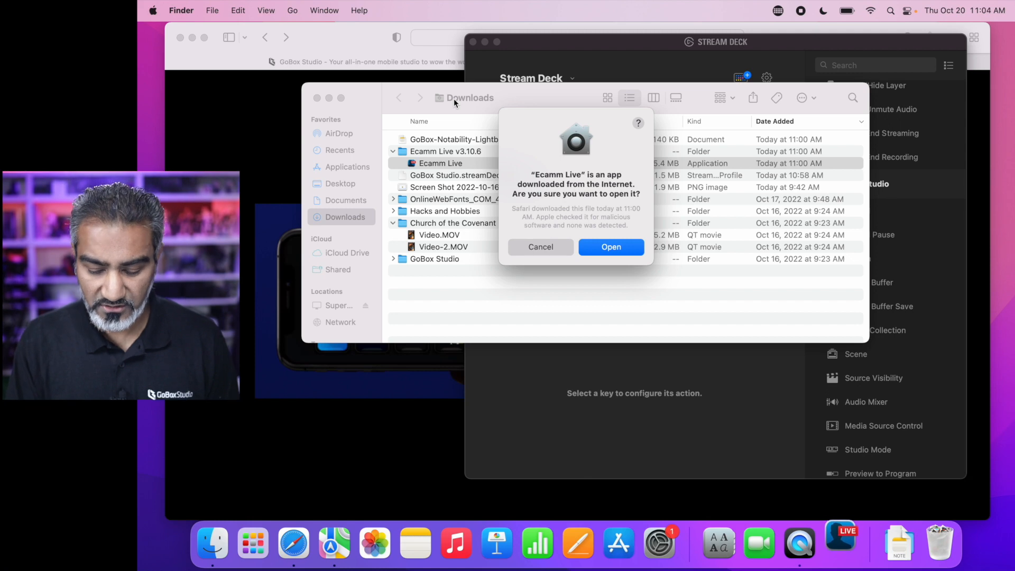
key(Return)
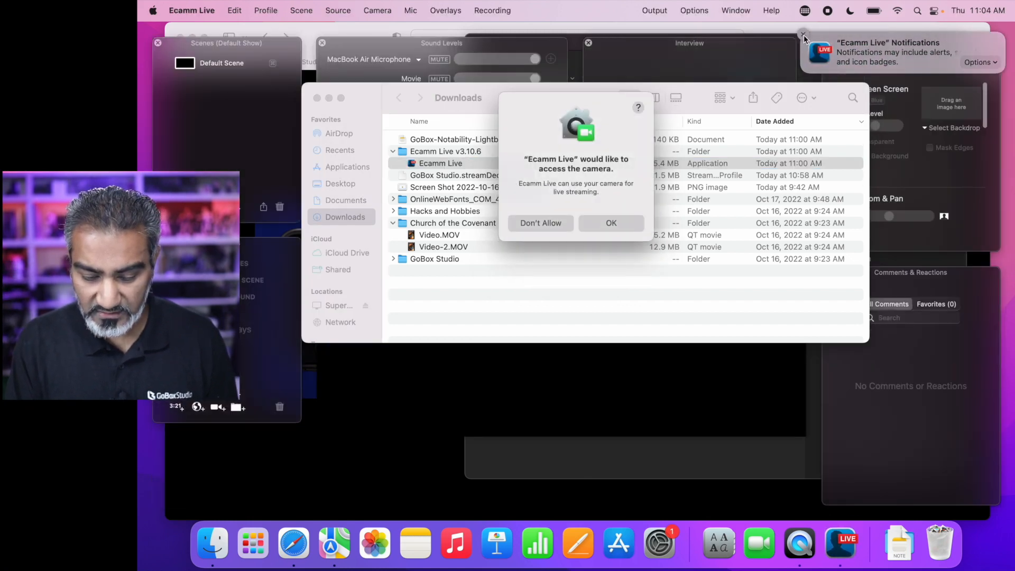
Grant Ecamm Live access to the camera and microphone and accept its terms of use
click(621, 222)
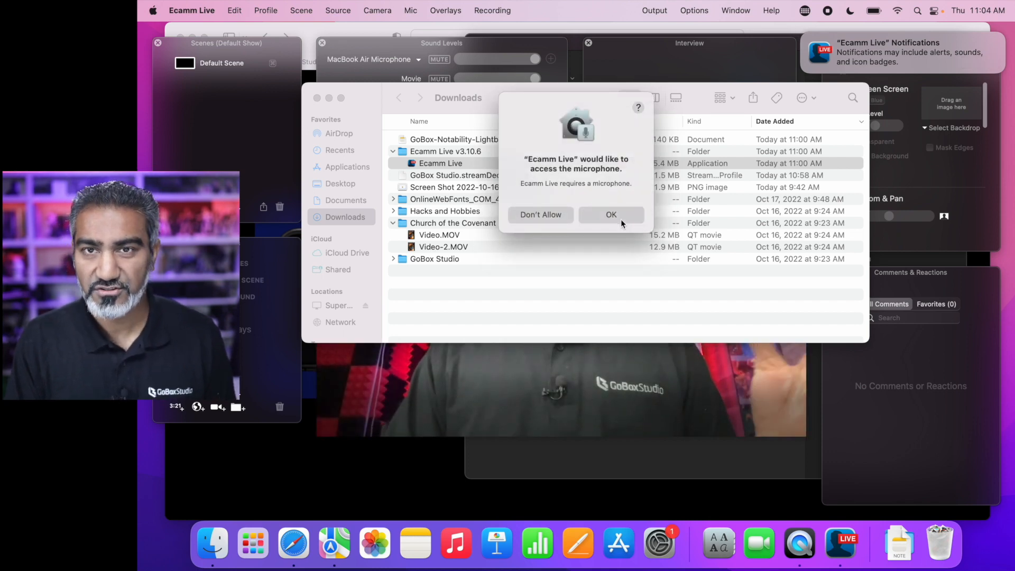
click(620, 219)
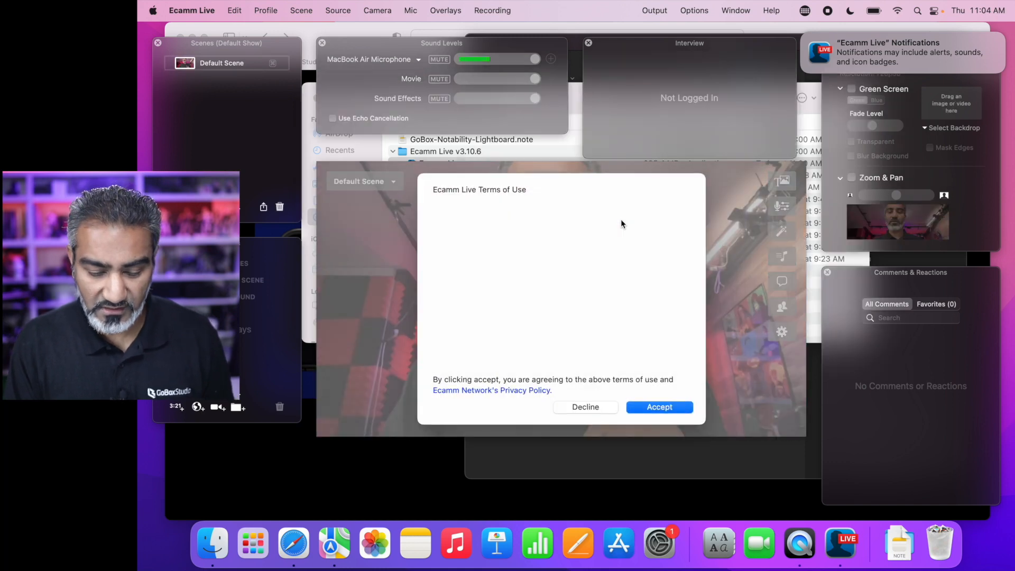
click(646, 406)
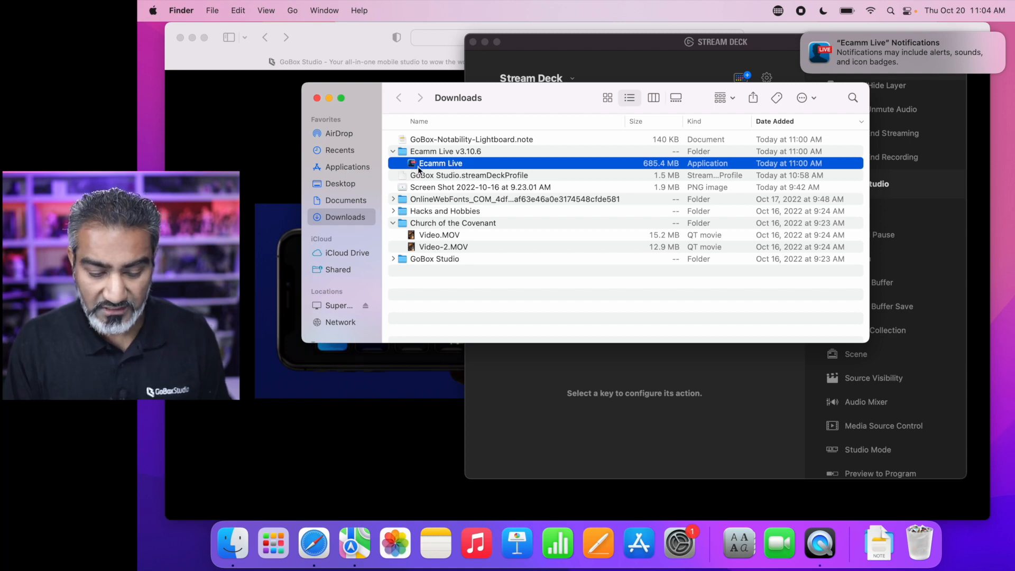
Move Ecamm Live from Downloads into the Applications folder and relaunch it through a Spotlight search for "ecamm"
drag(417, 166, 364, 169)
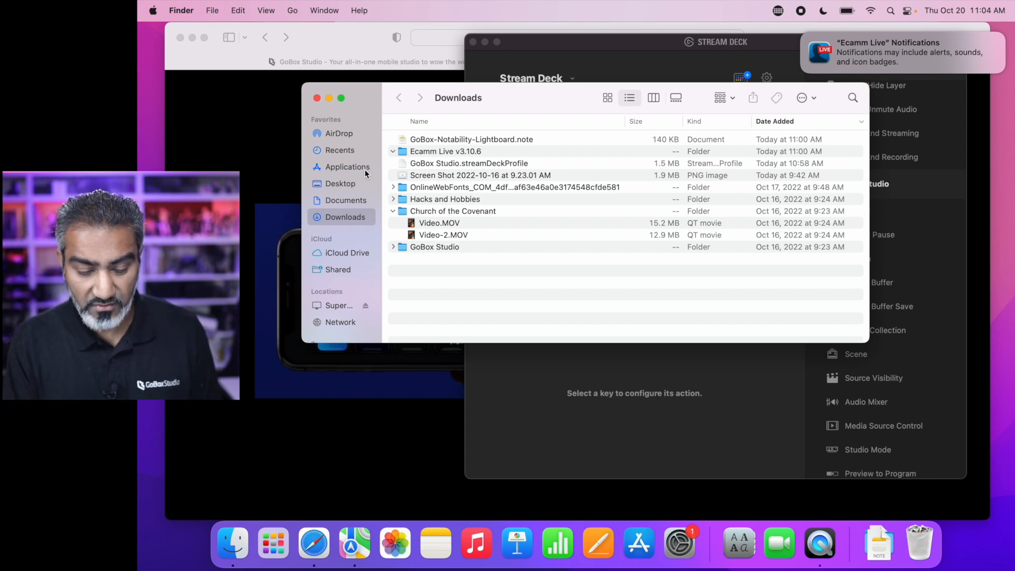
click(804, 34)
key(super+space)
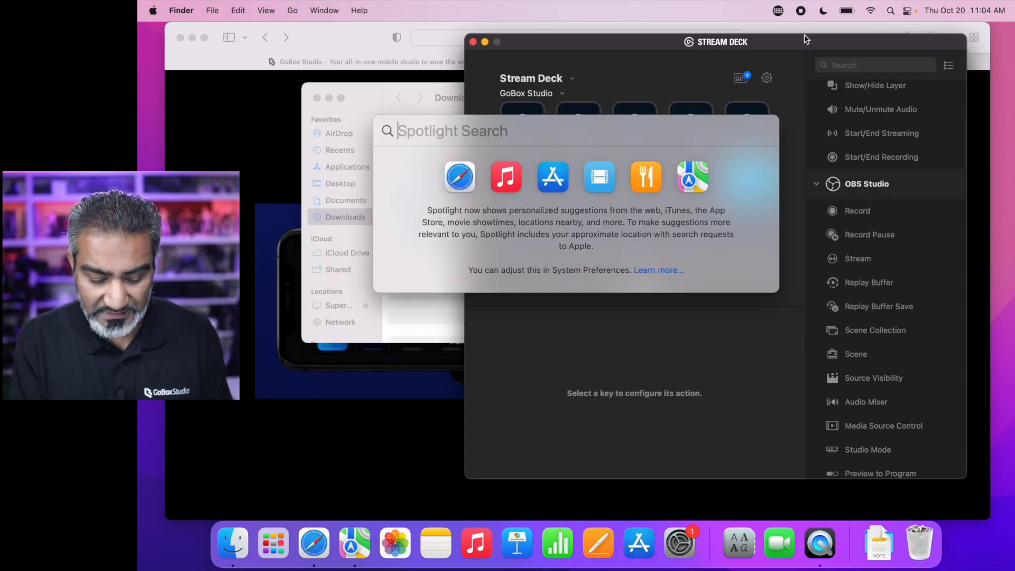
text(ecamm)
key(Return)
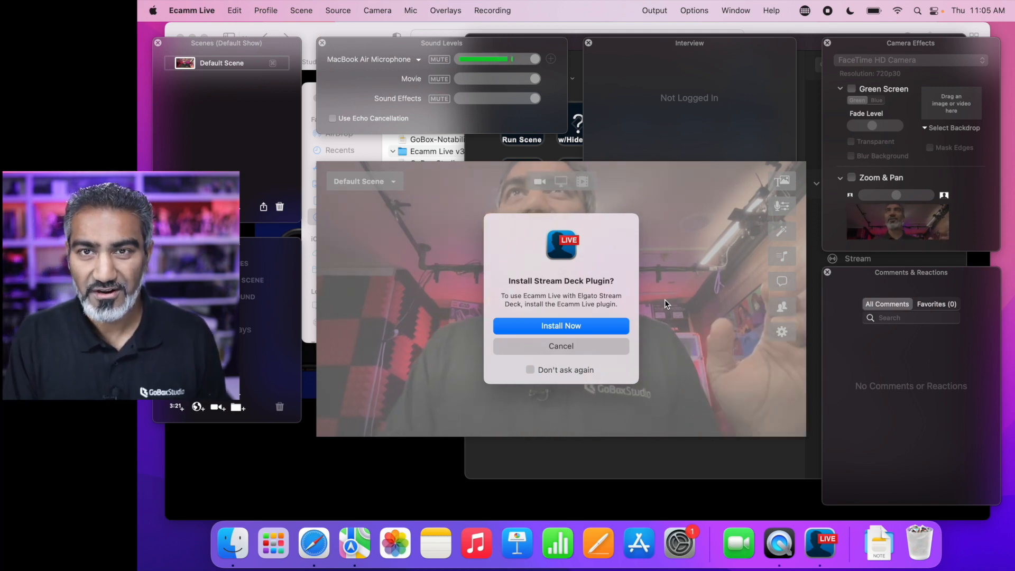
Install the Ecamm Live plugin for Stream Deck with its preconfigured profiles, and close the Stream Deck window
click(570, 329)
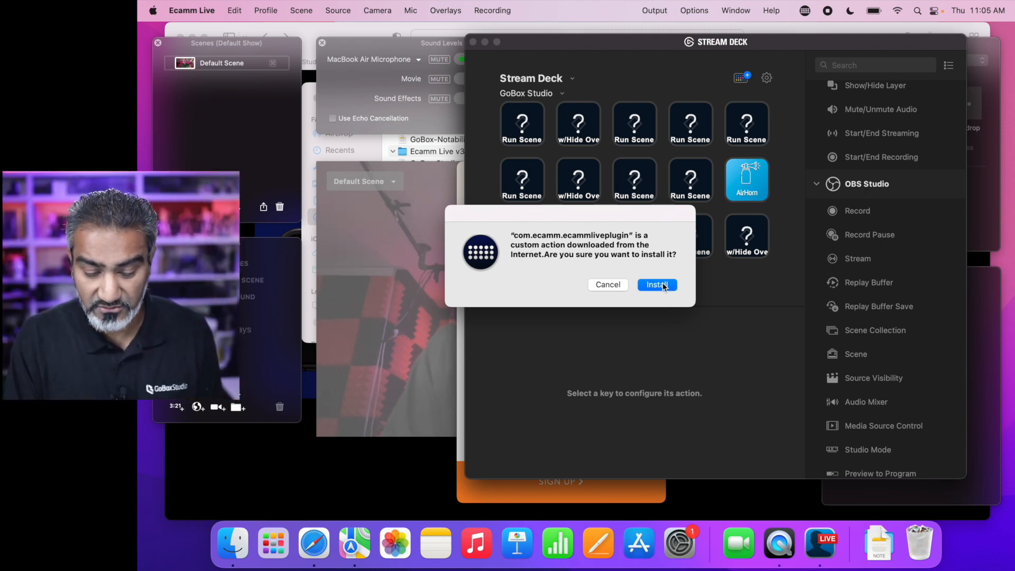
click(664, 286)
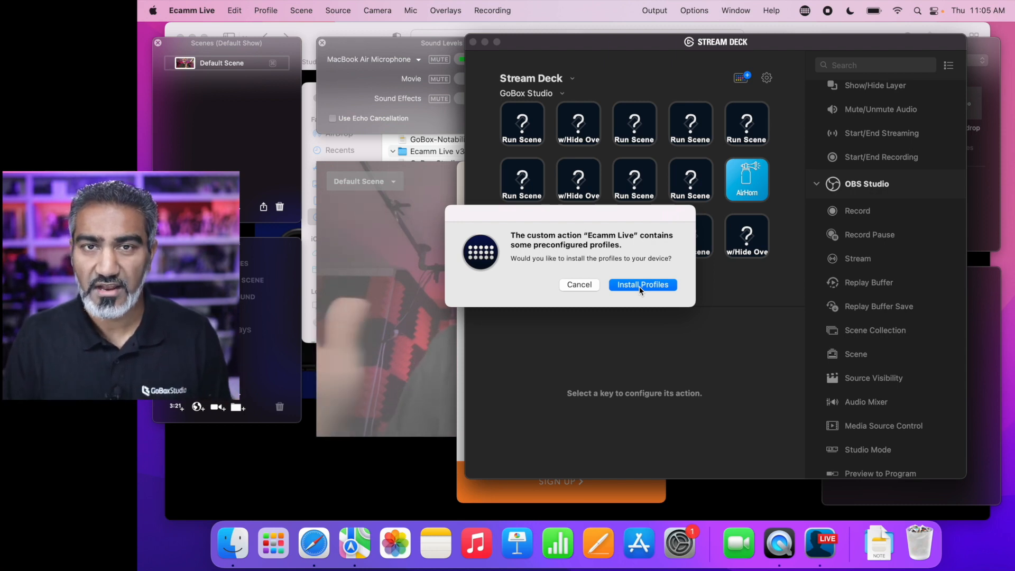
click(639, 287)
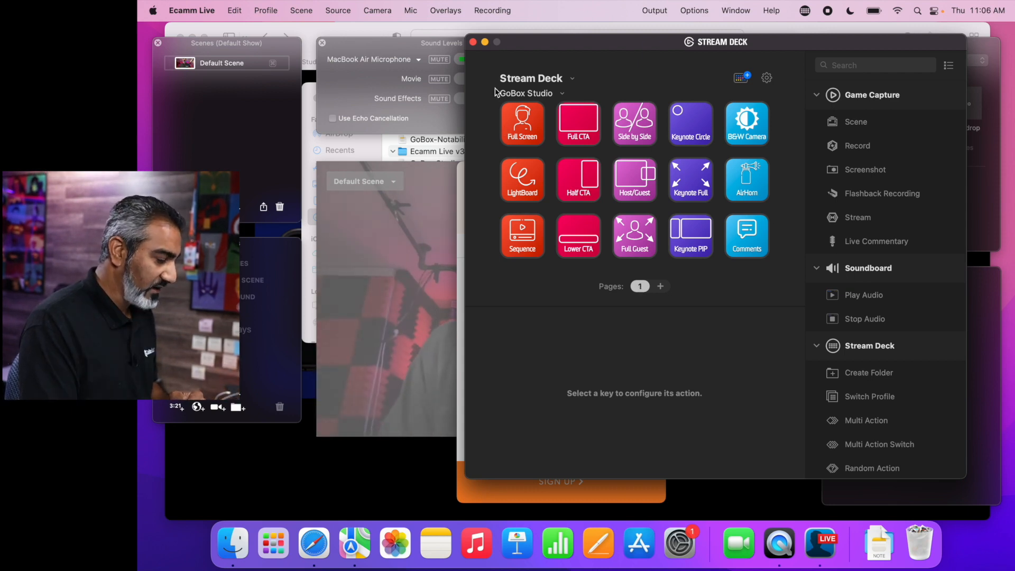
click(473, 42)
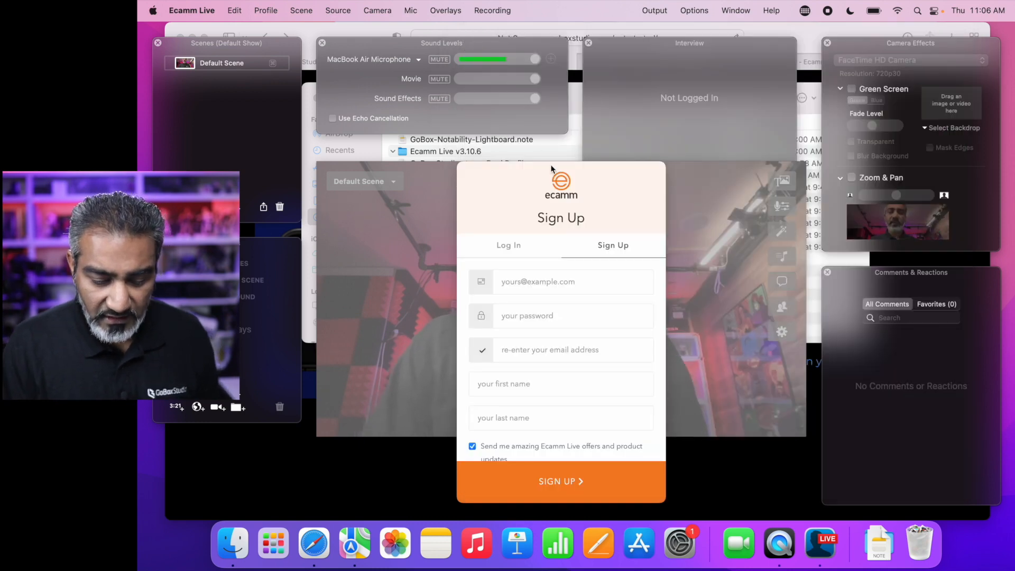
Log in to Ecamm Live with an existing account and dismiss the streaming platform connection options
click(509, 249)
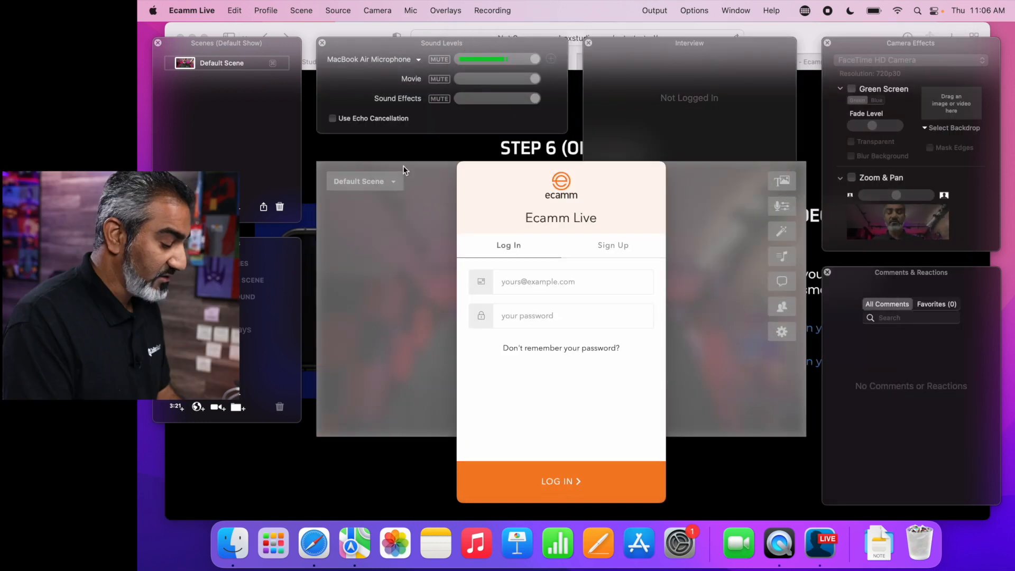
click(558, 479)
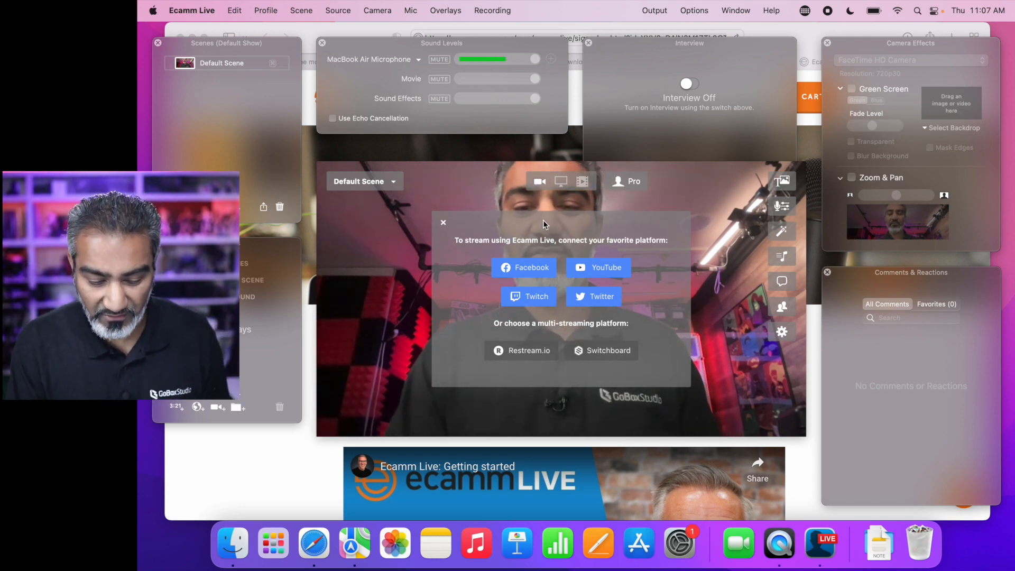
click(443, 224)
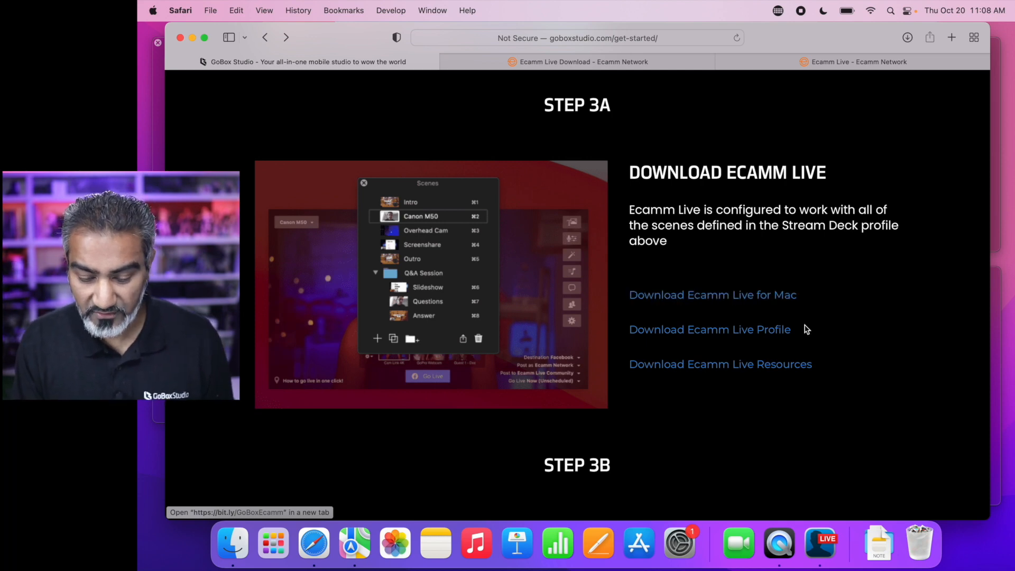
Download the Ecamm Live Profile and Ecamm Live Resources from Step 3A of the GoBox Studio get-started page
click(765, 334)
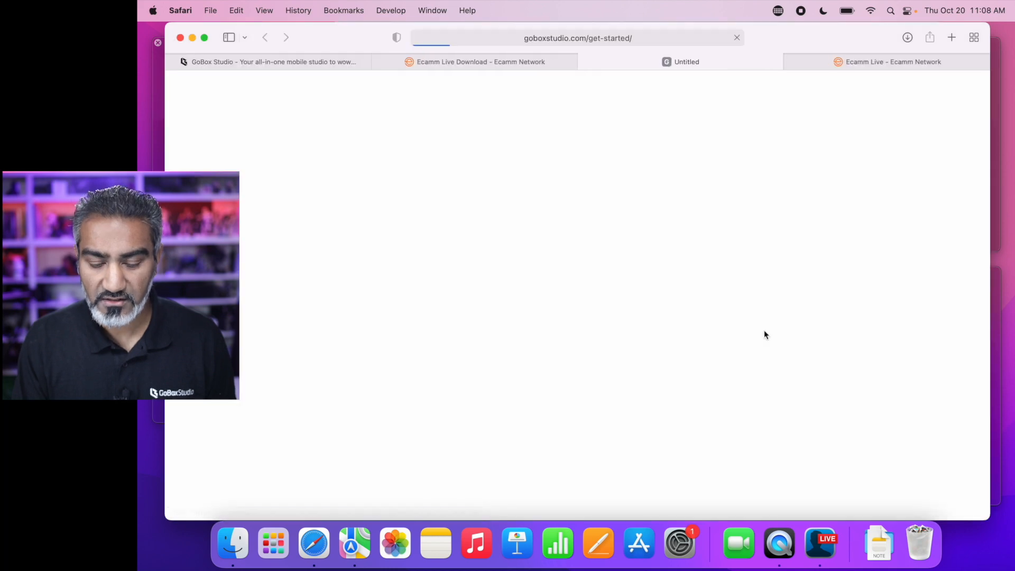
click(584, 63)
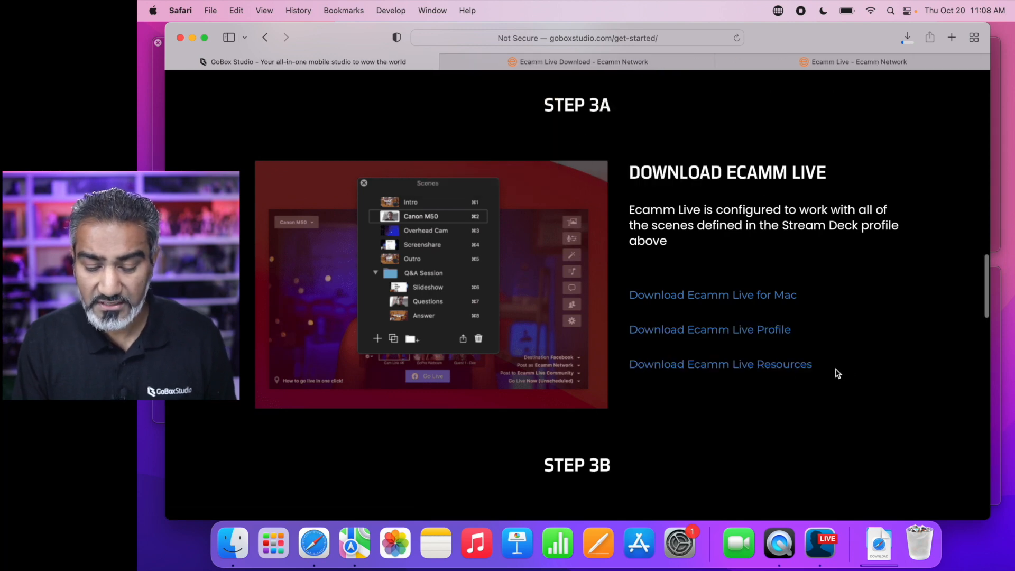
click(796, 366)
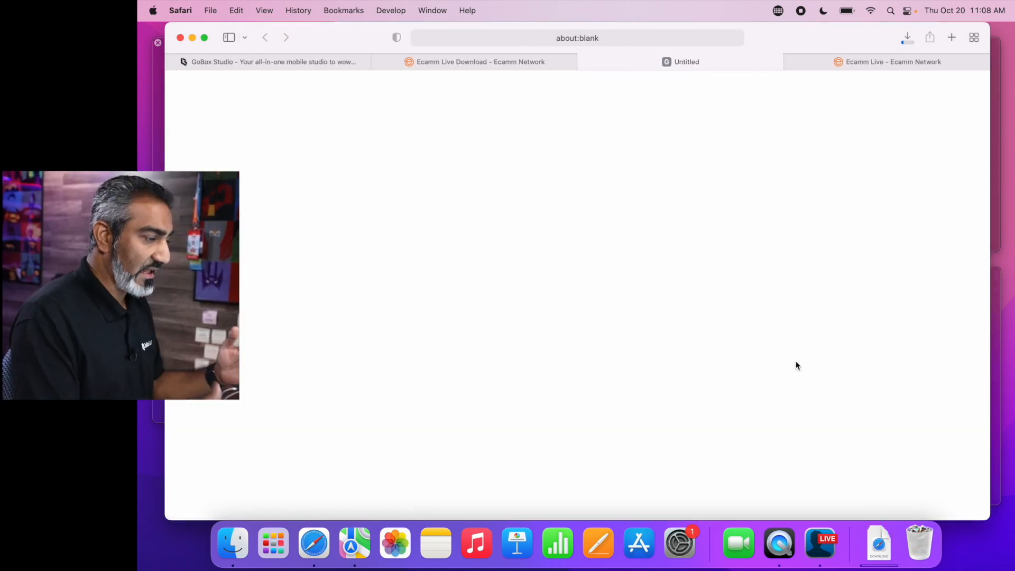
click(581, 61)
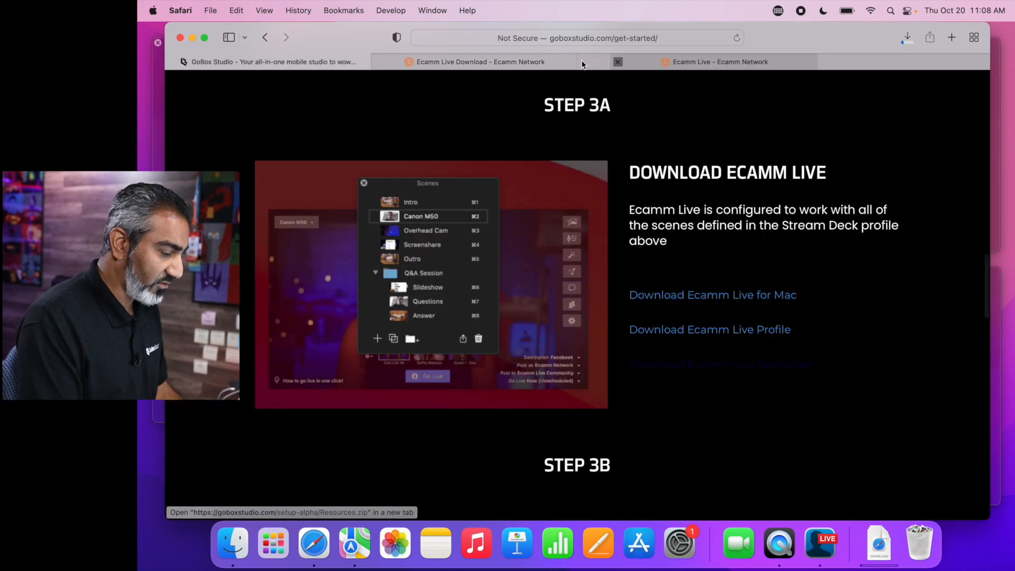
click(582, 61)
click(582, 62)
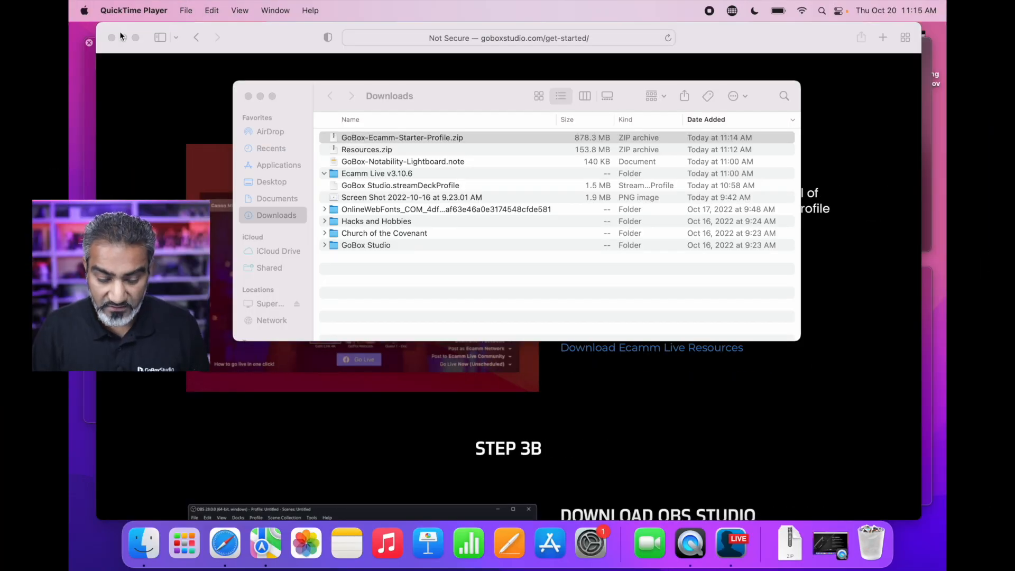
Extract GoBox-Ecamm-Starter-Profile.zip and Resources.zip in the Downloads folder
click(384, 288)
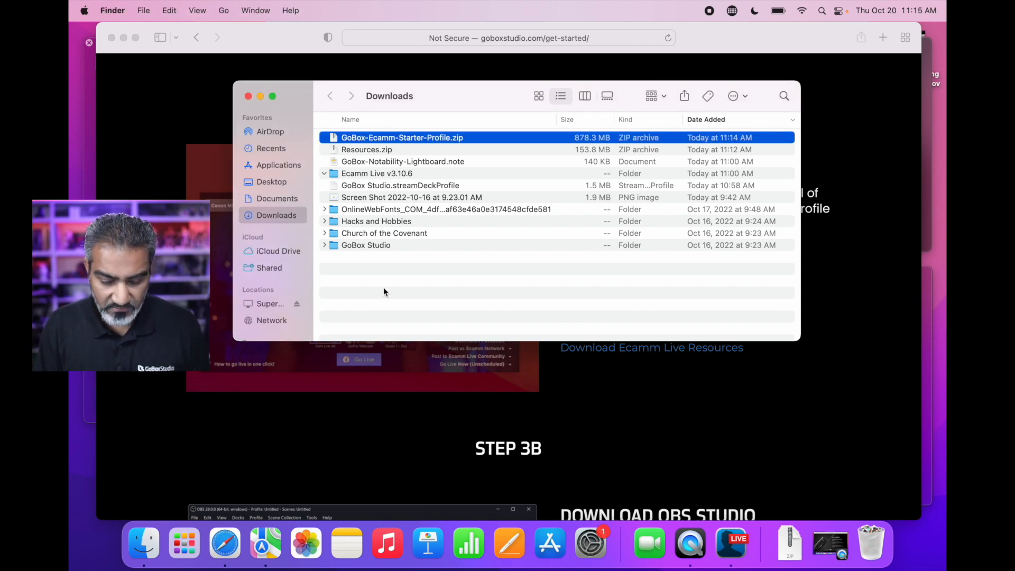
key(Down)
key(shift+Down)
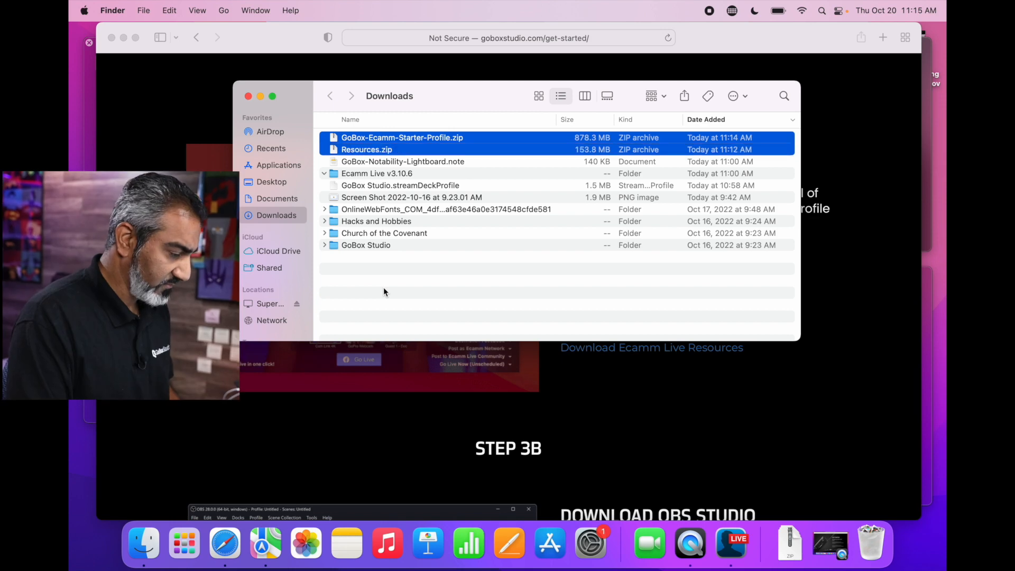
key(super+o)
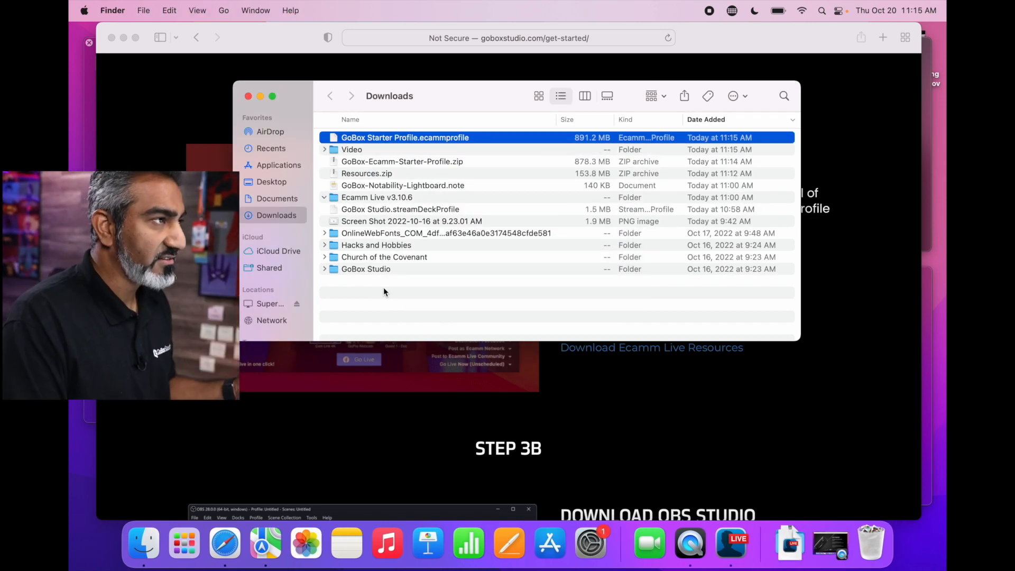
Look through the contents of the extracted Video folder in Downloads, and collapse it again
key(Down)
key(Up)
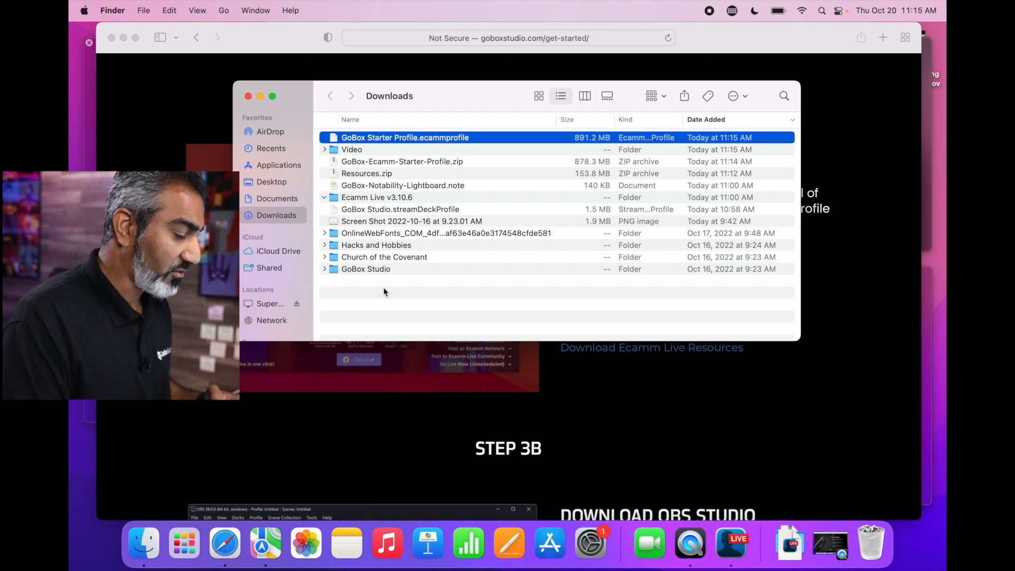
key(Down)
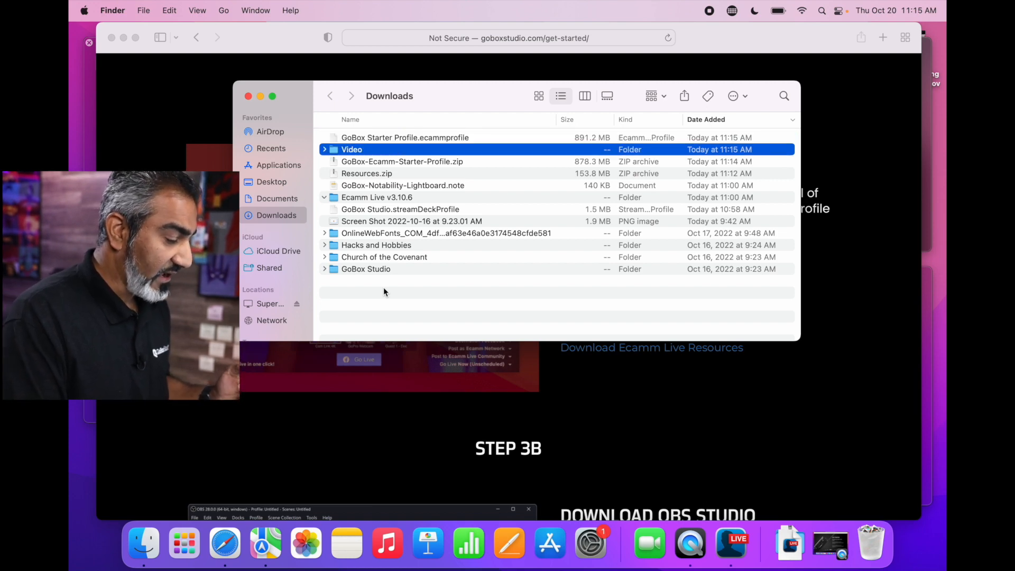
key(Right)
key(Left)
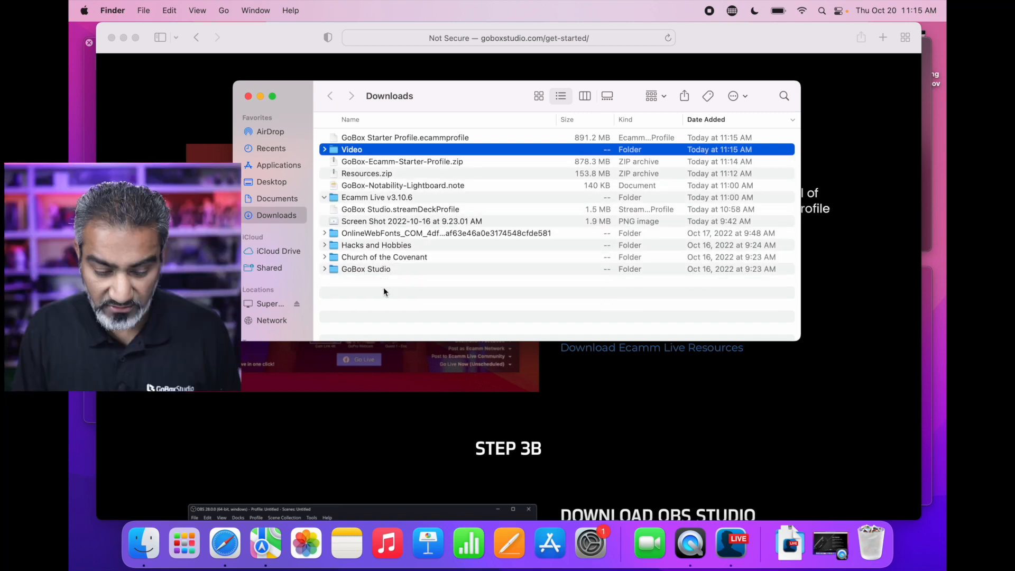
key(Right)
key(Down)
key(Up)
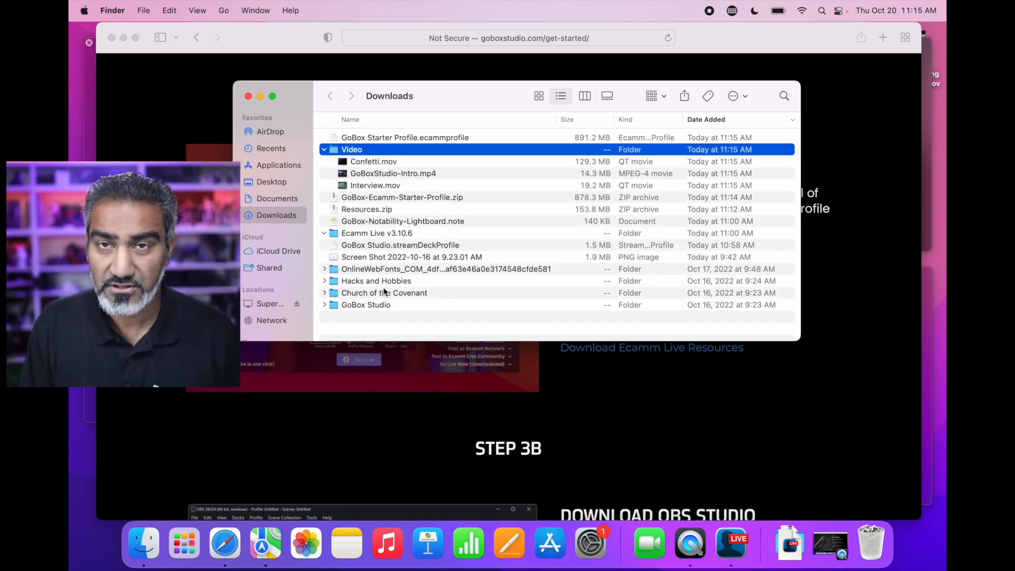
key(Left)
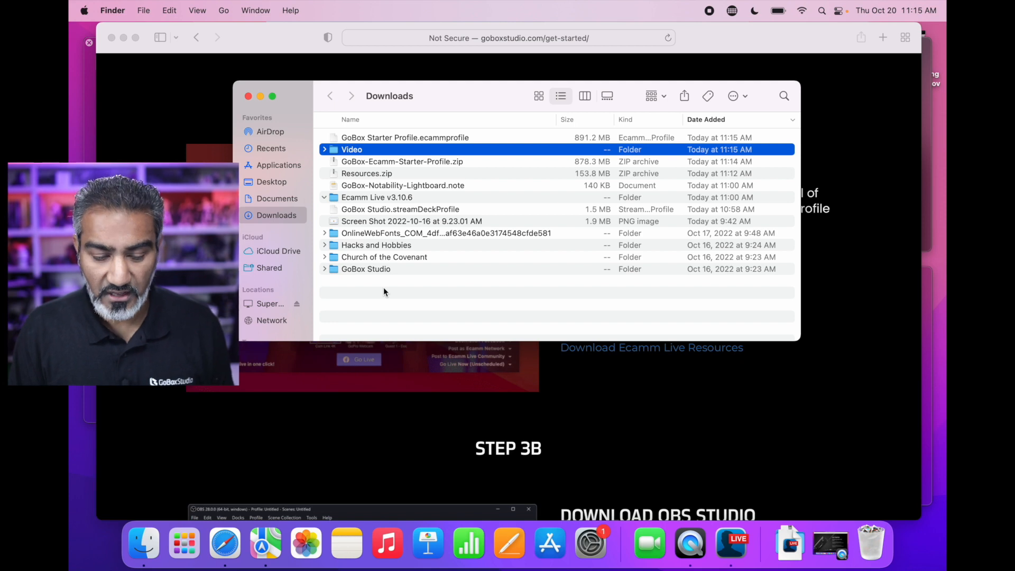
Import GoBox Starter Profile.ecammprofile from Downloads into Ecamm Live and dismiss the import notice
key(Up)
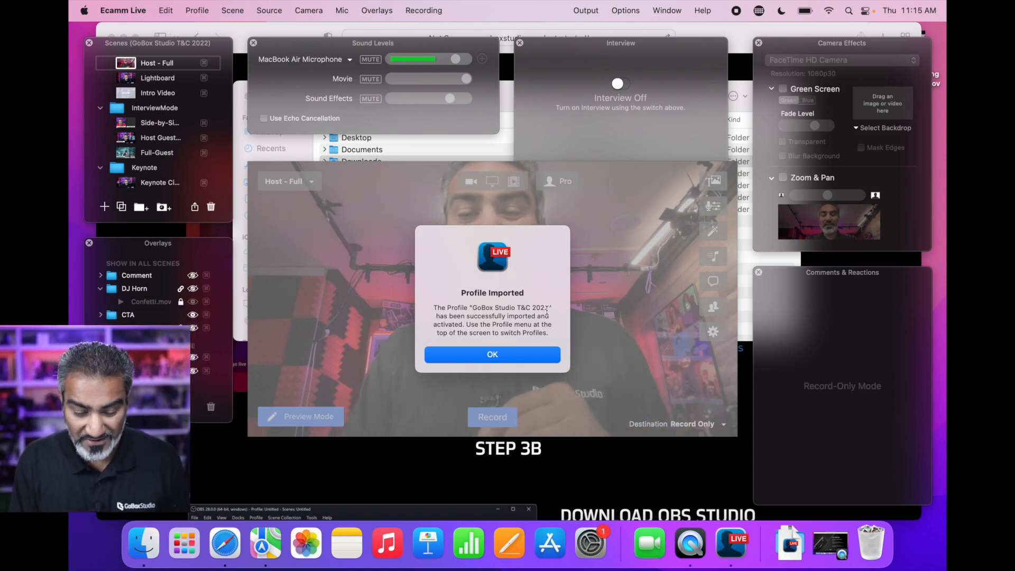
click(502, 354)
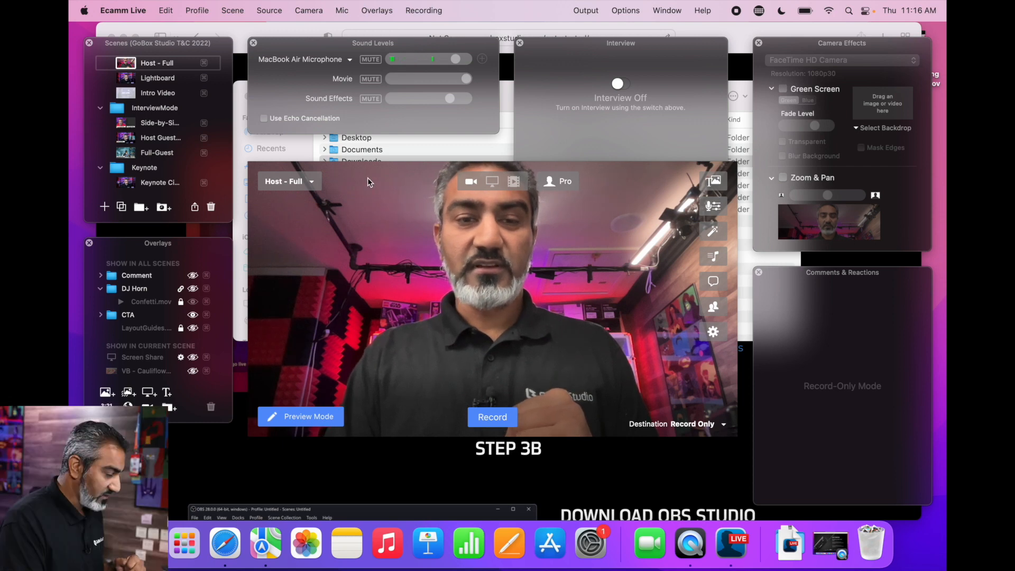
Bring up the Scenes window in Ecamm Live and make it taller to list more scenes
click(312, 182)
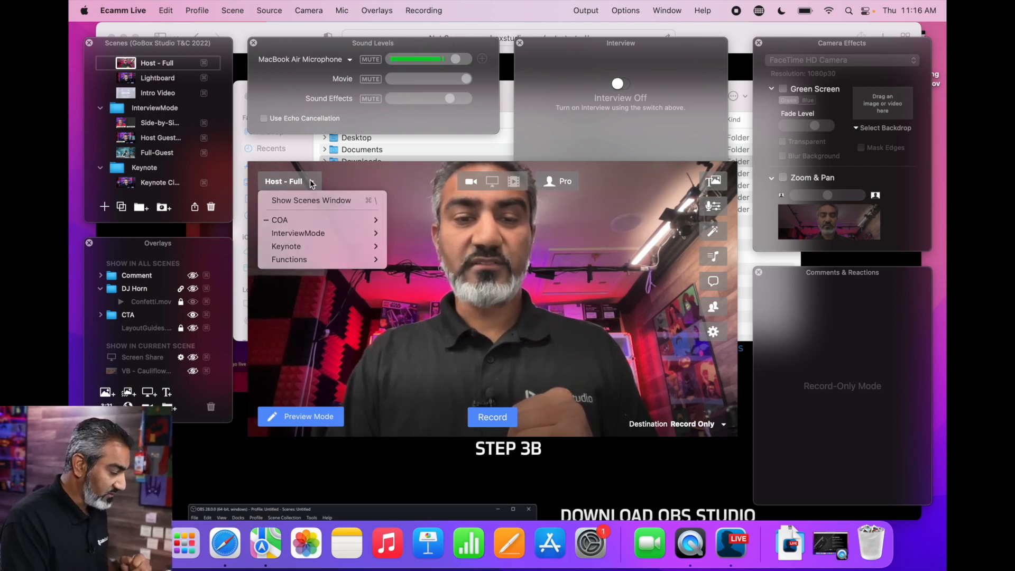
click(311, 200)
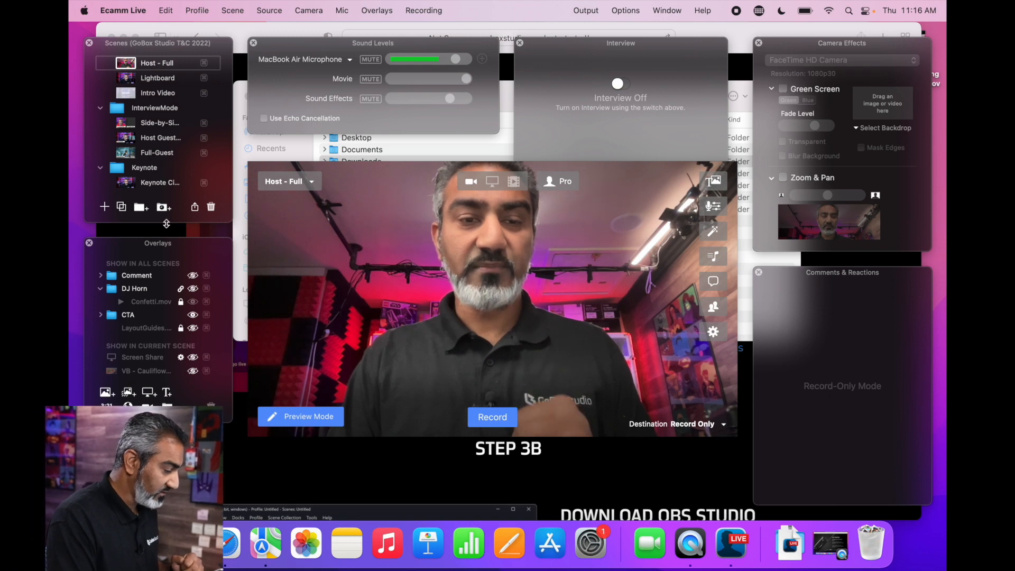
drag(165, 223, 177, 254)
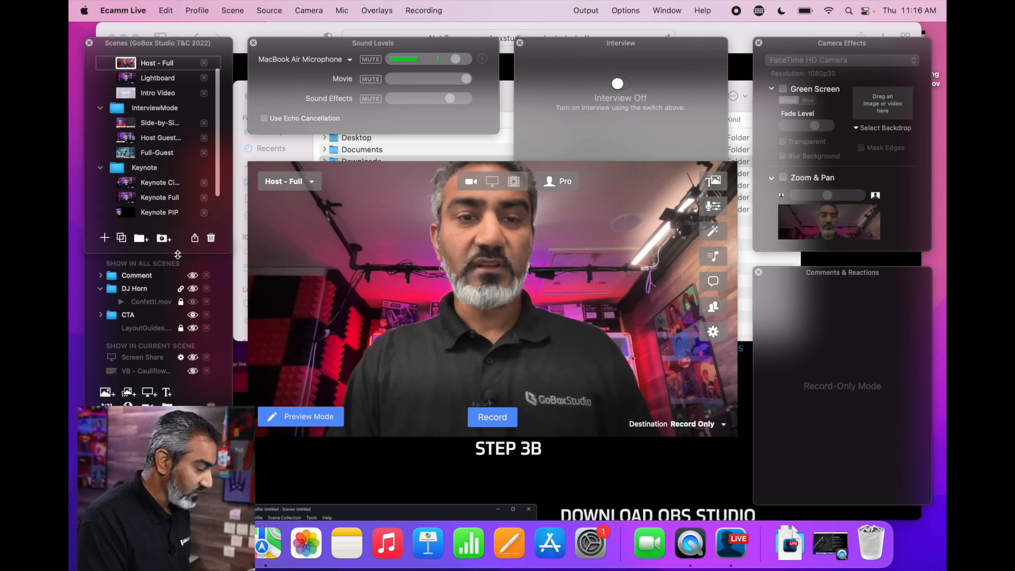
Minimize the Safari and Finder windows so only the Ecamm Live windows remain on the desktop
click(234, 25)
key(super+Tab)
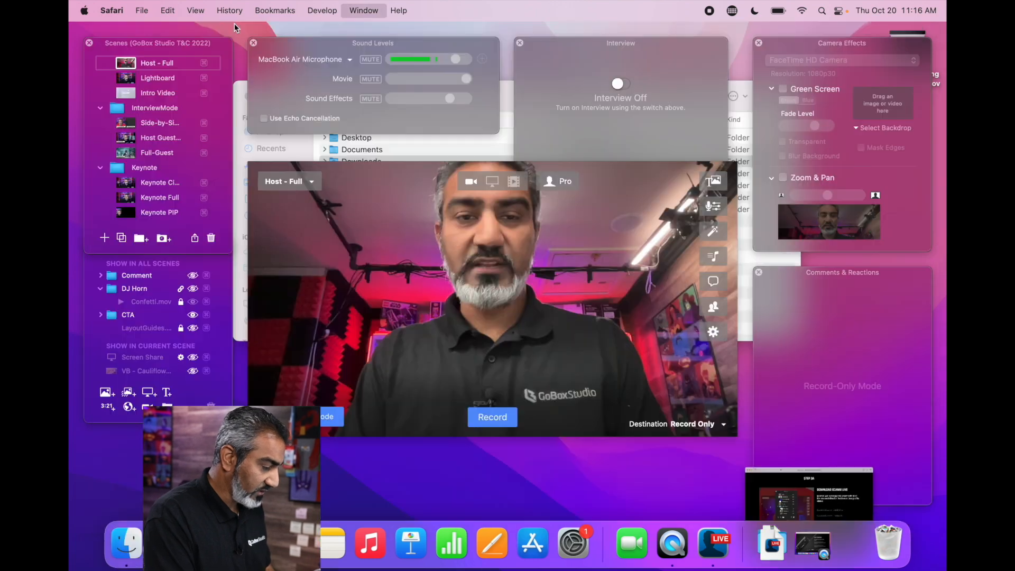
click(240, 102)
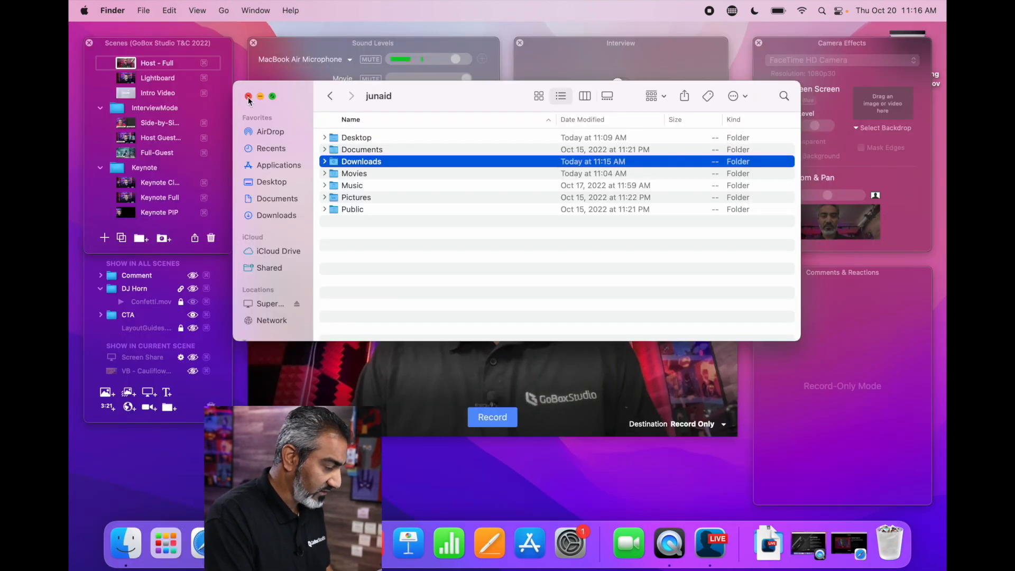
click(258, 97)
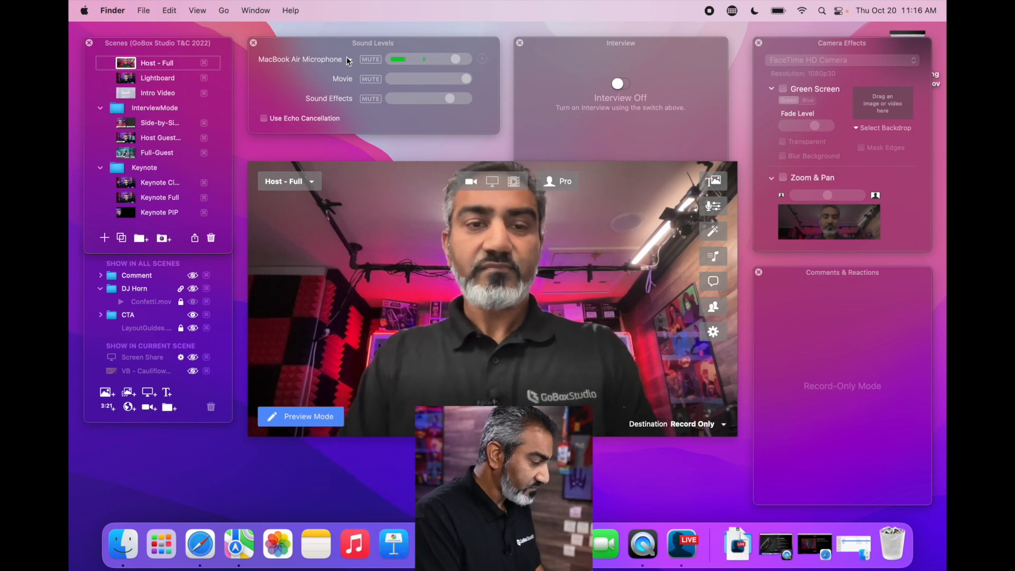
Stack the Scenes window above the Overlays window without overlap, and extend the Overlays window downward
drag(176, 43, 175, 32)
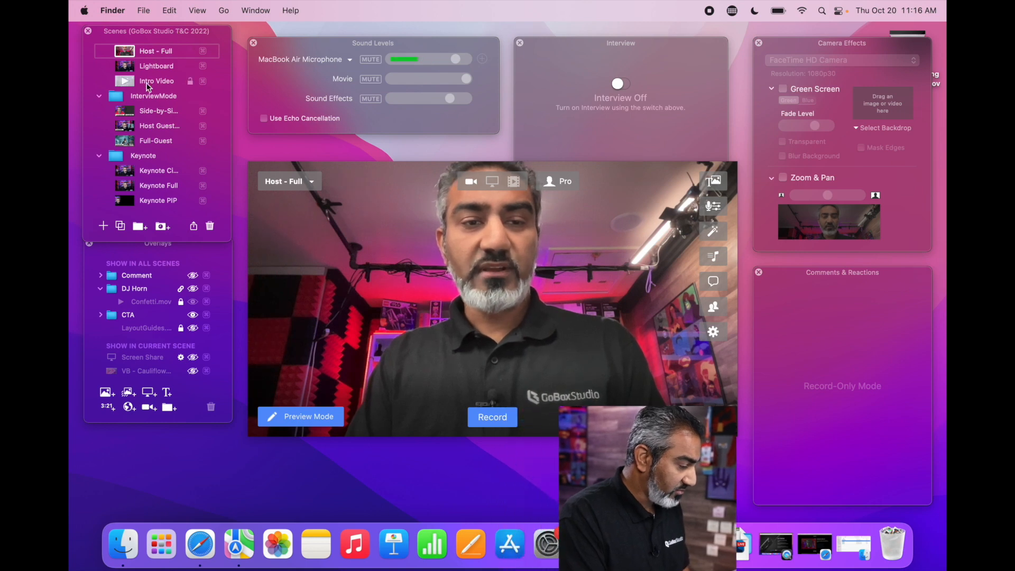
scroll(155, 207, down, 3)
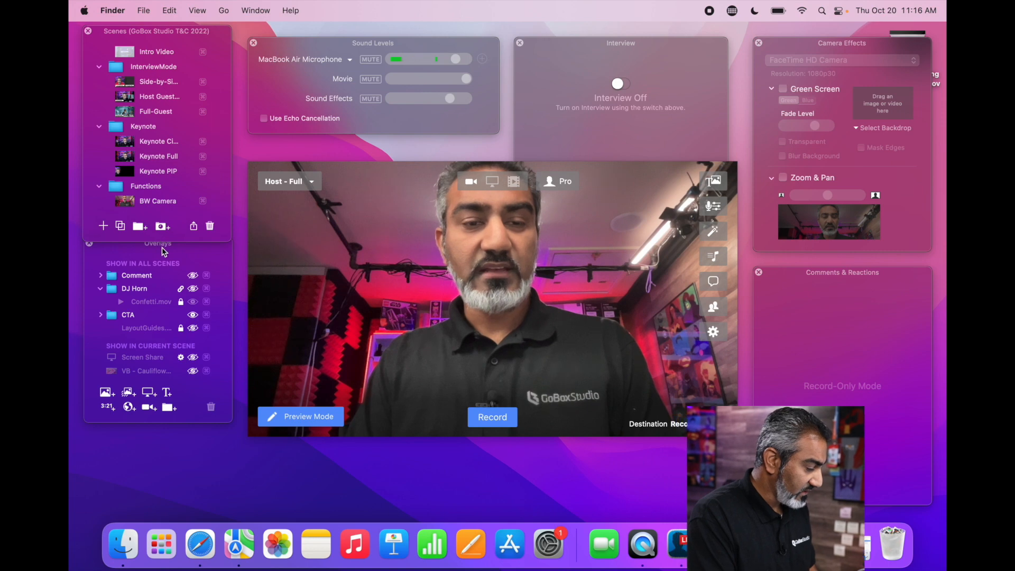
mouse_move(162, 243)
mouse_down()
mouse_move(165, 294)
mouse_move(162, 241)
mouse_up()
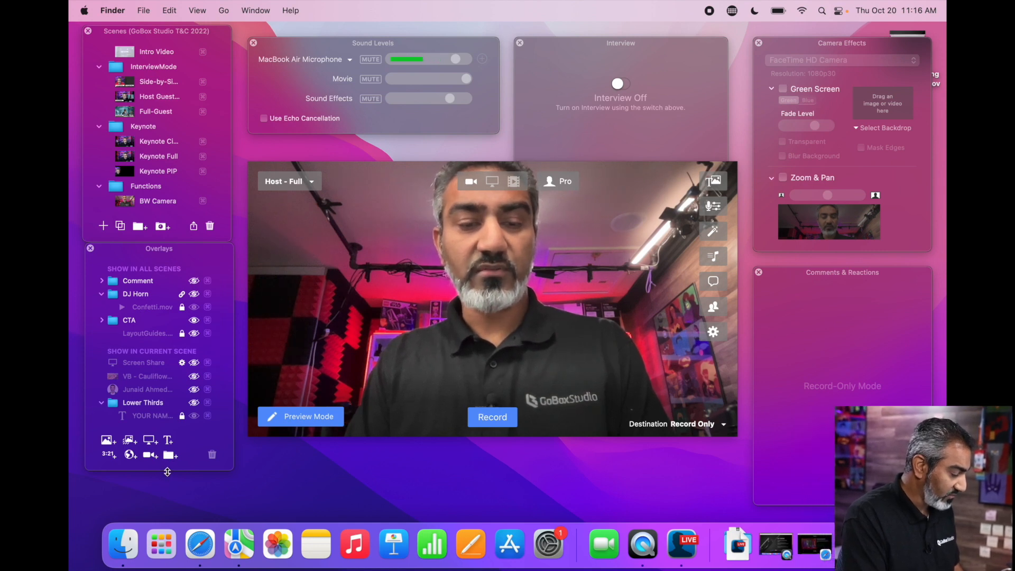
drag(167, 470, 170, 513)
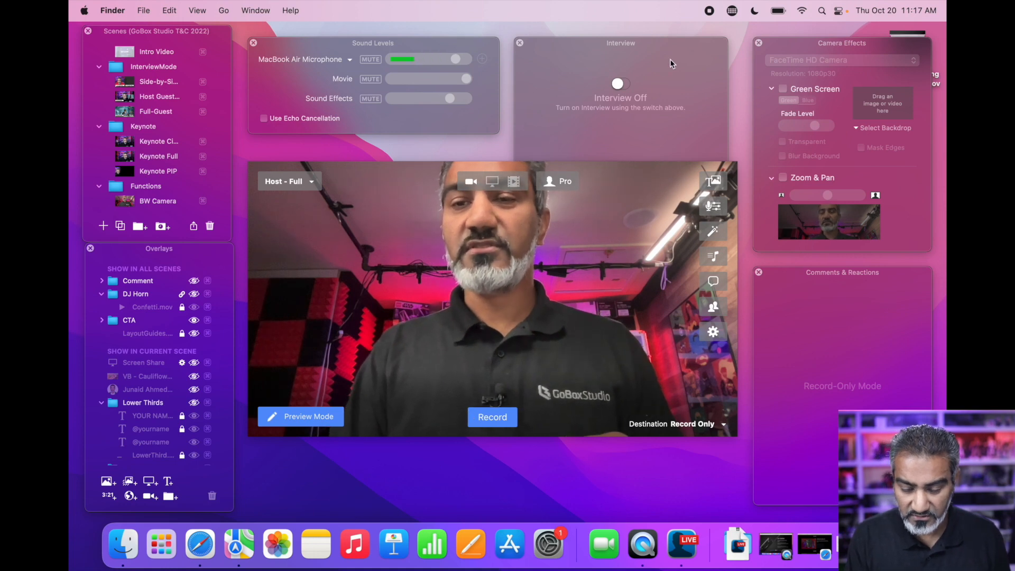
Open the Stream Deck configuration window and place it clear of the Scenes list, with the COA scenes in view
click(734, 10)
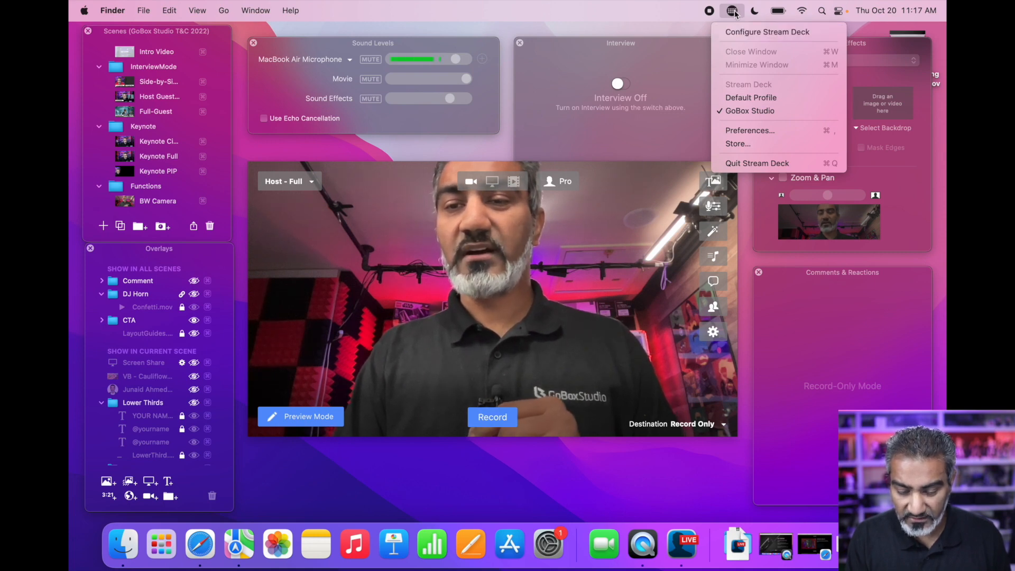
click(742, 33)
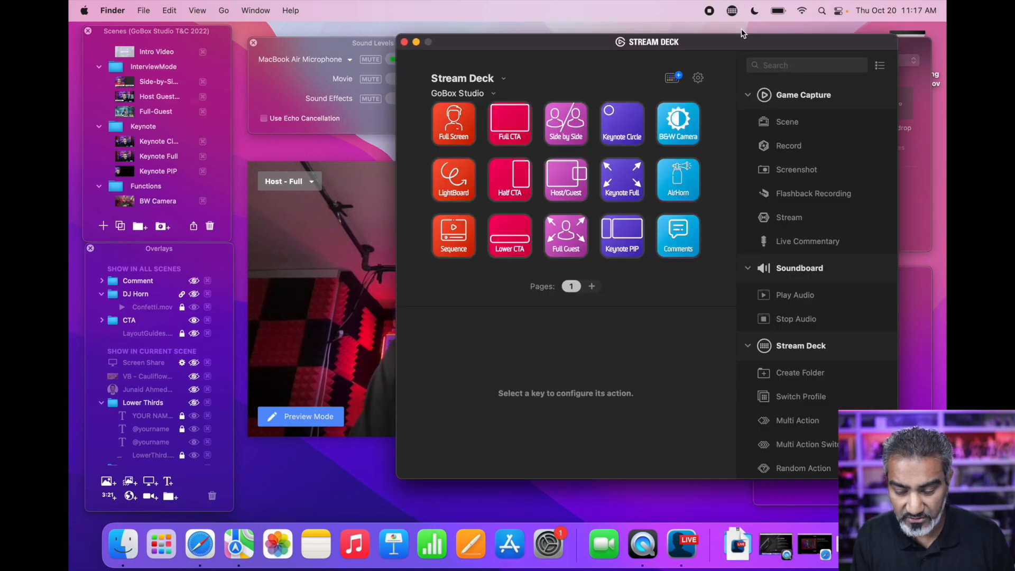
drag(713, 46, 898, 52)
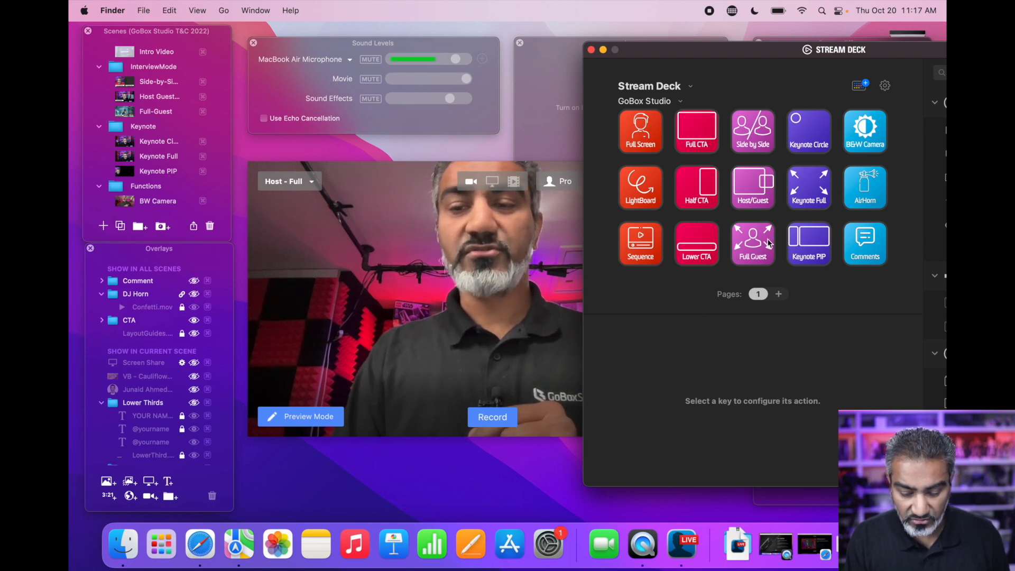
scroll(164, 80, up, 3)
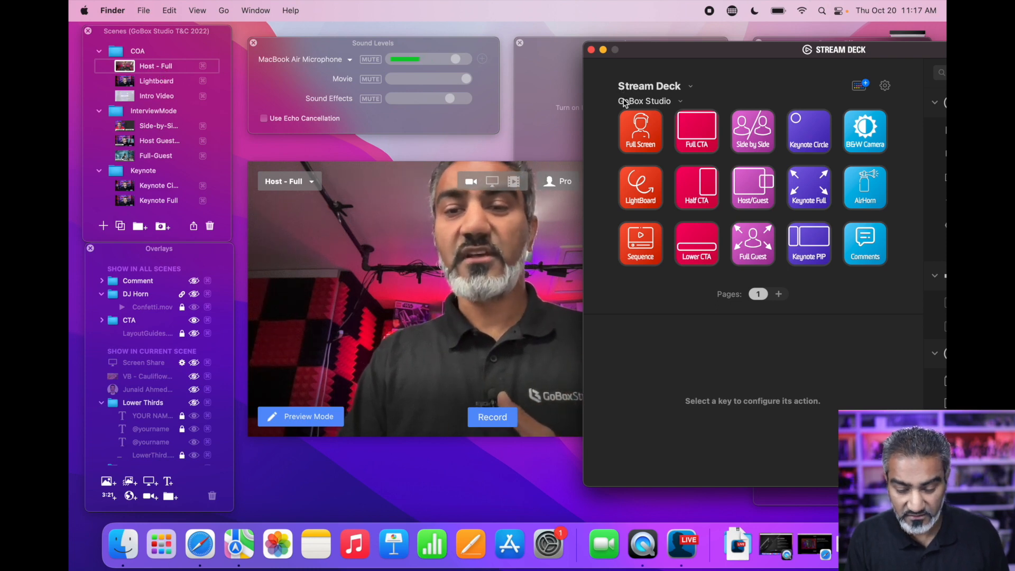
Assign the Host - Full scene to the Full Screen key of the GoBox Studio Stream Deck profile
click(640, 131)
drag(707, 51, 374, 33)
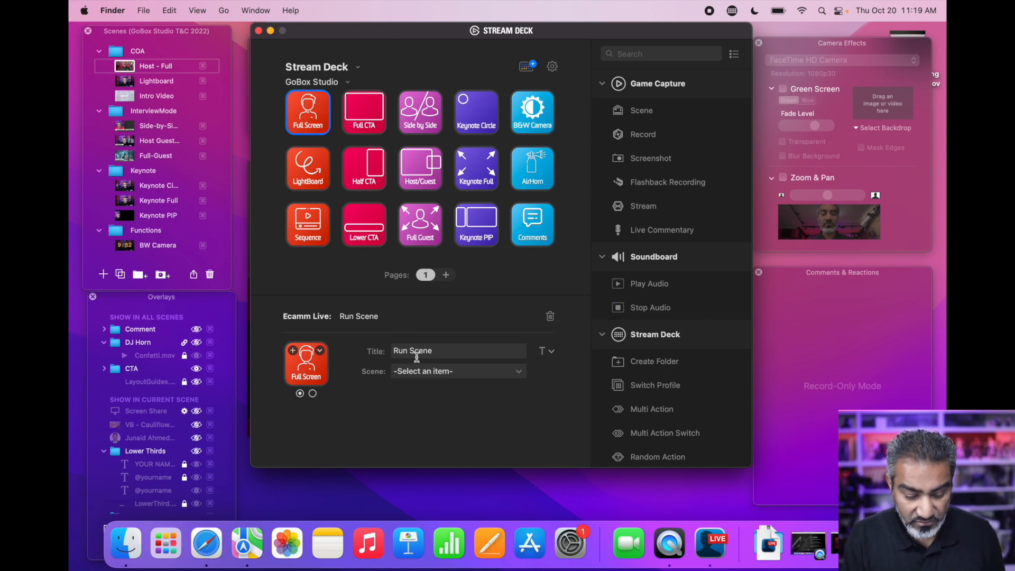
click(421, 376)
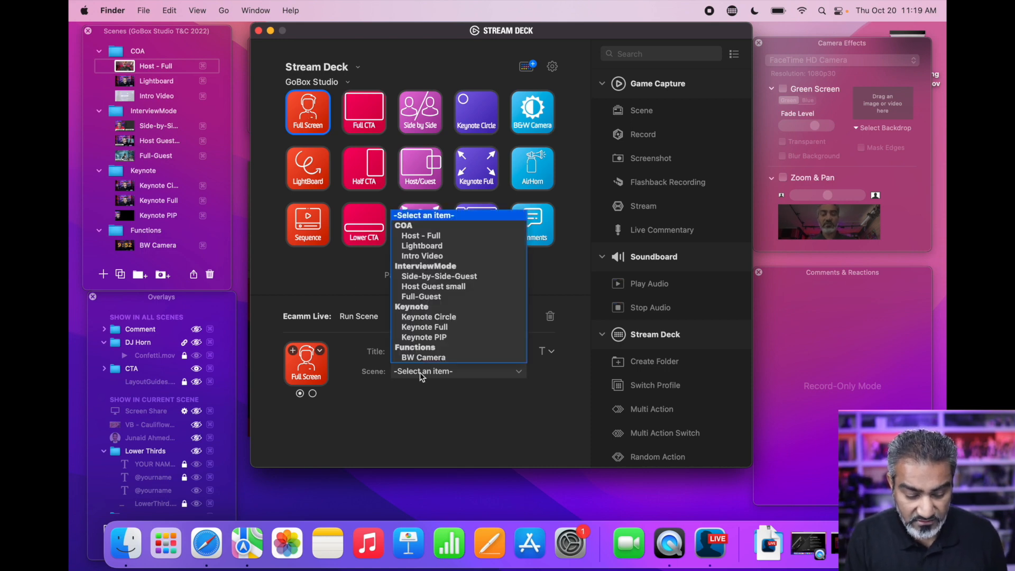
click(443, 241)
Assign the Lightboard scene to the LightBoard key and the Intro Video scene to the Sequence key
click(322, 165)
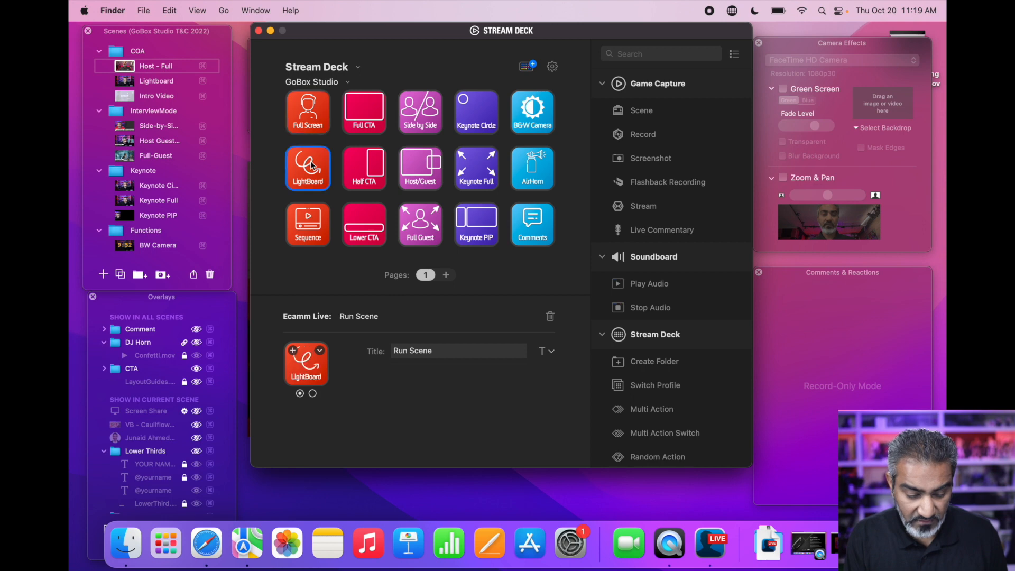
click(418, 377)
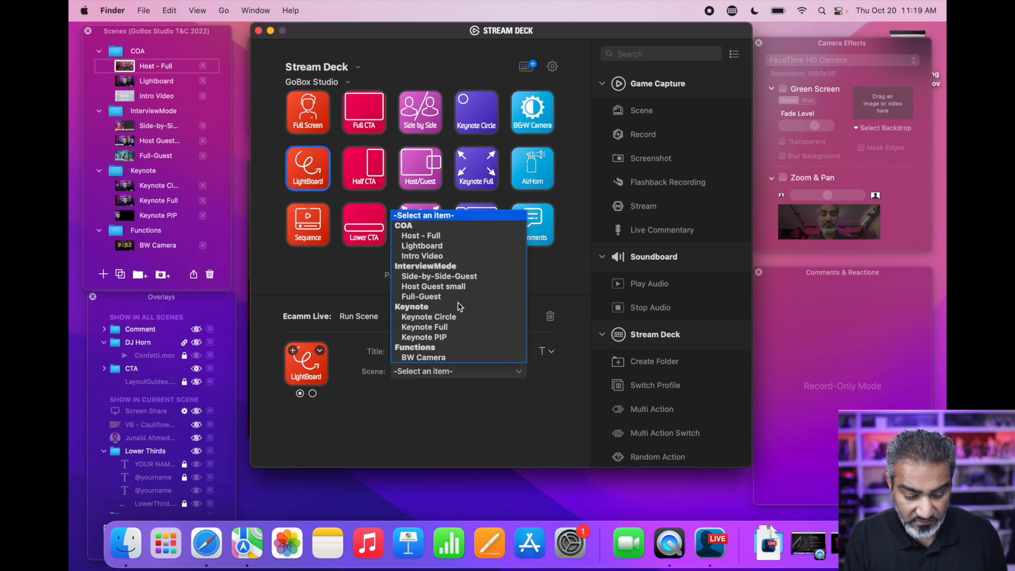
click(454, 246)
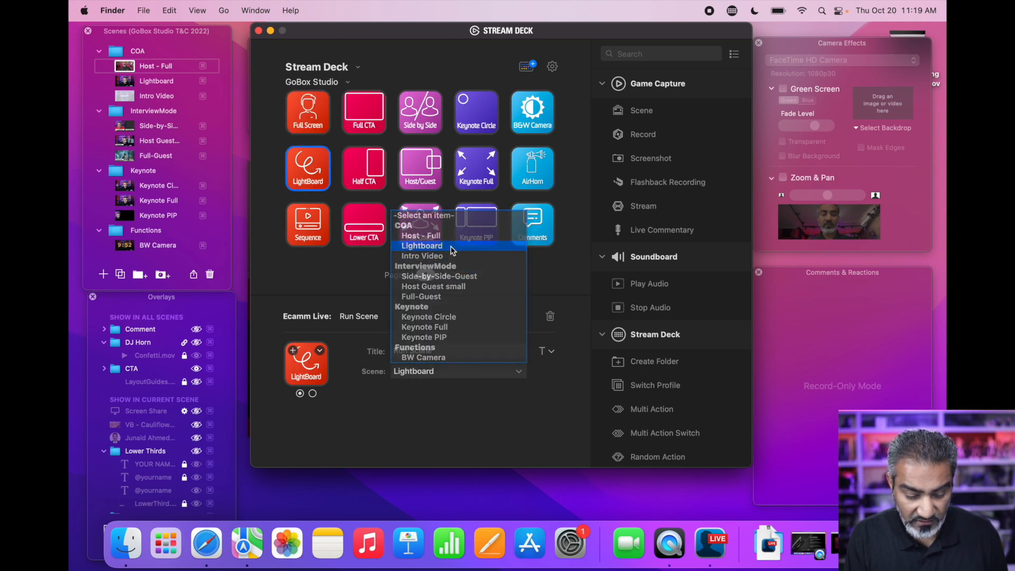
click(320, 233)
click(413, 374)
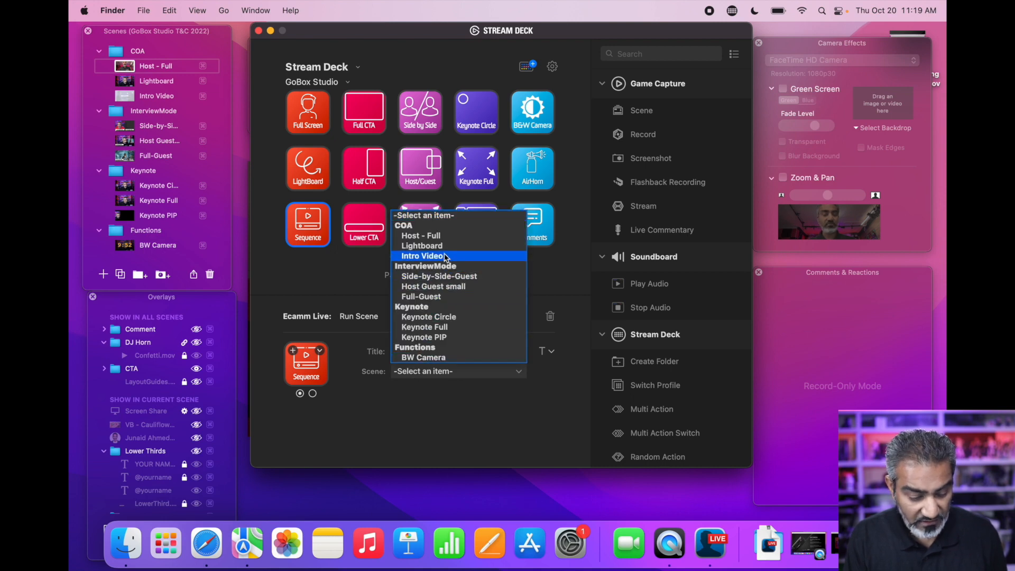
click(446, 257)
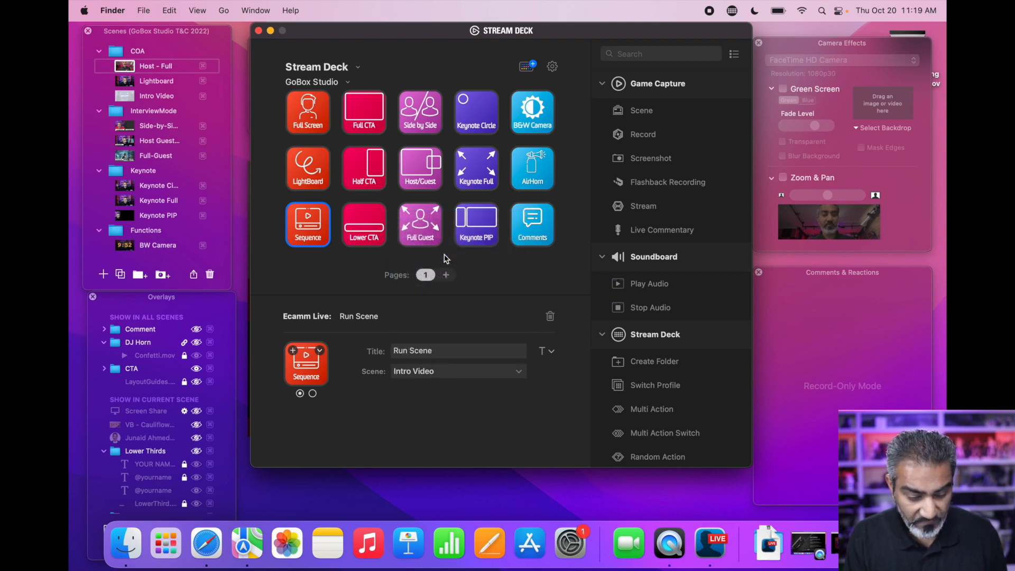
Assign the CTA-Full.png overlay to the Full CTA key
click(363, 122)
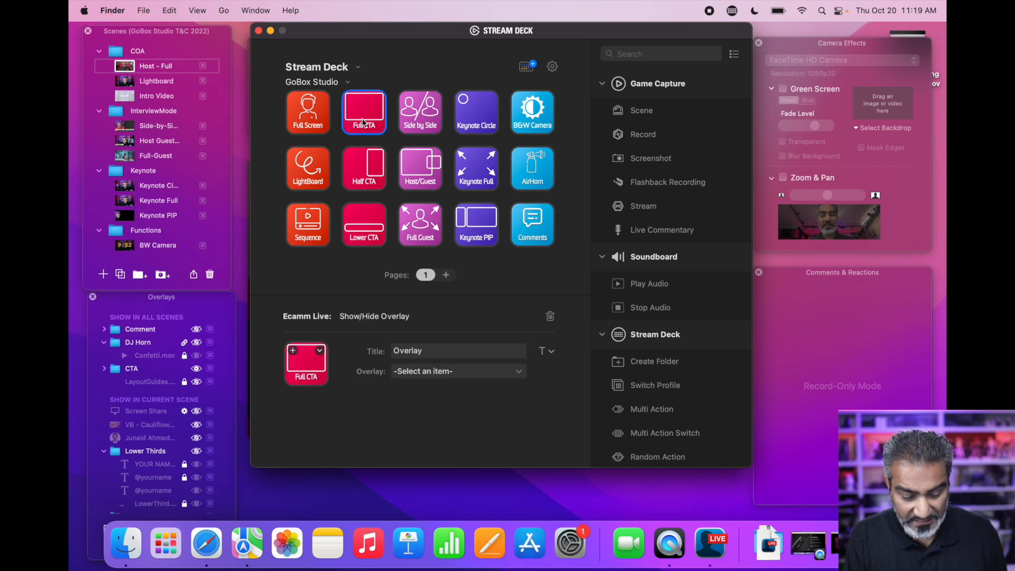
click(425, 373)
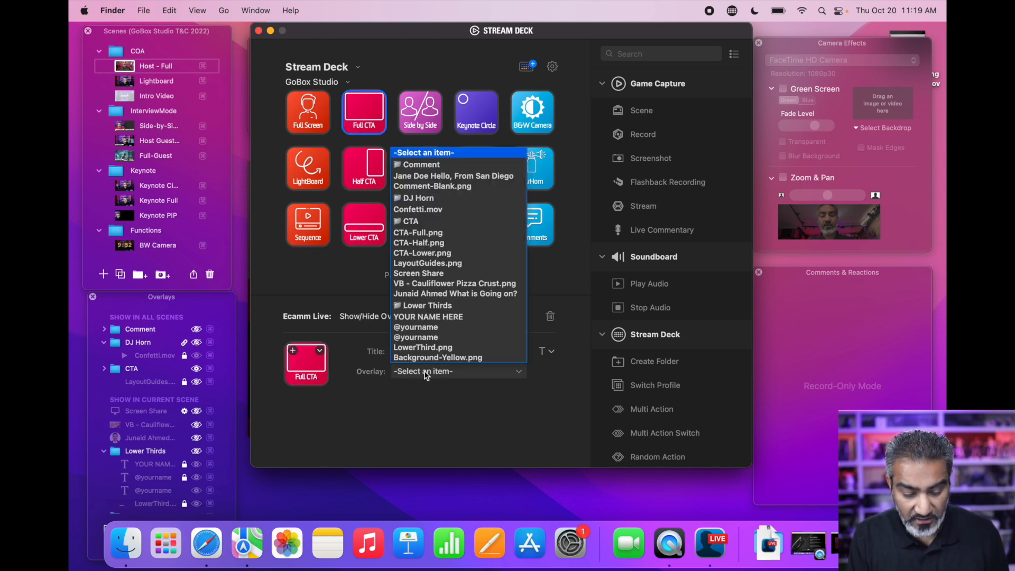
click(434, 234)
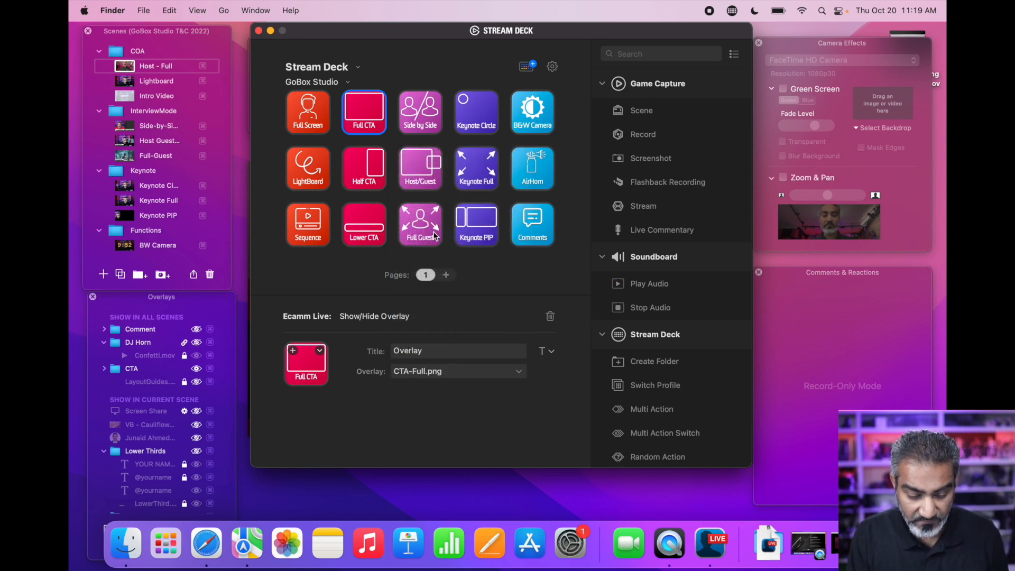
Assign the CTA-Half.png overlay to the Half CTA key and the CTA-Lower.png overlay to the Lower CTA key
click(374, 179)
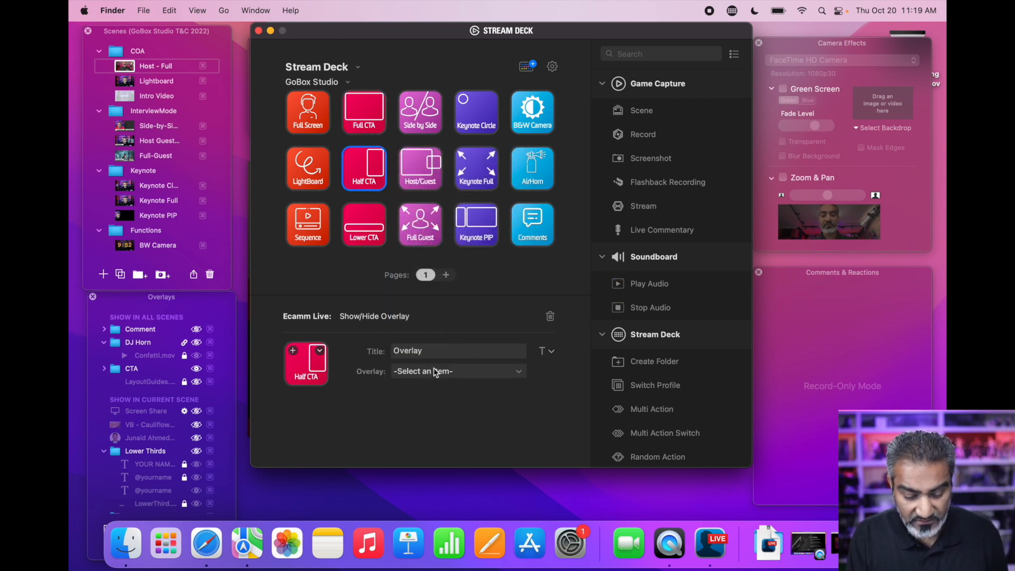
click(434, 372)
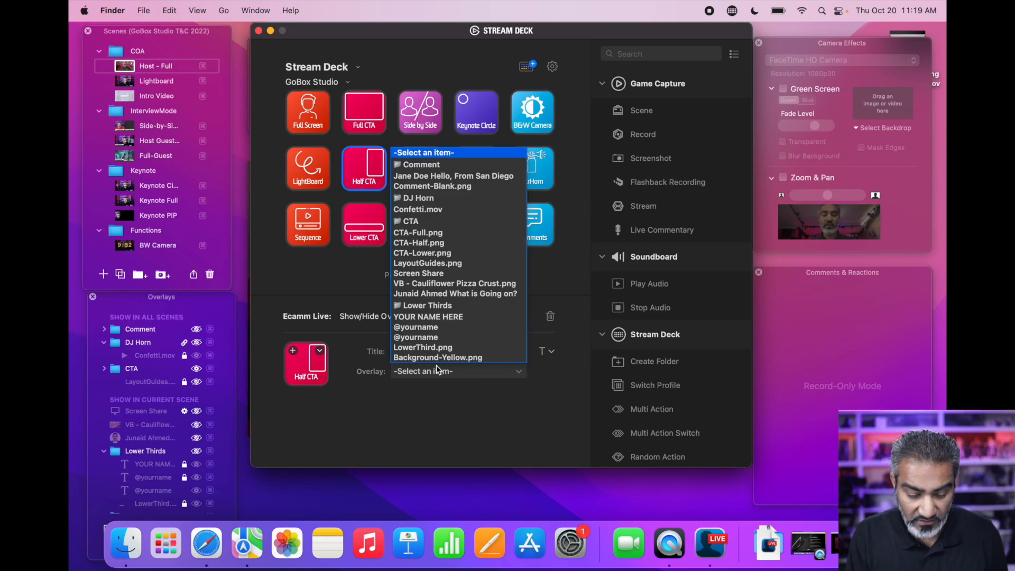
click(438, 244)
click(363, 229)
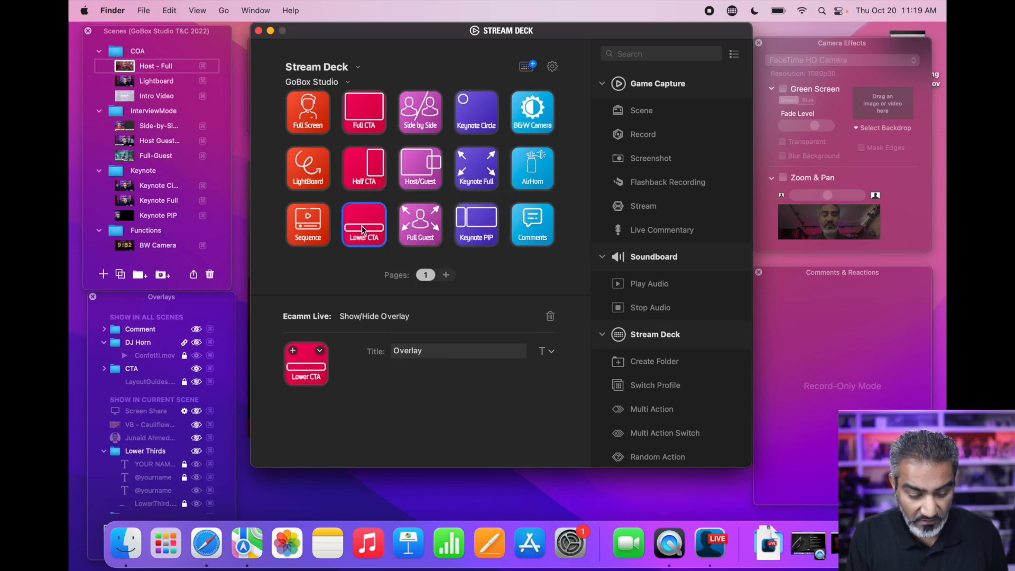
click(423, 372)
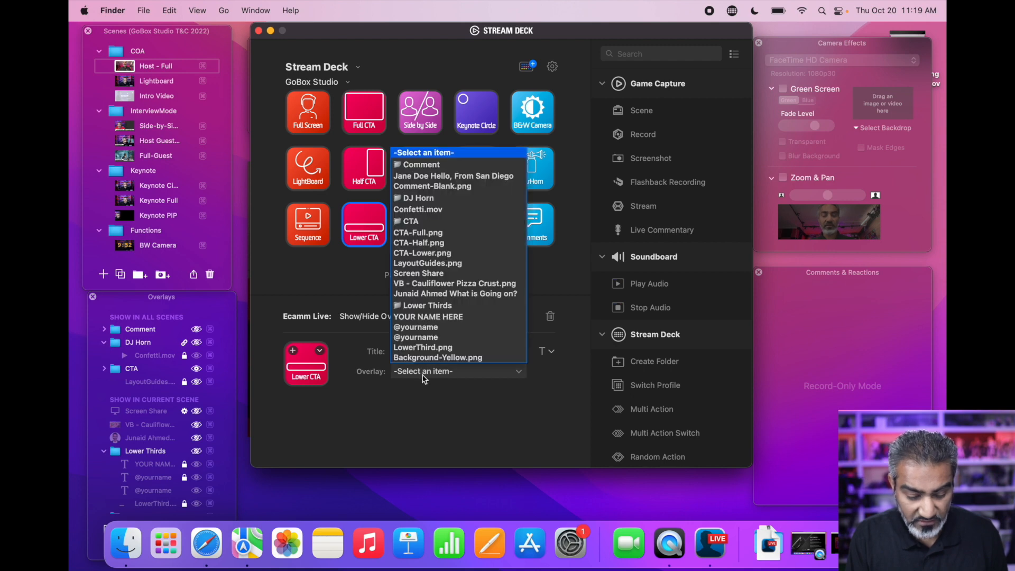
click(450, 254)
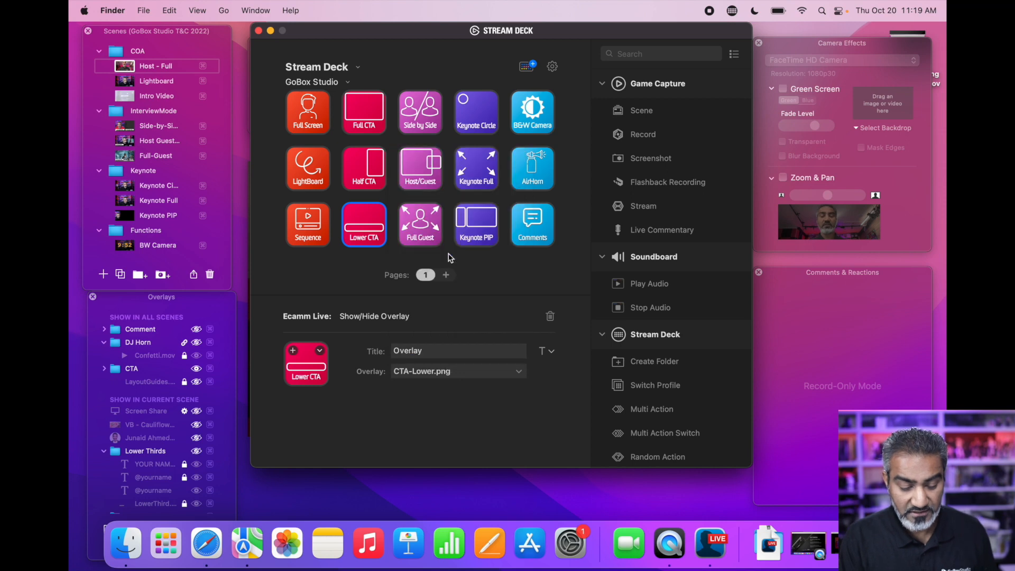
Assign the Side-by-Side-Guest scene to the Side by Side key and the Host Guest small scene to the Host/Guest key
click(417, 113)
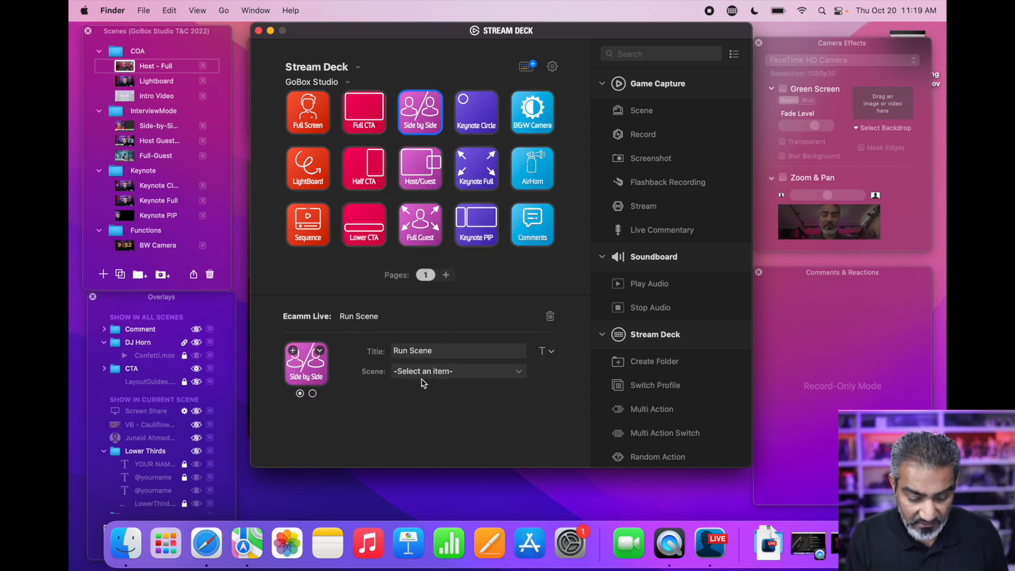
click(428, 372)
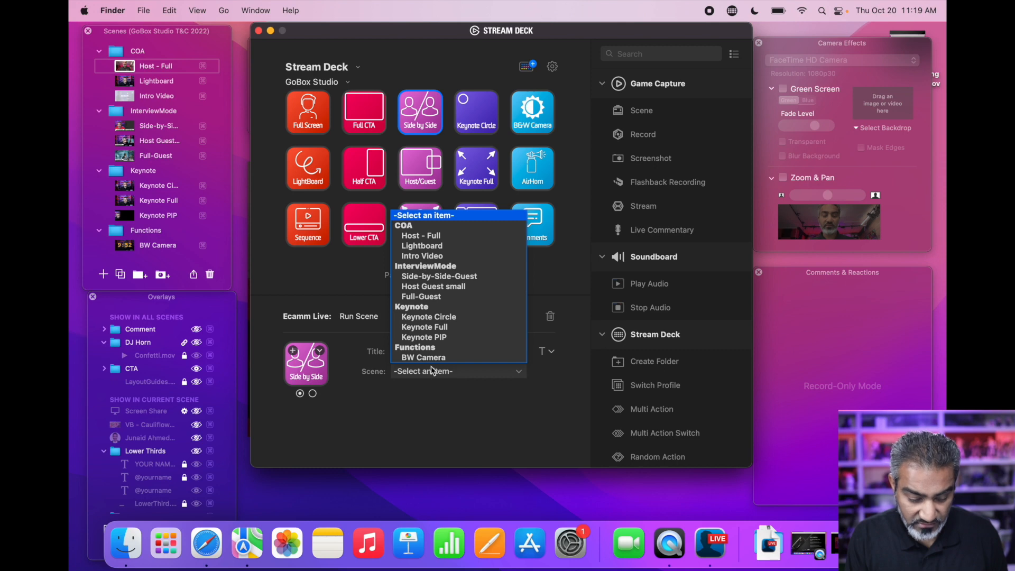
click(460, 276)
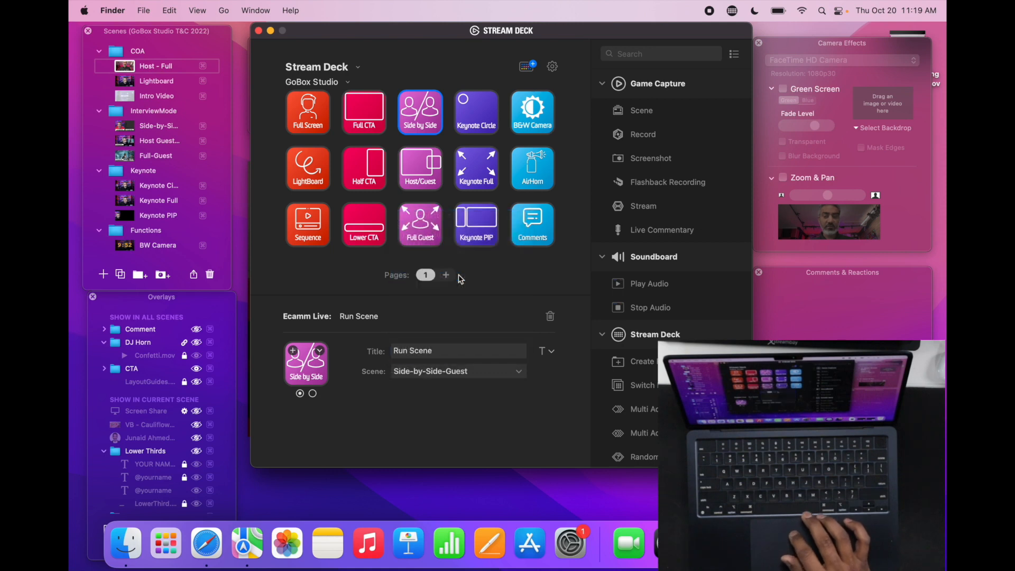
click(430, 182)
click(429, 372)
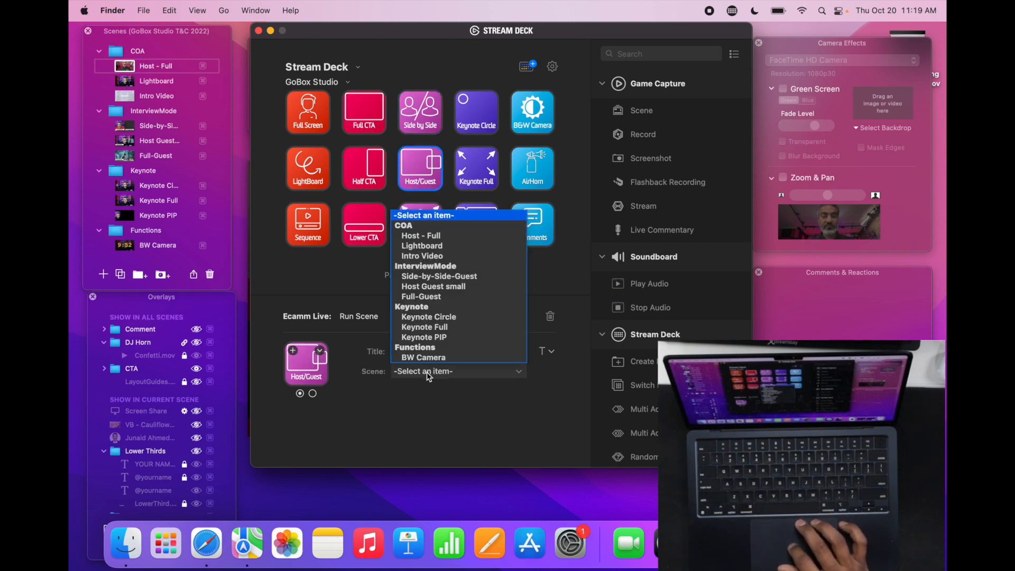
click(470, 286)
Assign the Full-Guest scene to the Full Guest key
click(427, 230)
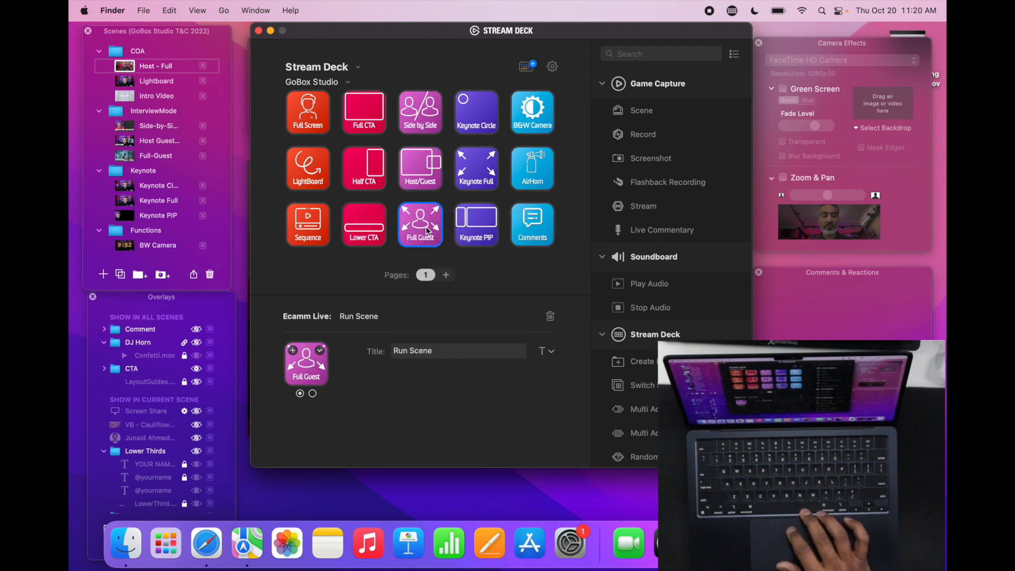
click(413, 373)
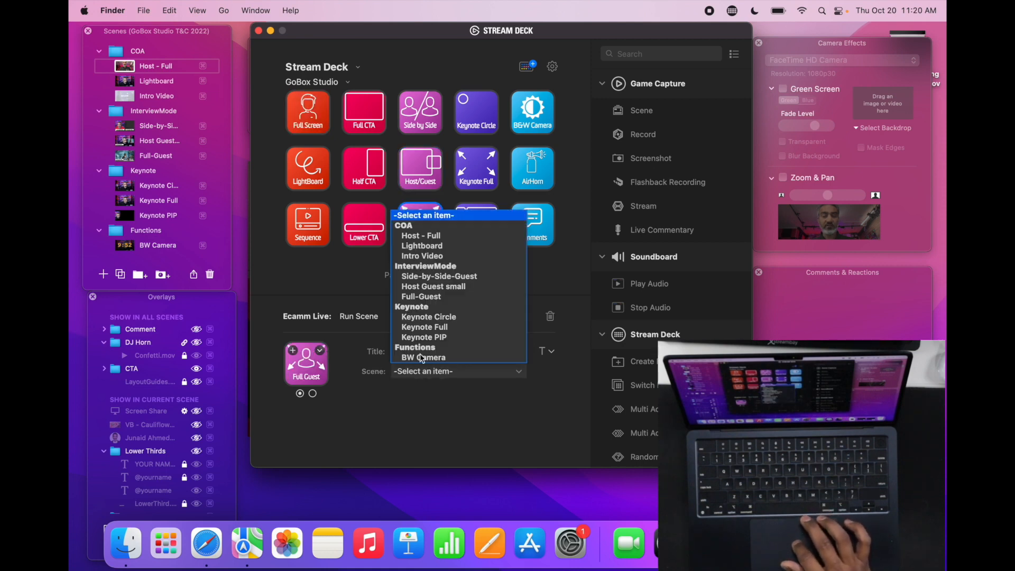
click(445, 296)
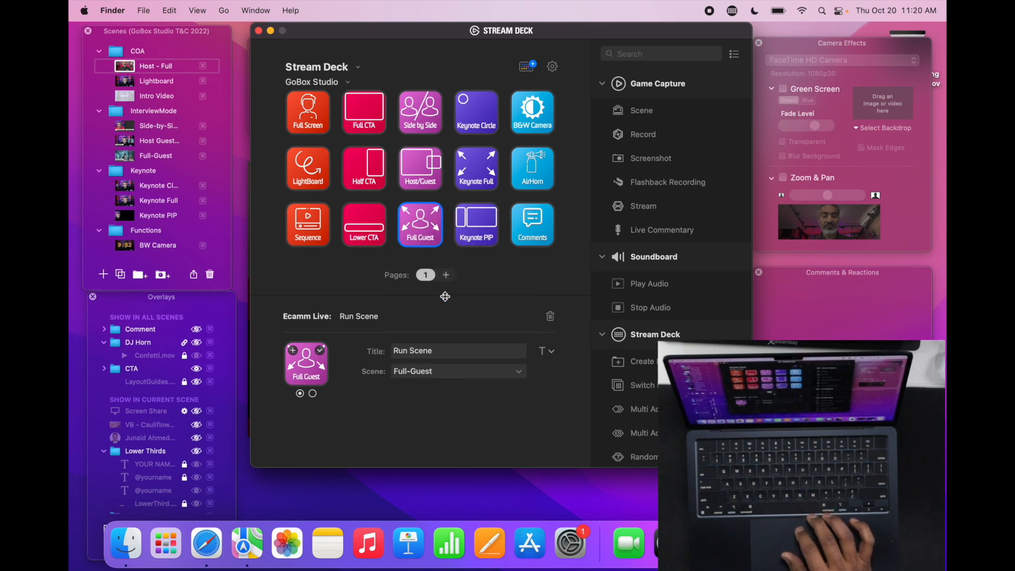
Assign the Keynote Circle scene to the Keynote Circle key and the Keynote Full scene to the Keynote Full key
click(475, 118)
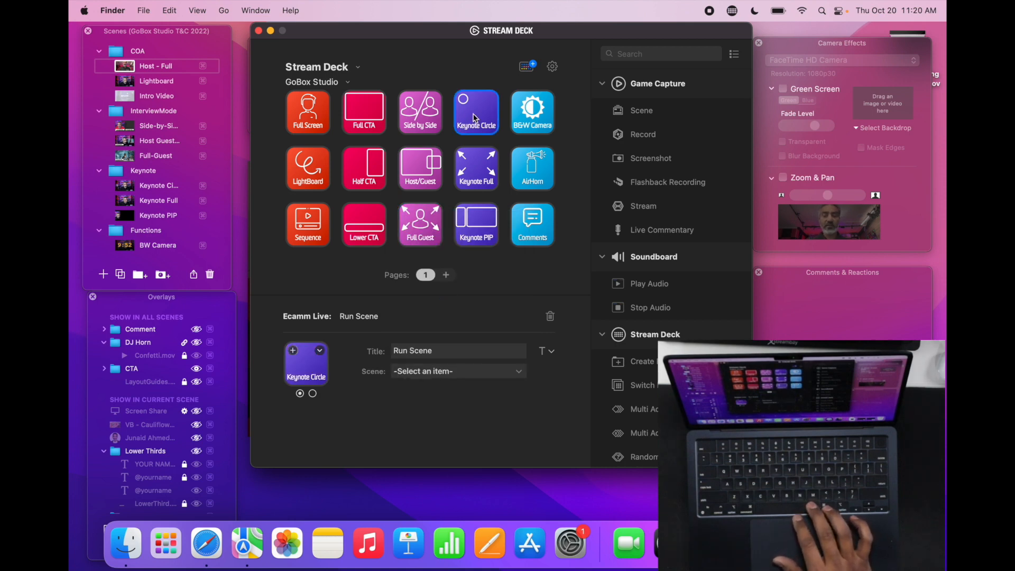
click(424, 376)
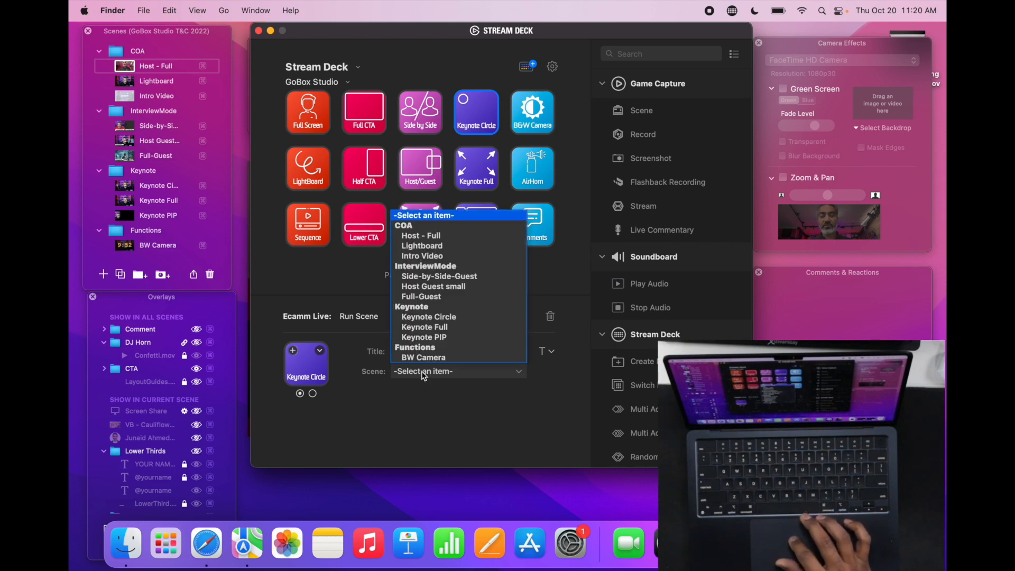
click(455, 318)
click(479, 171)
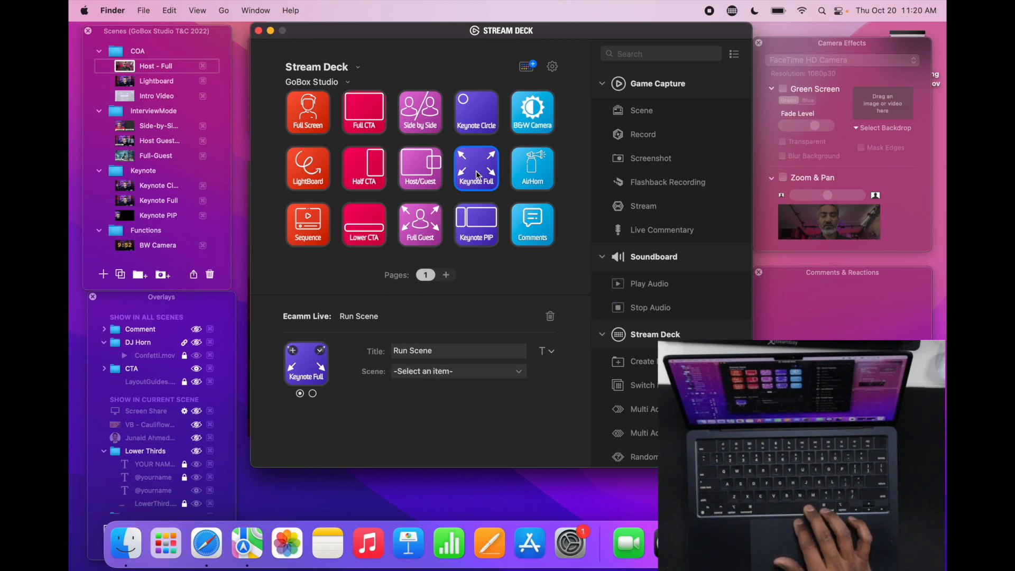
click(412, 372)
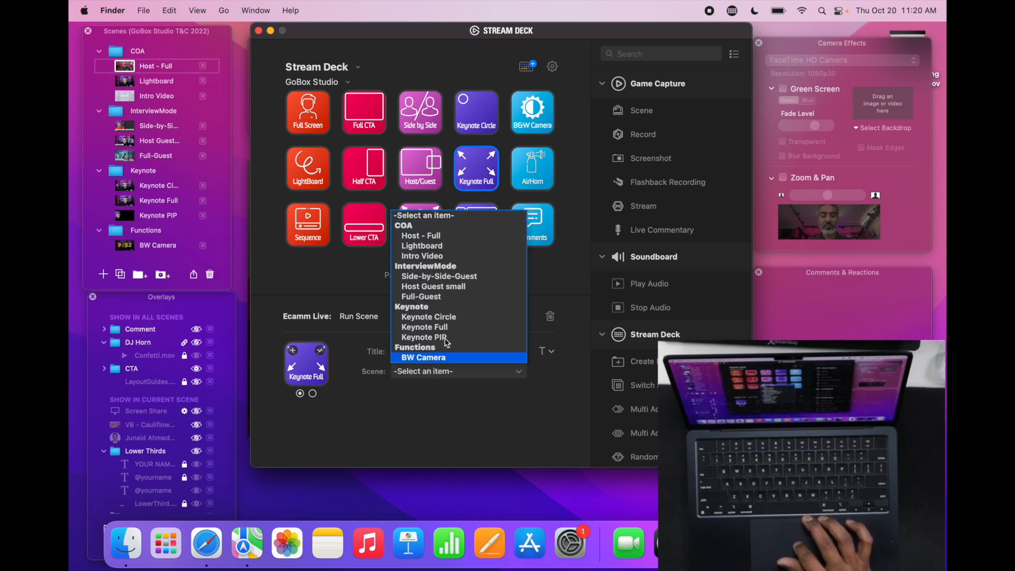
click(454, 328)
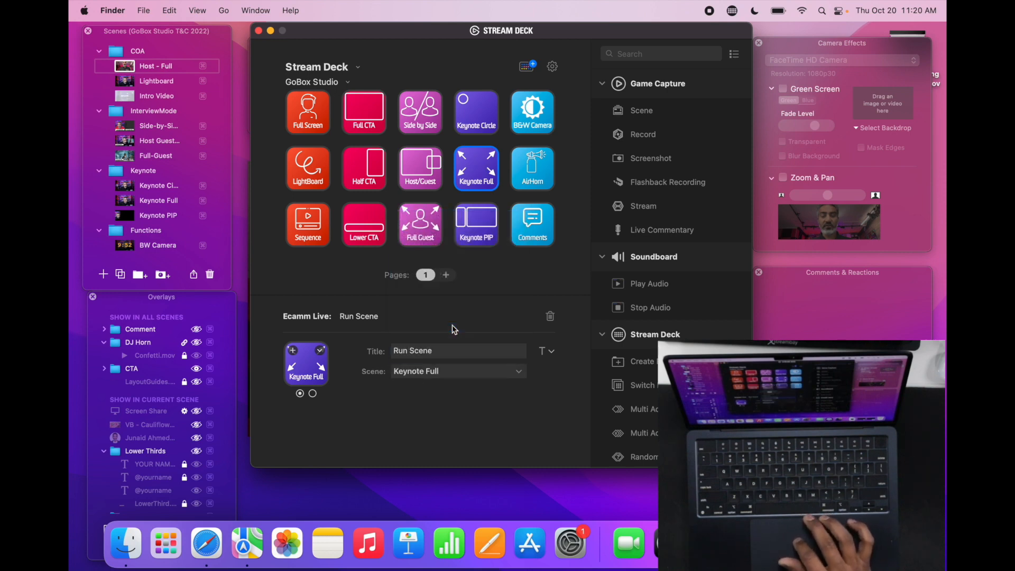
Assign the Keynote PIP scene to the Keynote PIP key and the BW Camera scene to the B&W Camera key
click(473, 220)
click(428, 377)
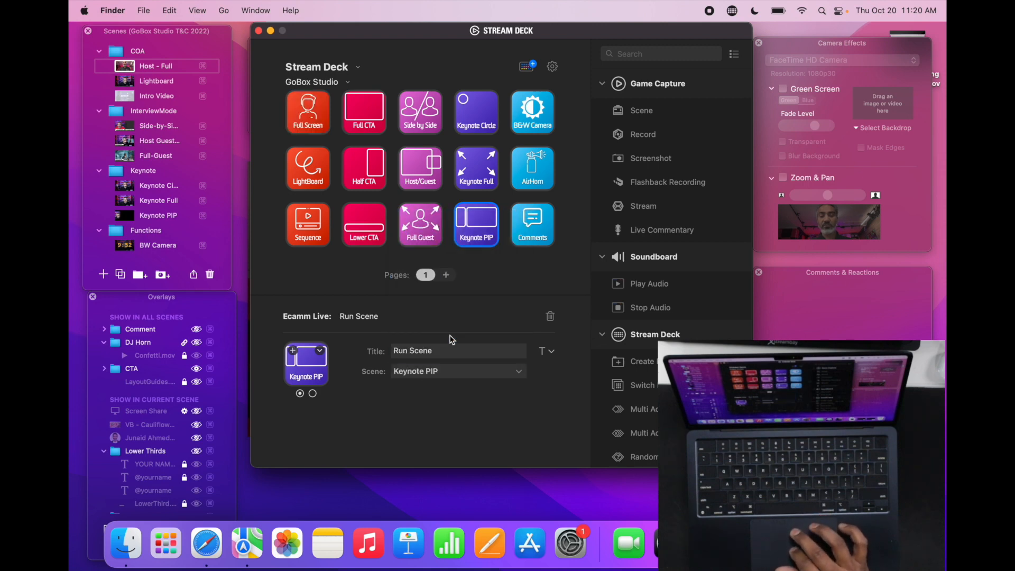
click(527, 119)
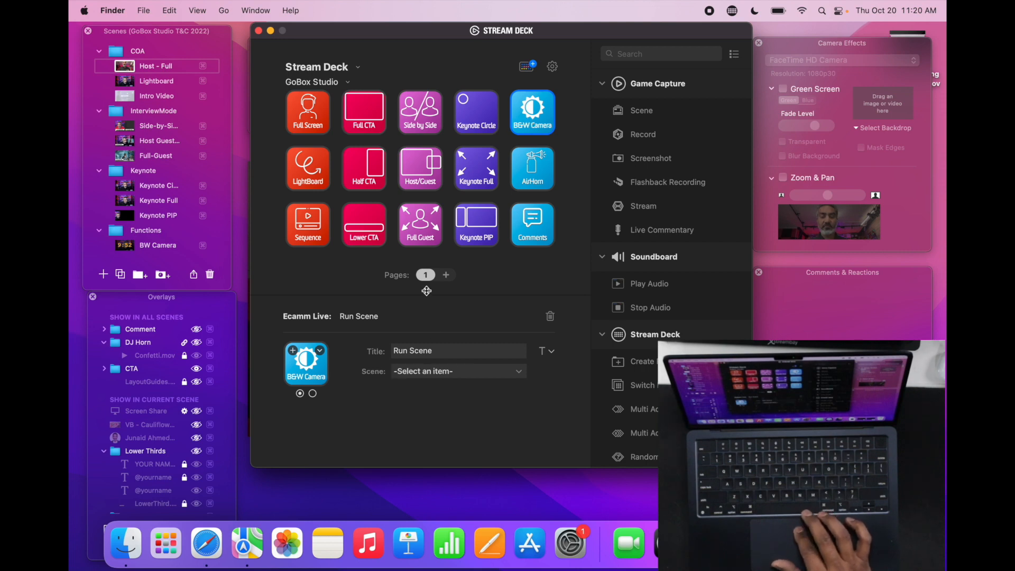
click(441, 372)
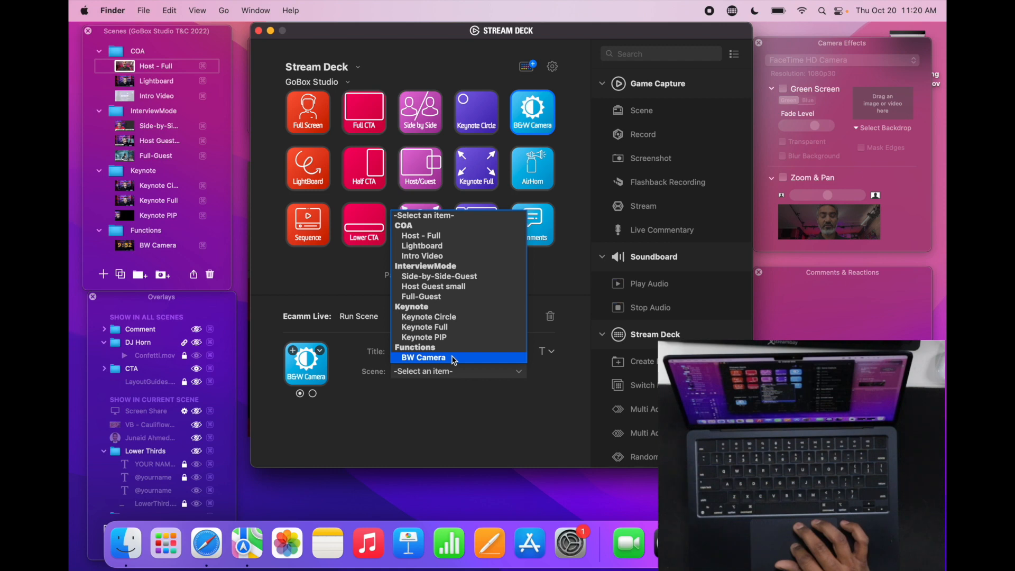
click(453, 358)
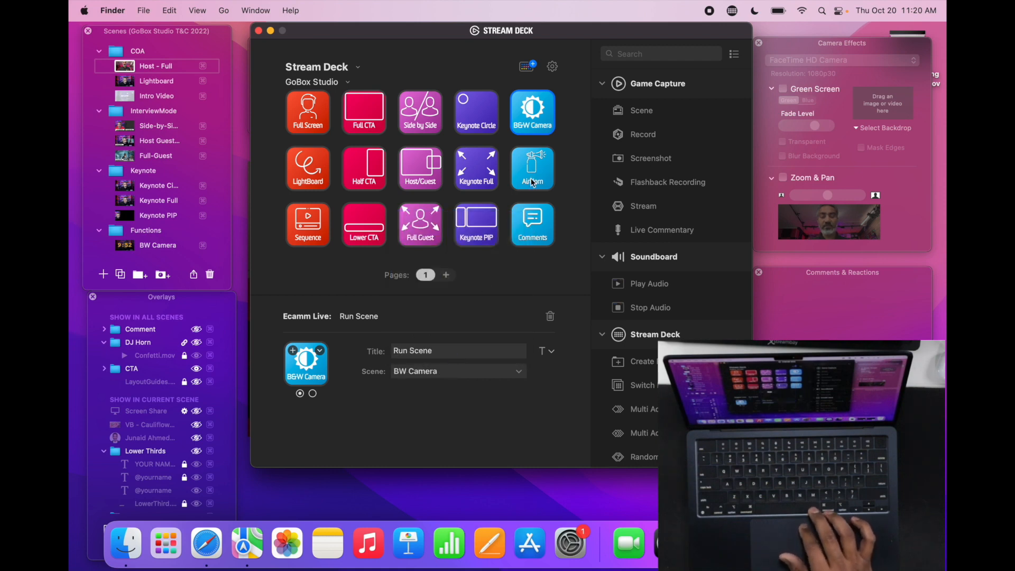
Assign the Comment overlay folder to the Comments key, using the Full CTA key's overlay setting as a reference
click(374, 127)
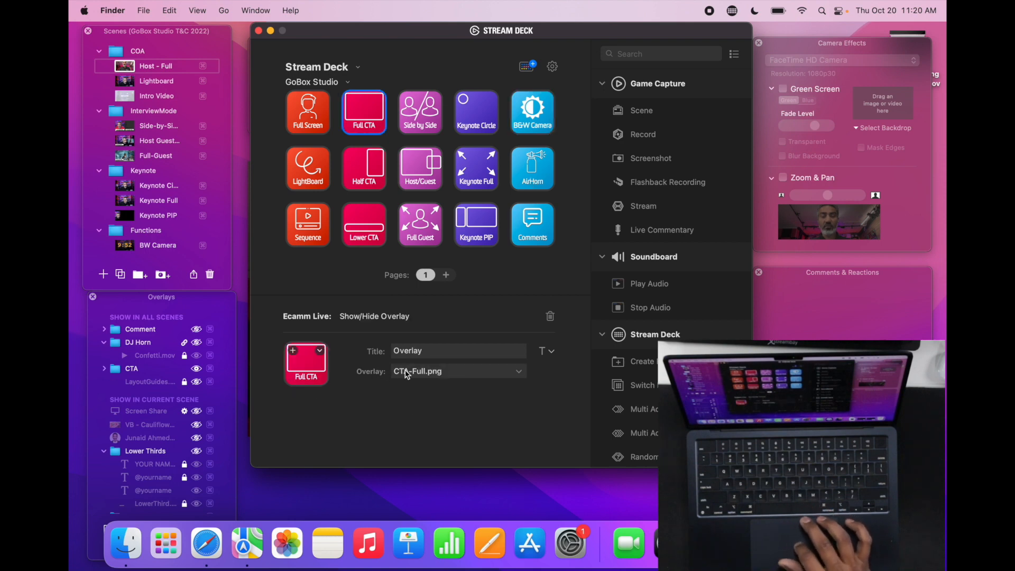
click(530, 238)
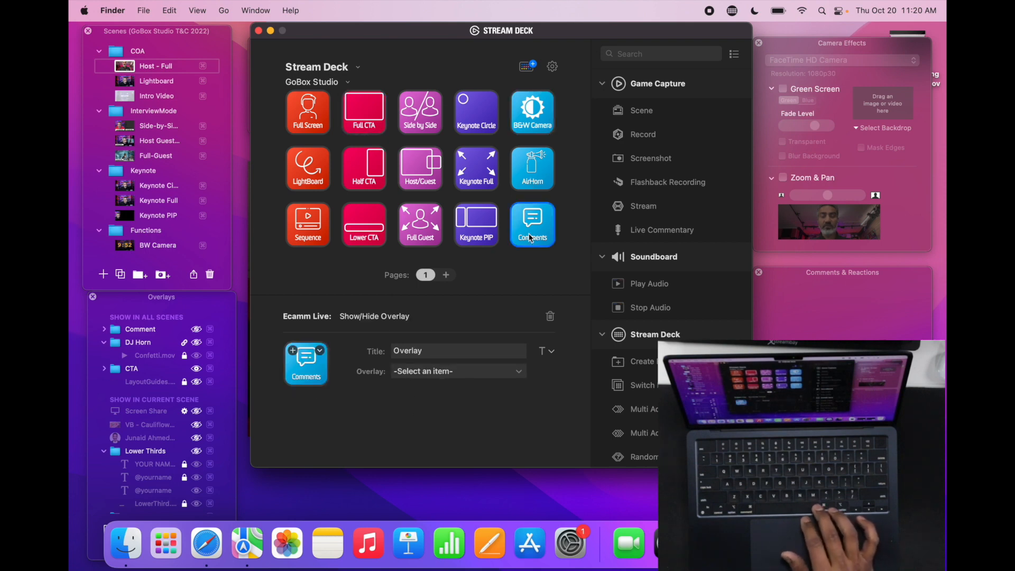
click(443, 371)
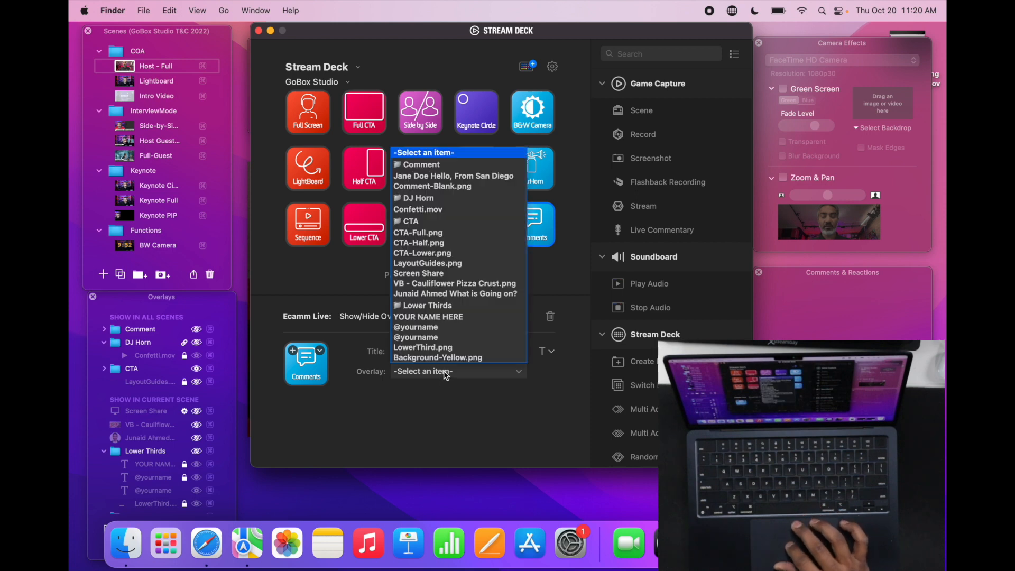
click(446, 166)
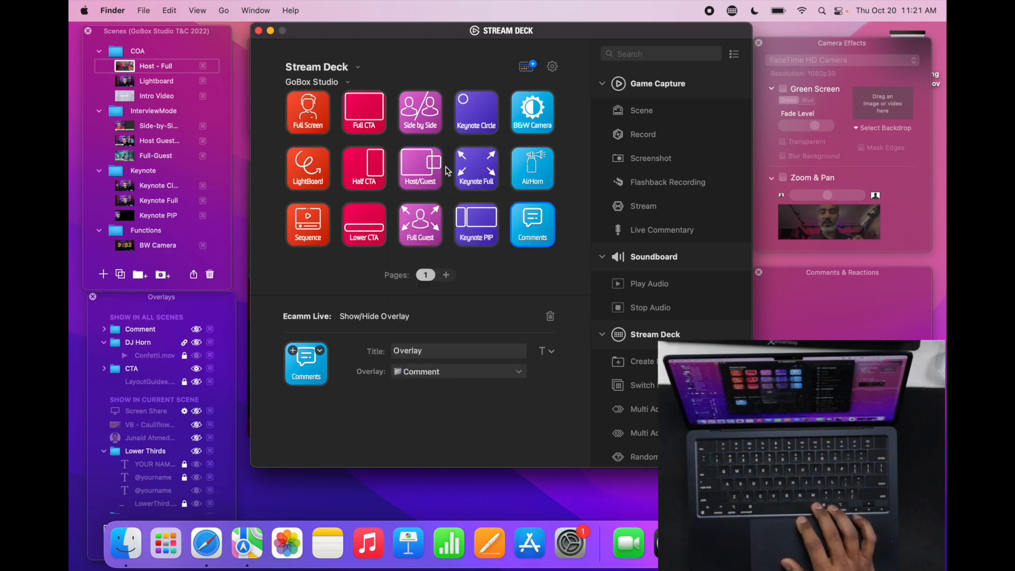
In the AirHorn key's multi action, review the Play Sound action and set the Play Animation overlay to Confetti.mov
click(544, 169)
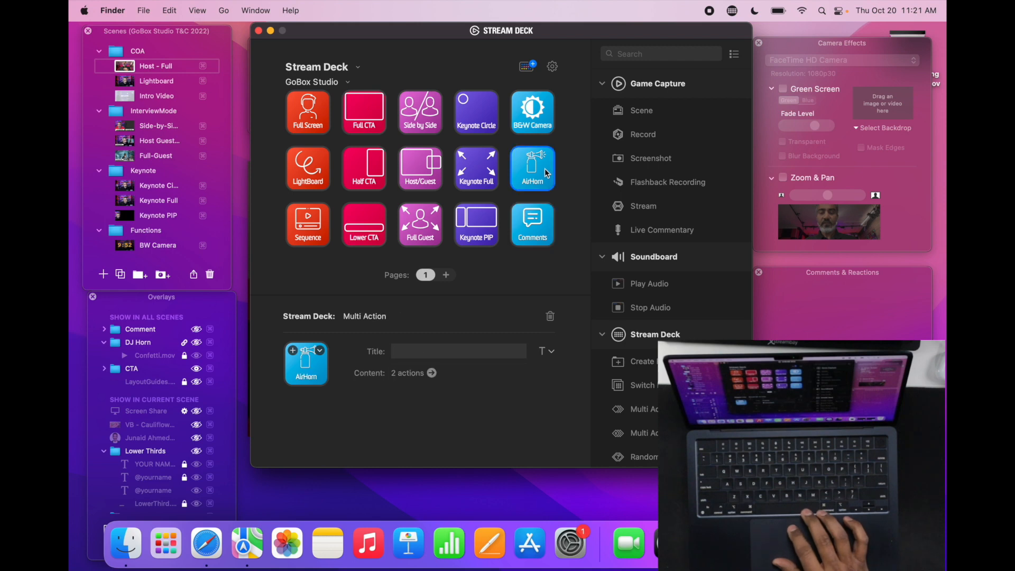
click(431, 374)
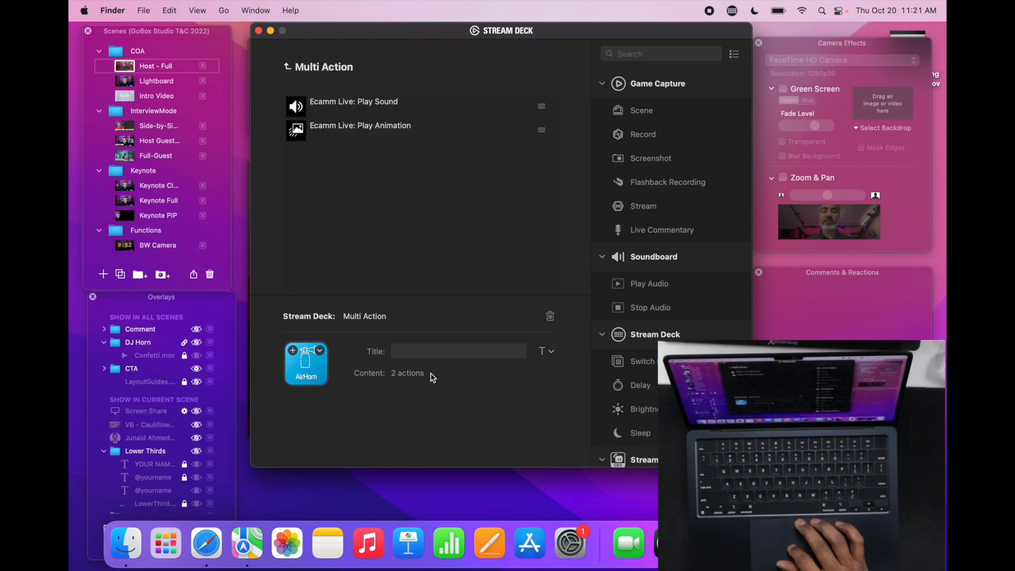
click(382, 106)
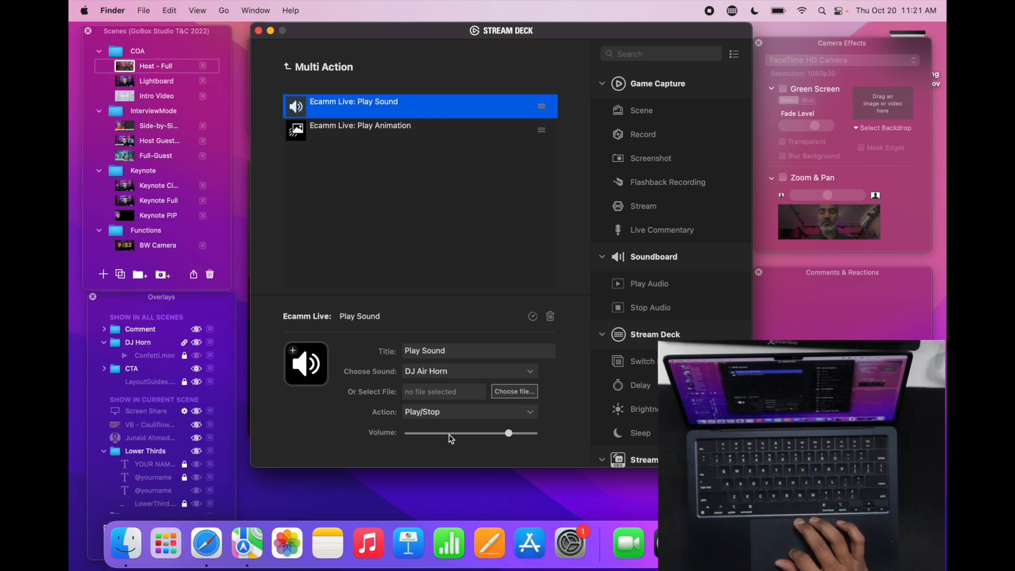
click(405, 129)
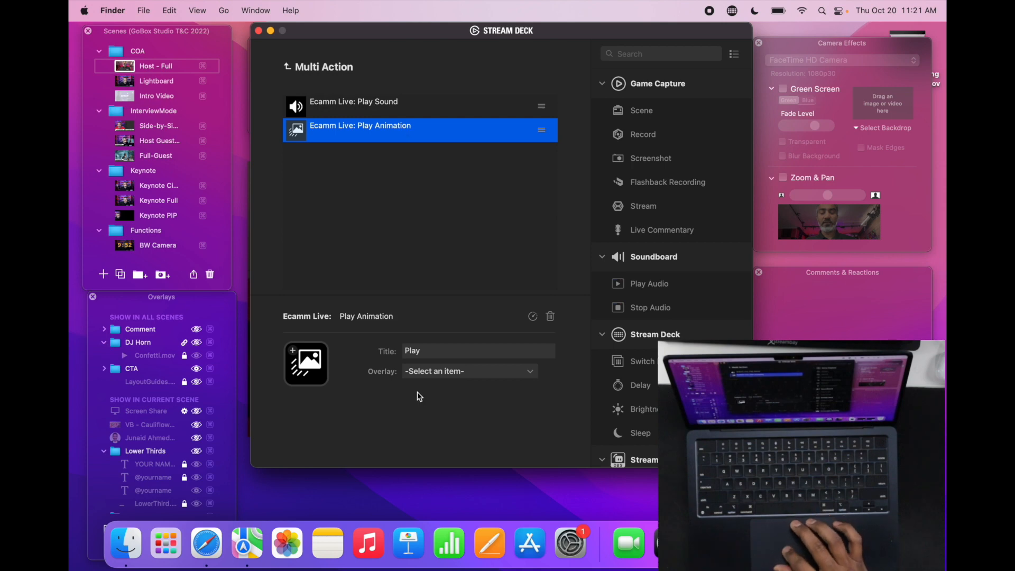
click(450, 376)
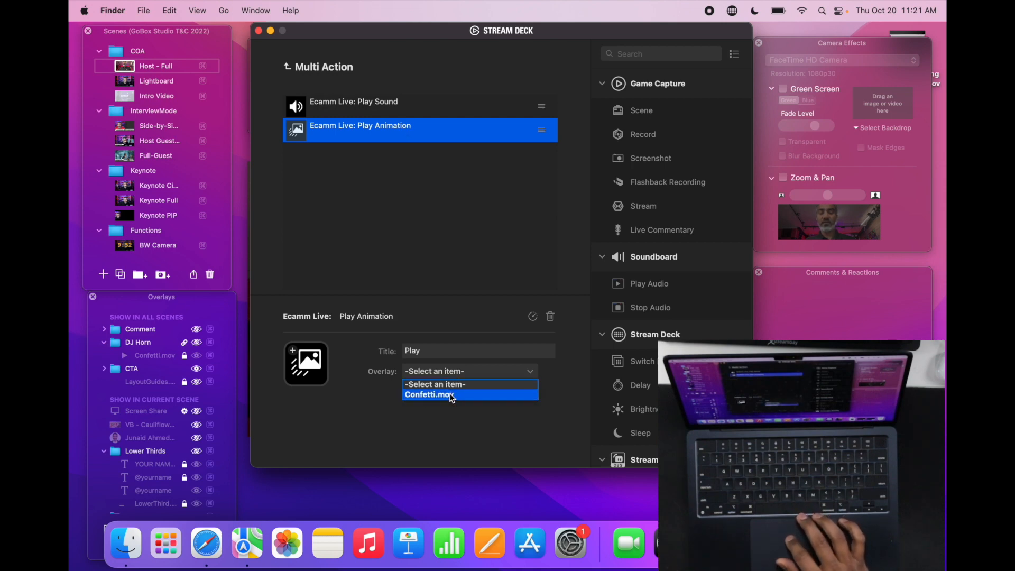
click(451, 395)
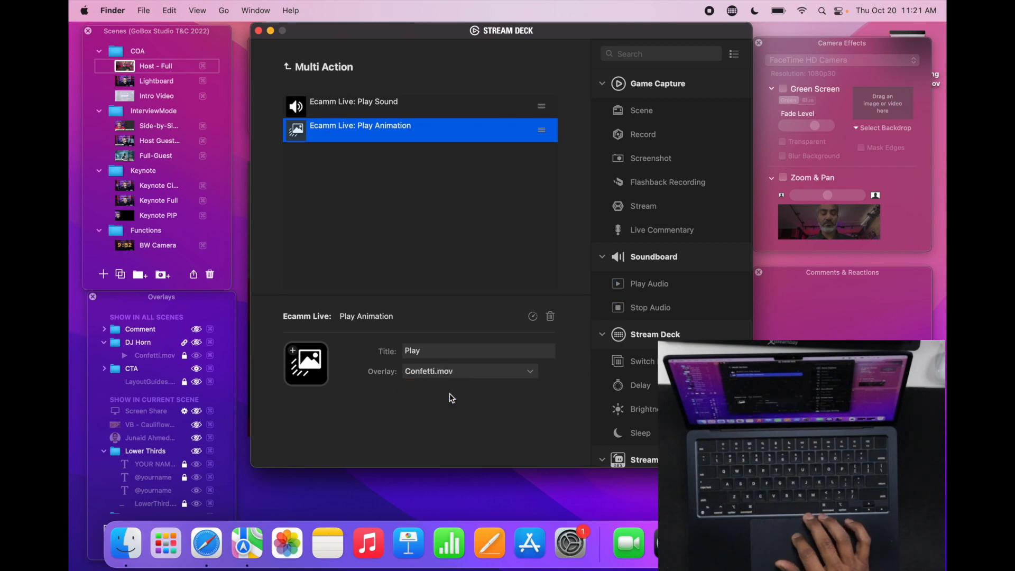
Make the DJ Horn overlay folder visible with the Stream Deck window moved off the preview, and return to the key layout
click(199, 345)
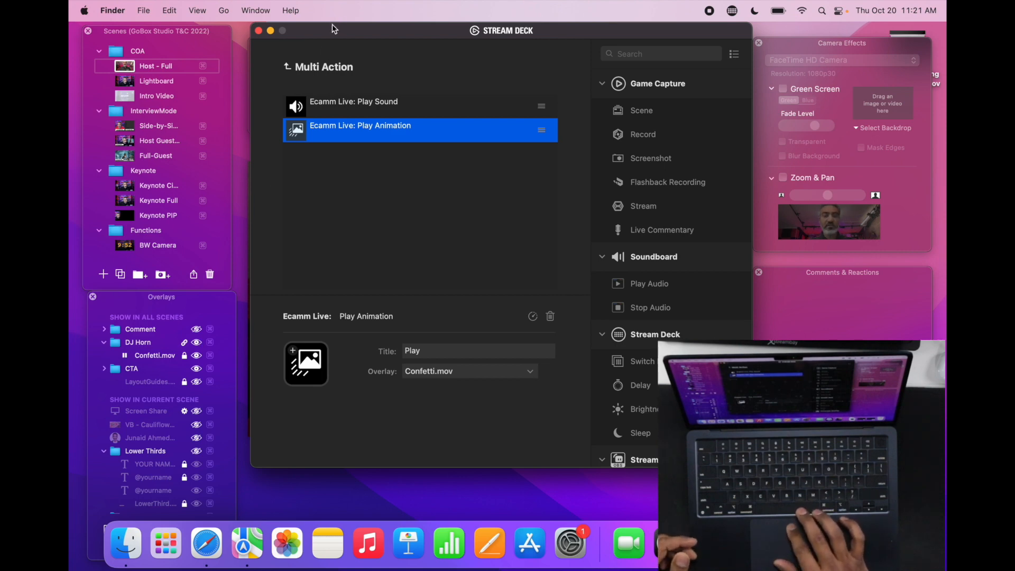
drag(334, 29, 495, 12)
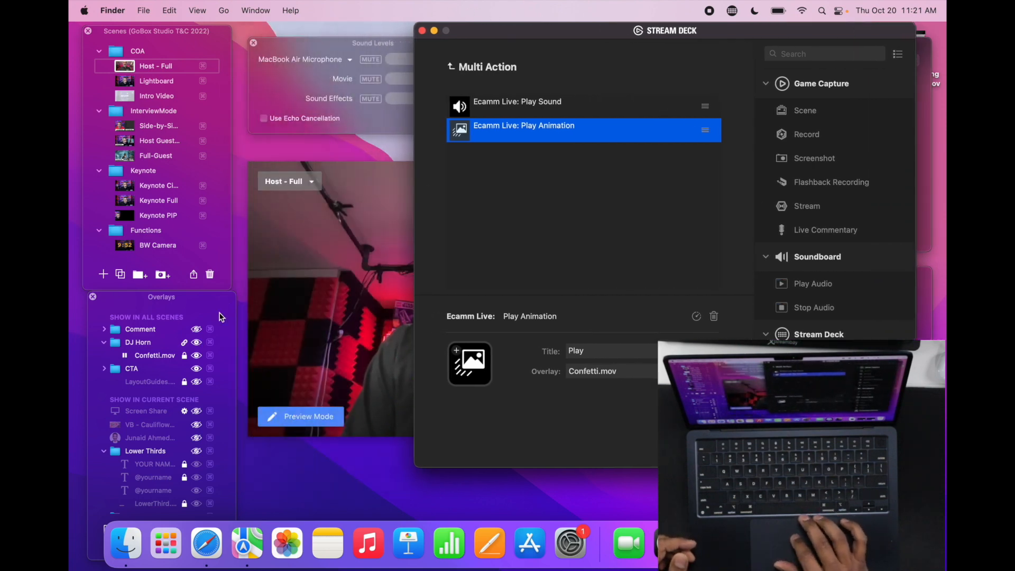
click(197, 343)
click(198, 343)
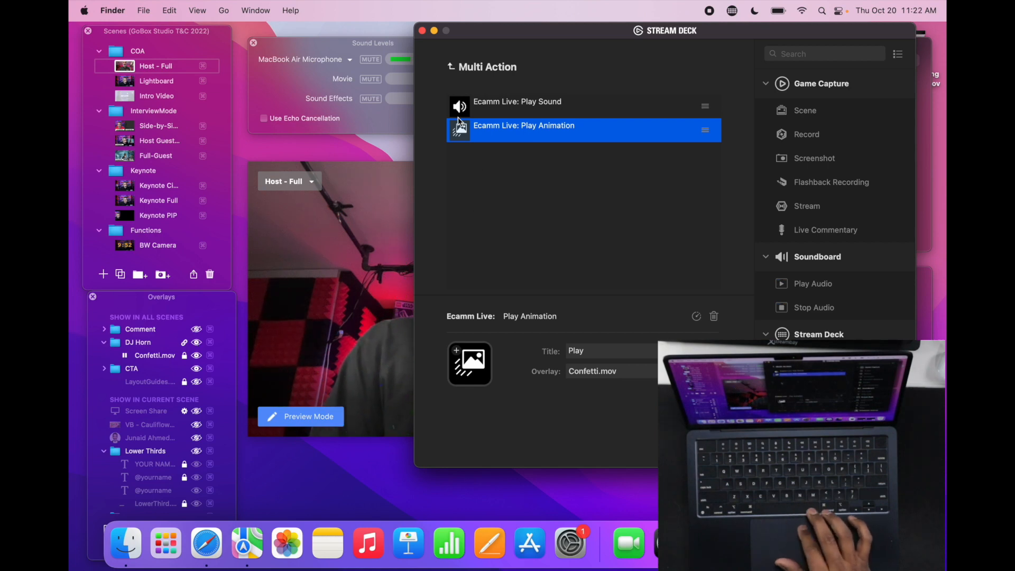
click(451, 67)
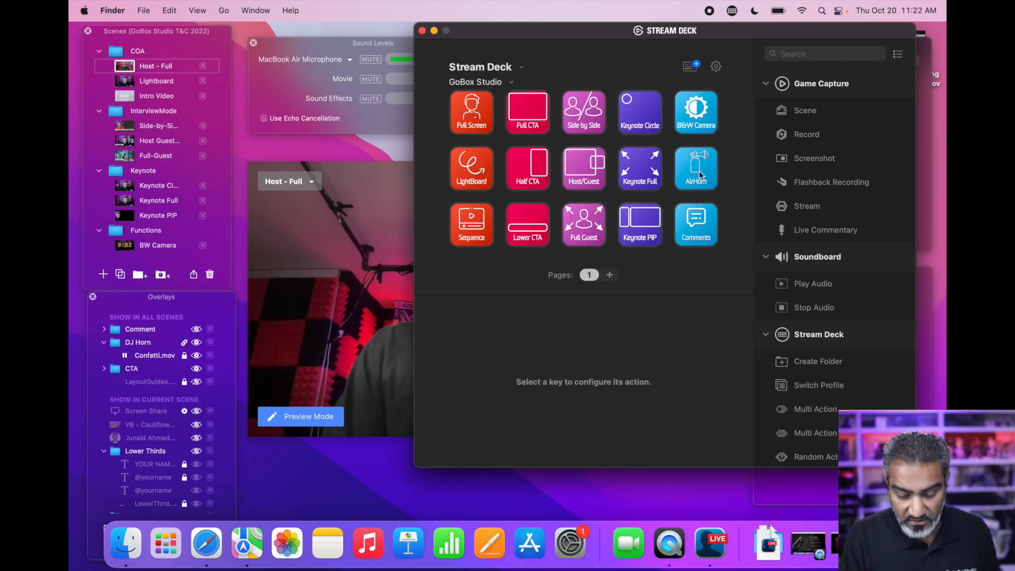
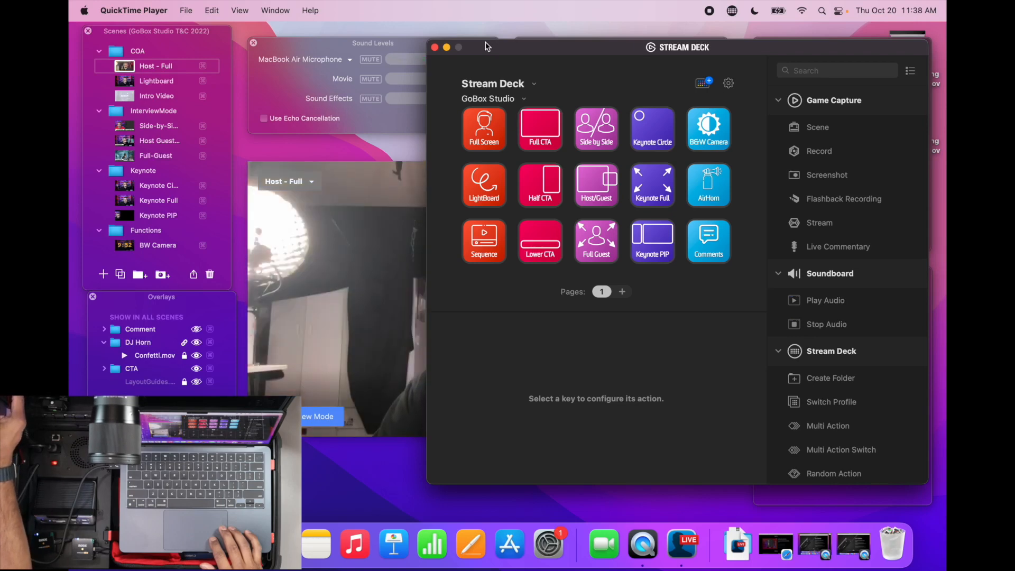
Move the Stream Deck window off the live preview, reposition the preview window, and set the Host - Full scene's camera to Cam Link 4K
drag(486, 46, 695, 146)
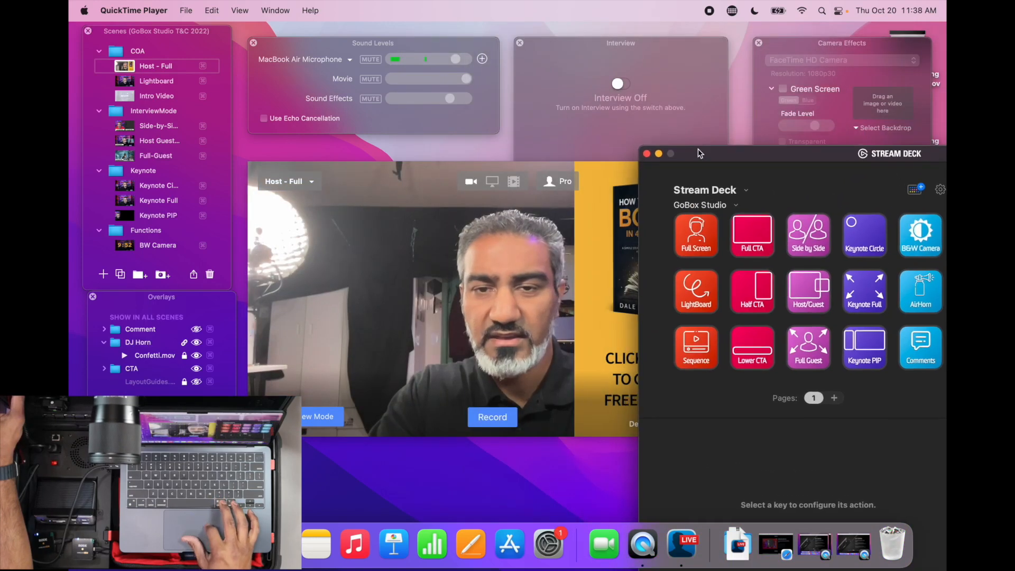
drag(620, 173, 547, 154)
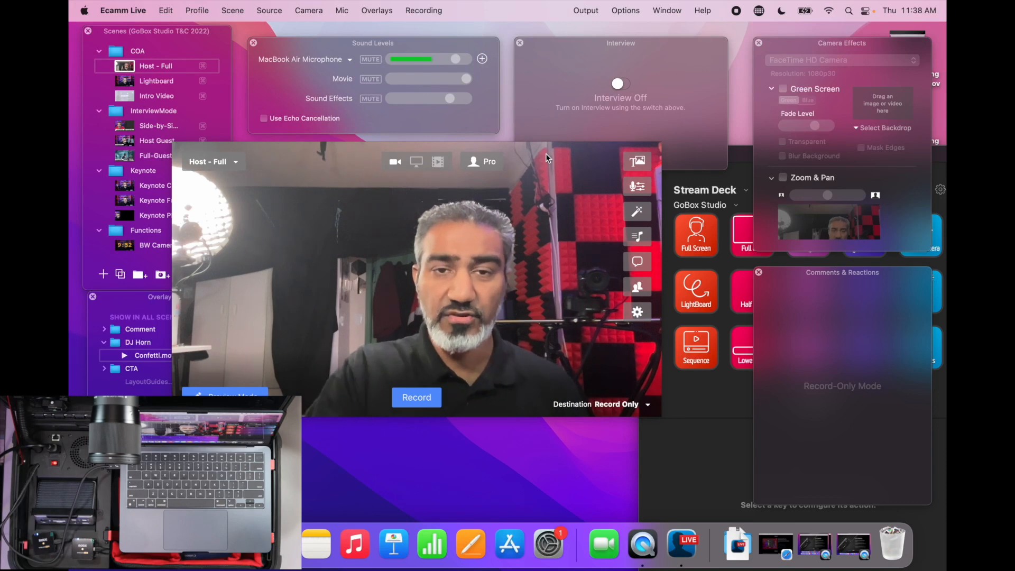
mouse_move(512, 161)
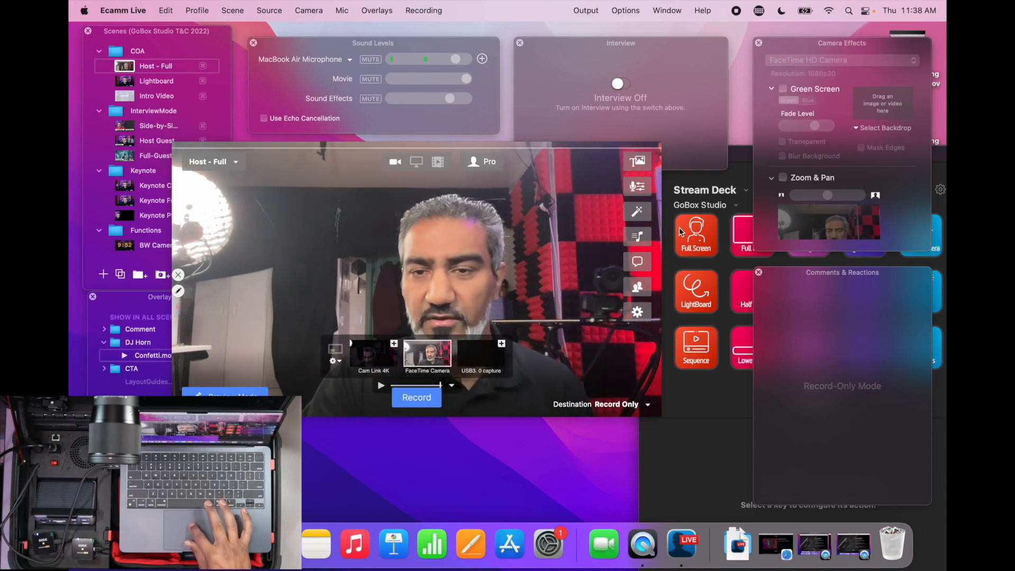
drag(544, 214, 599, 210)
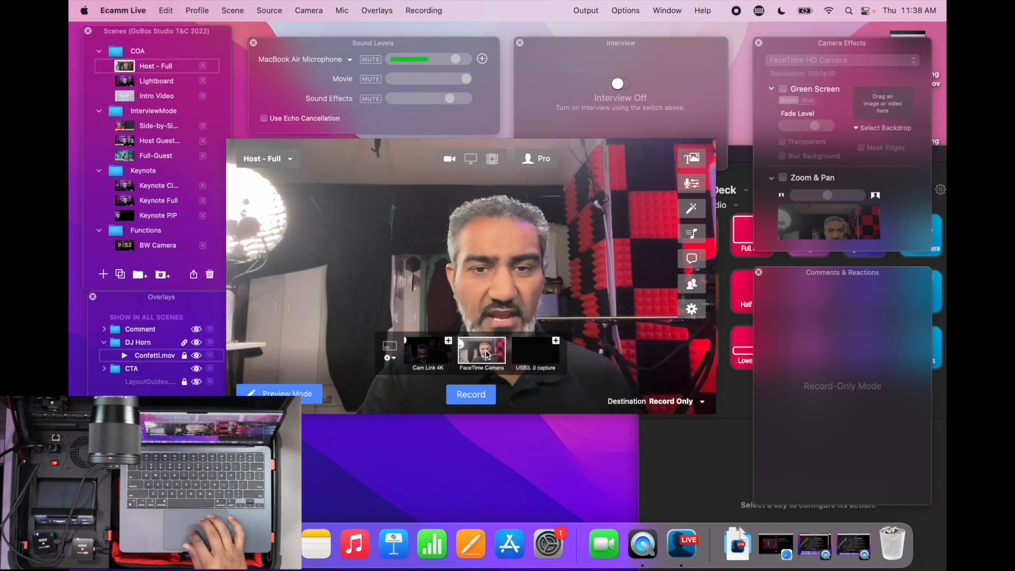
click(429, 355)
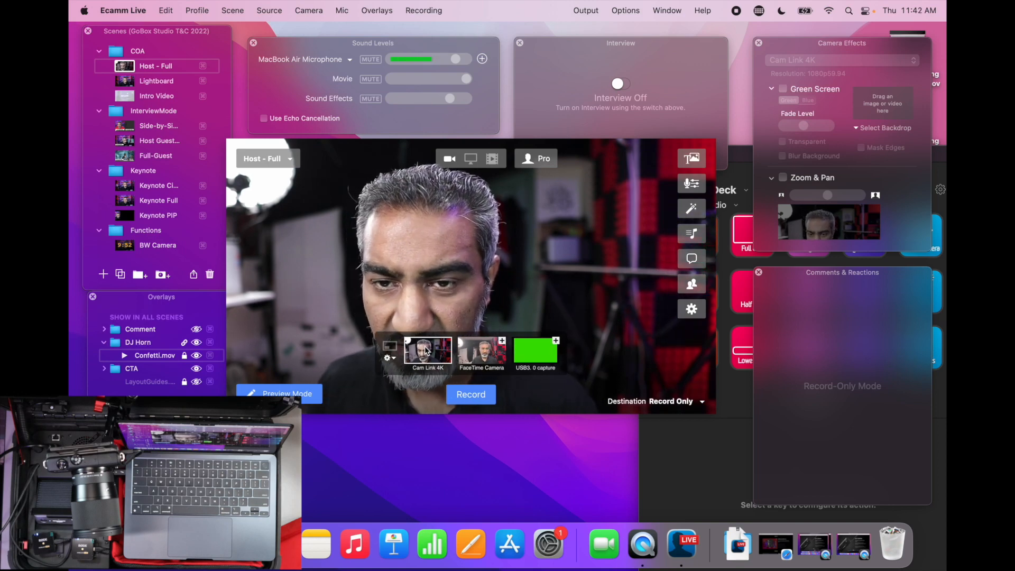
In the Lightboard scene, set the main camera to Cam Link 4K and the Video folder's camera overlay to USB3. 0 capture
key(Down)
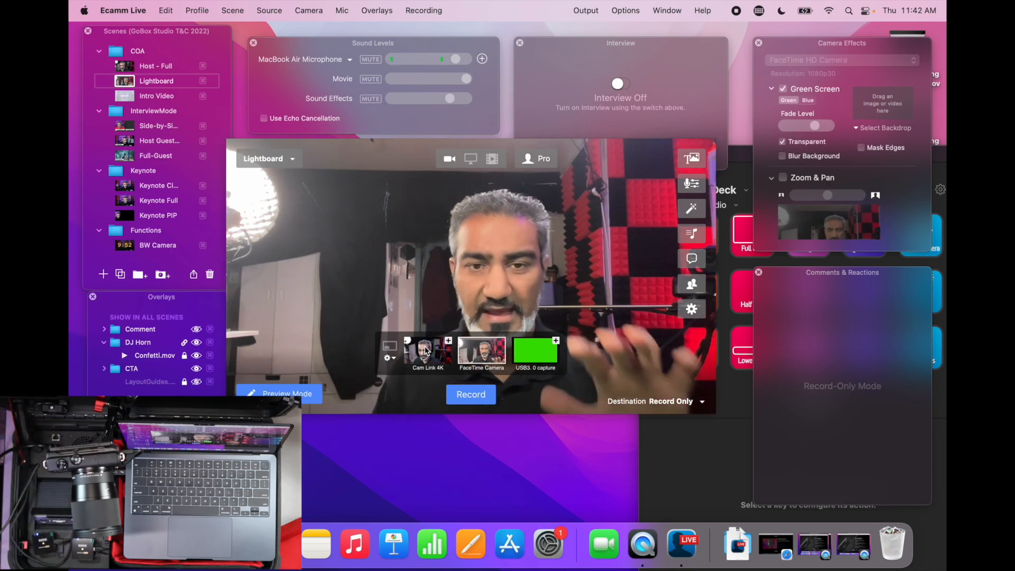
click(426, 351)
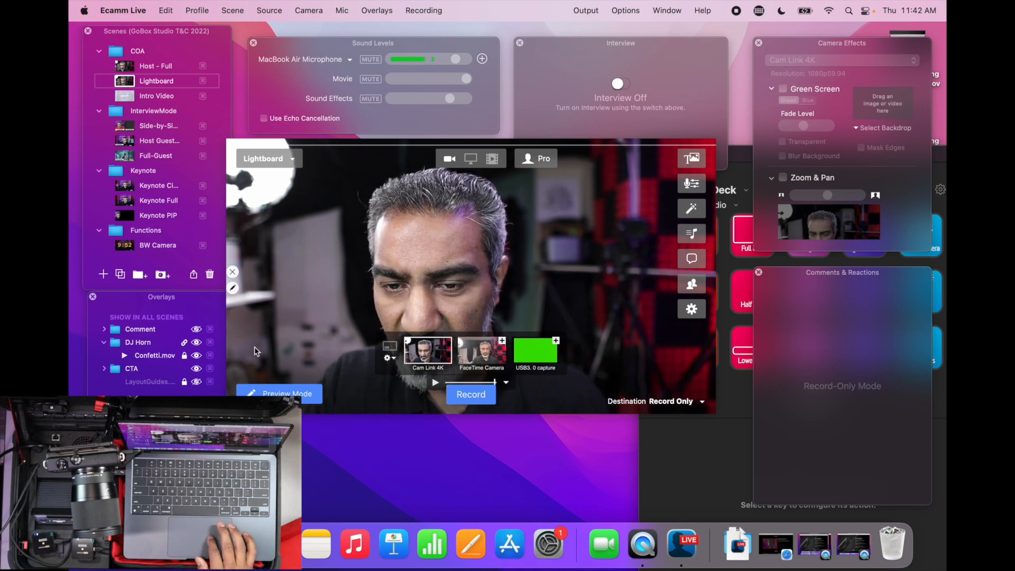
scroll(158, 349, down, 1)
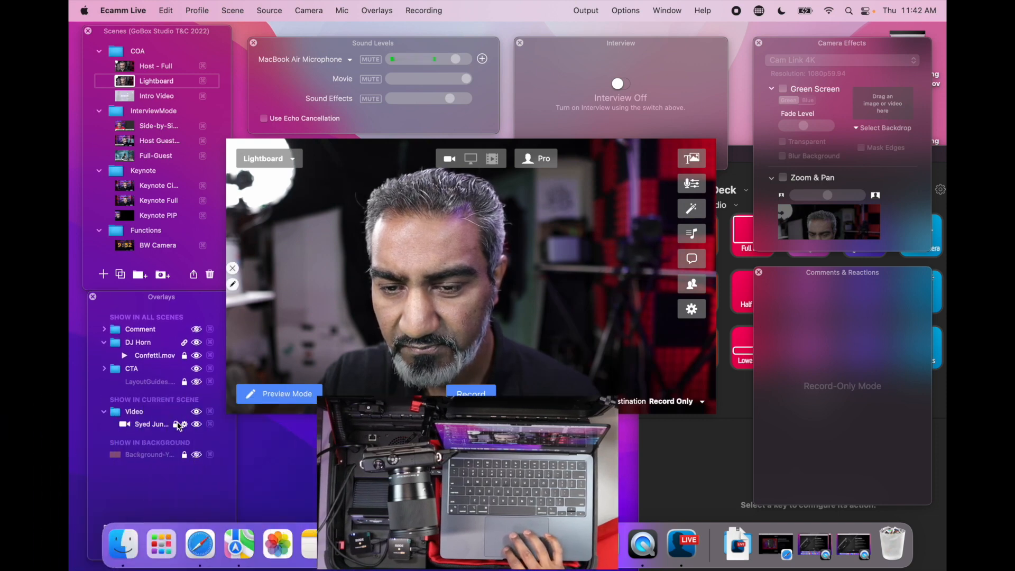
click(185, 425)
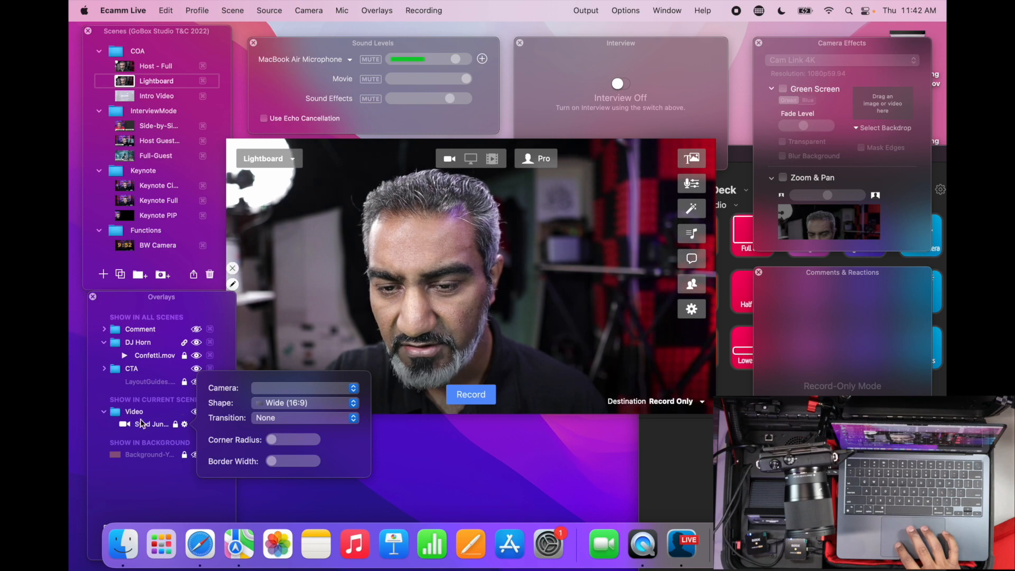
click(262, 390)
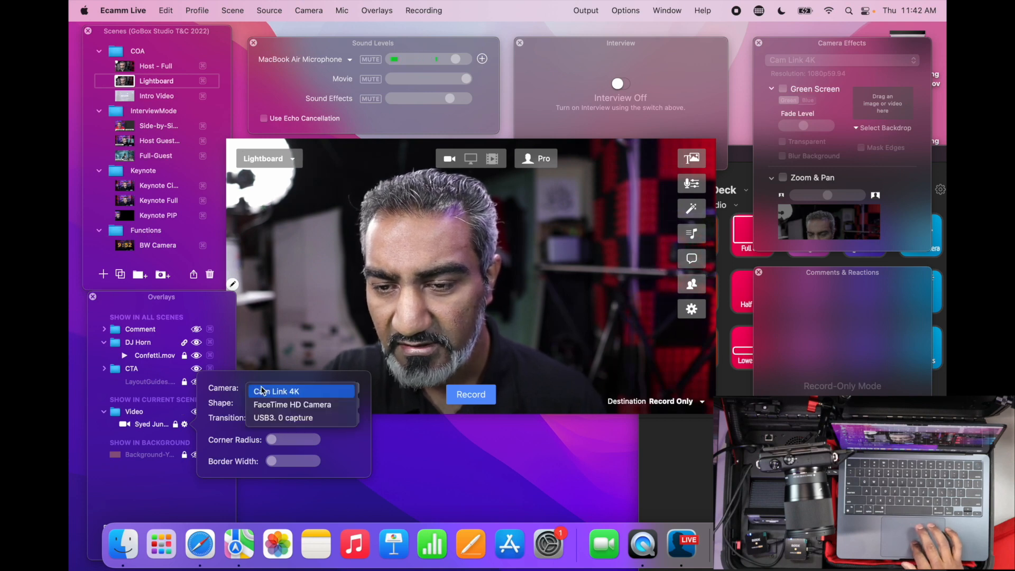
click(270, 417)
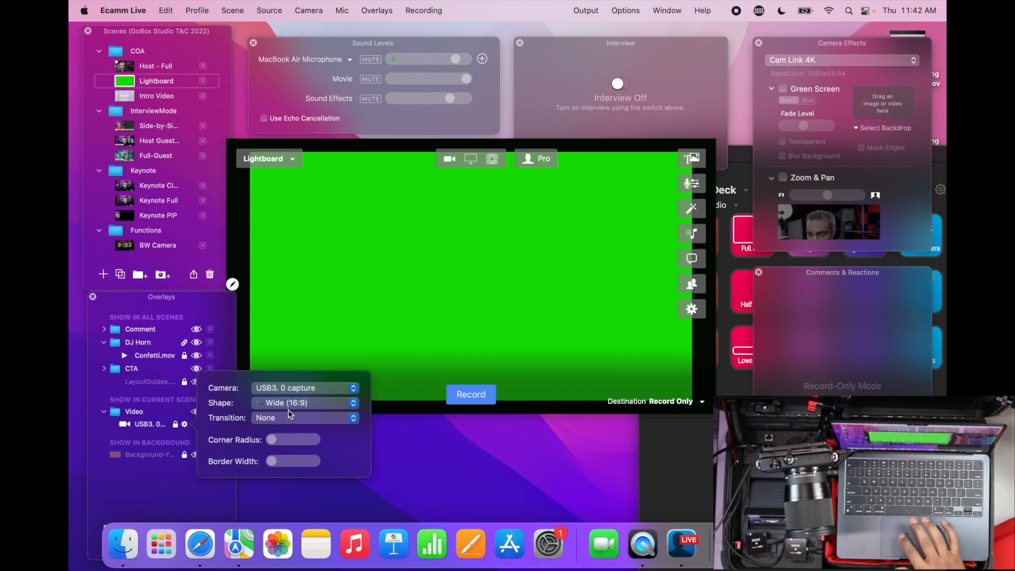
Enable the Green Screen effect for the USB3. 0 capture camera, with Green as the key colour and Transparent on
mouse_move(450, 350)
click(541, 303)
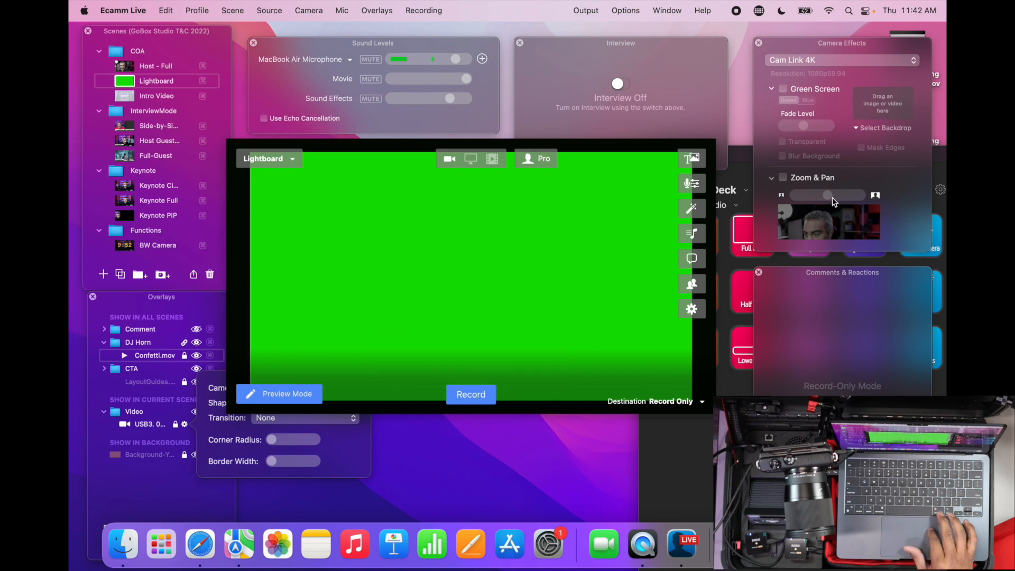
click(842, 63)
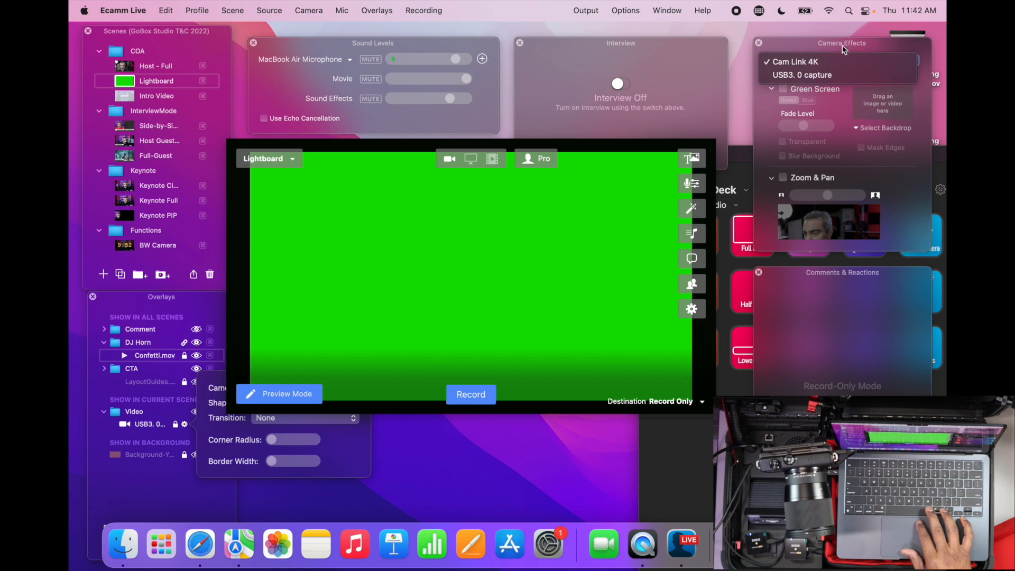
click(817, 75)
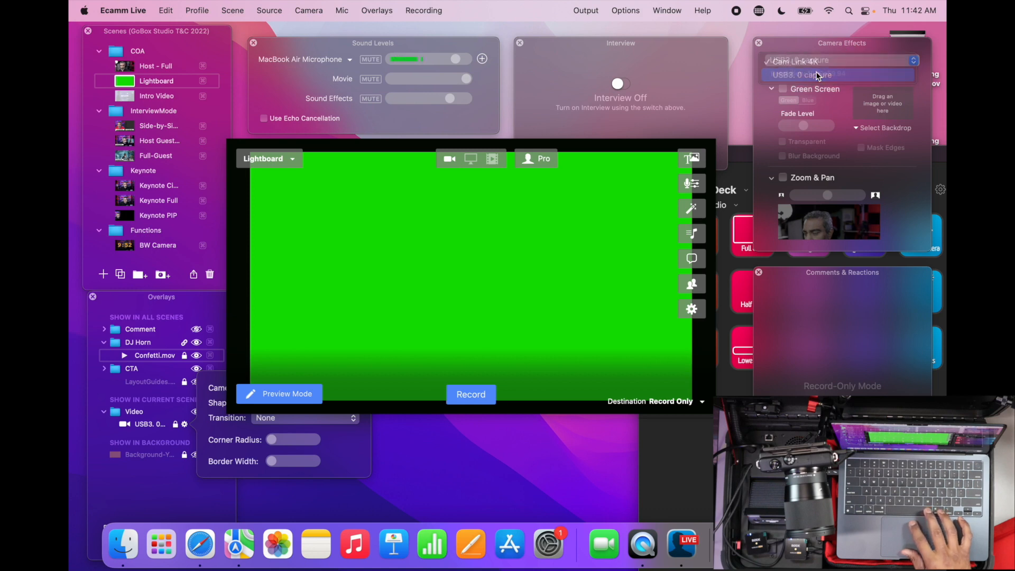
click(783, 89)
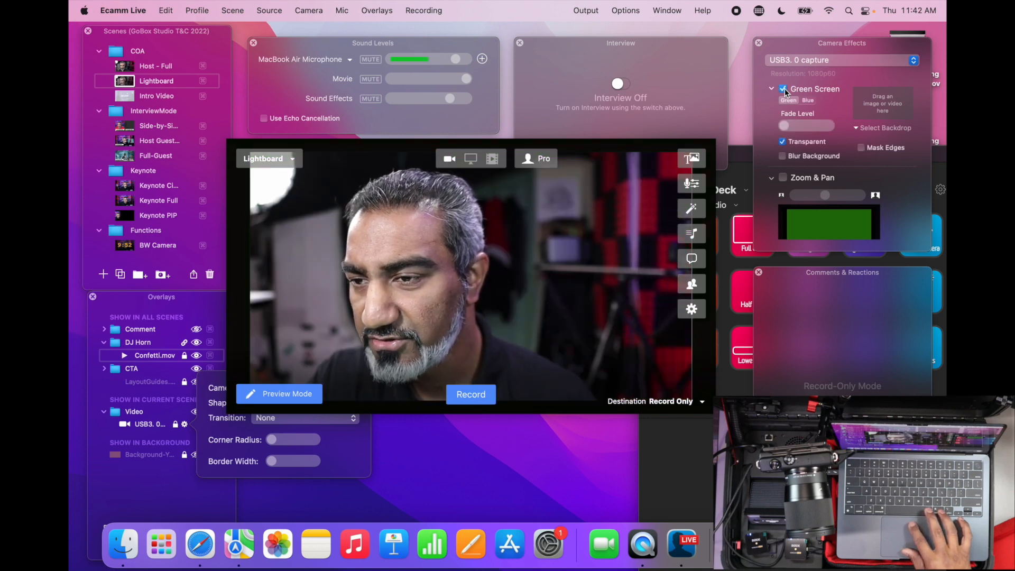
click(783, 89)
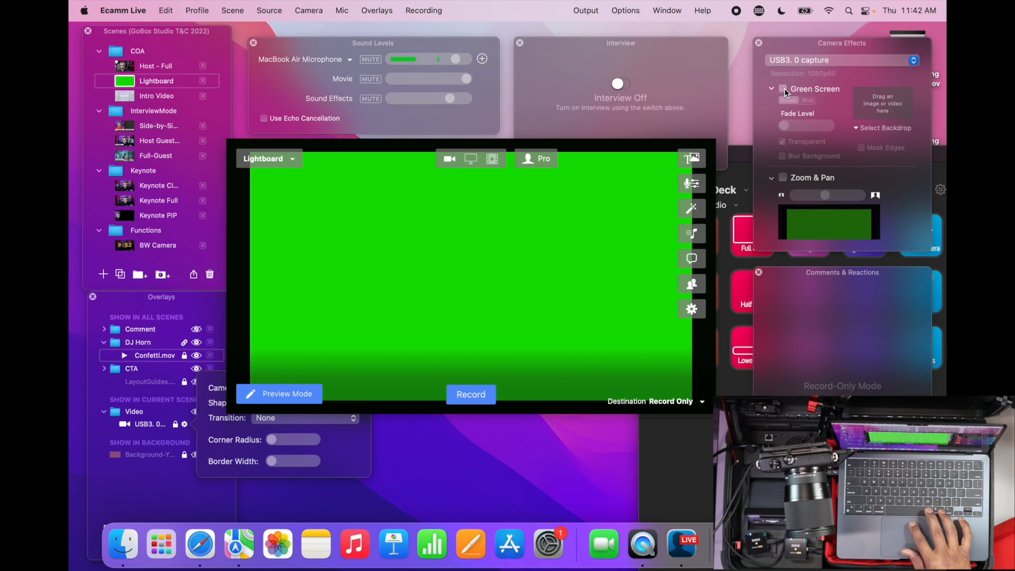
click(784, 89)
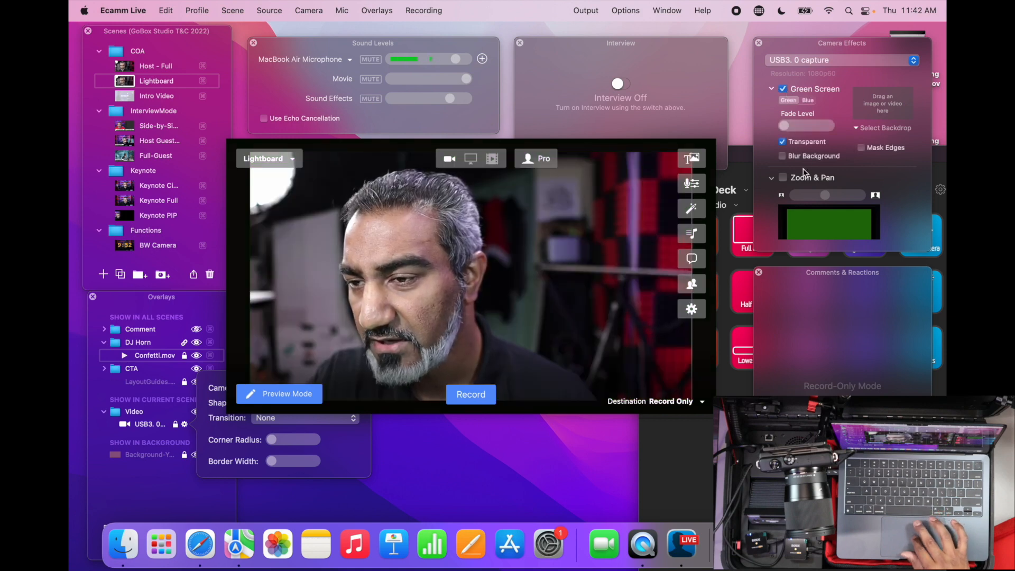
scroll(803, 172, down, 3)
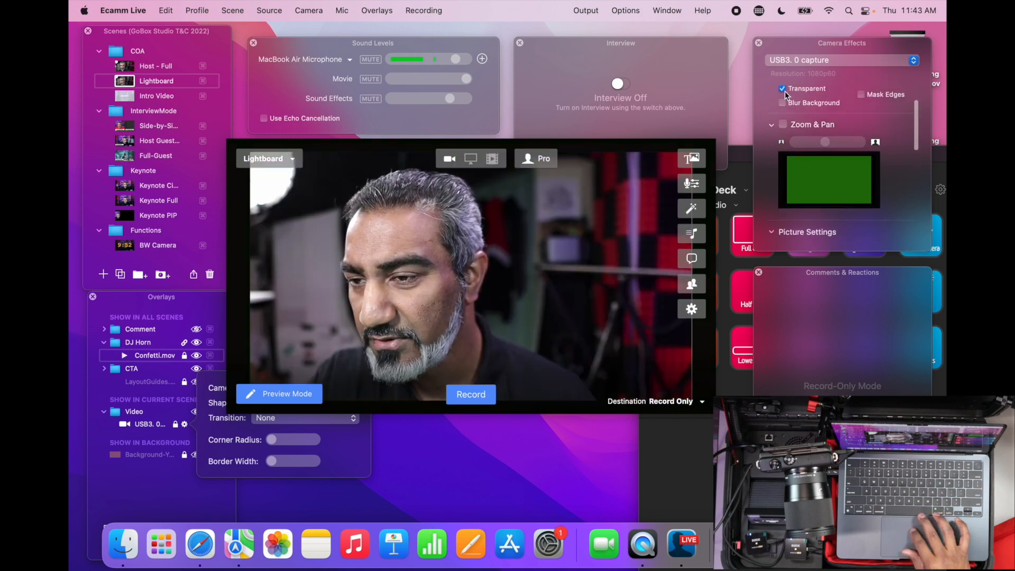
click(783, 89)
click(783, 90)
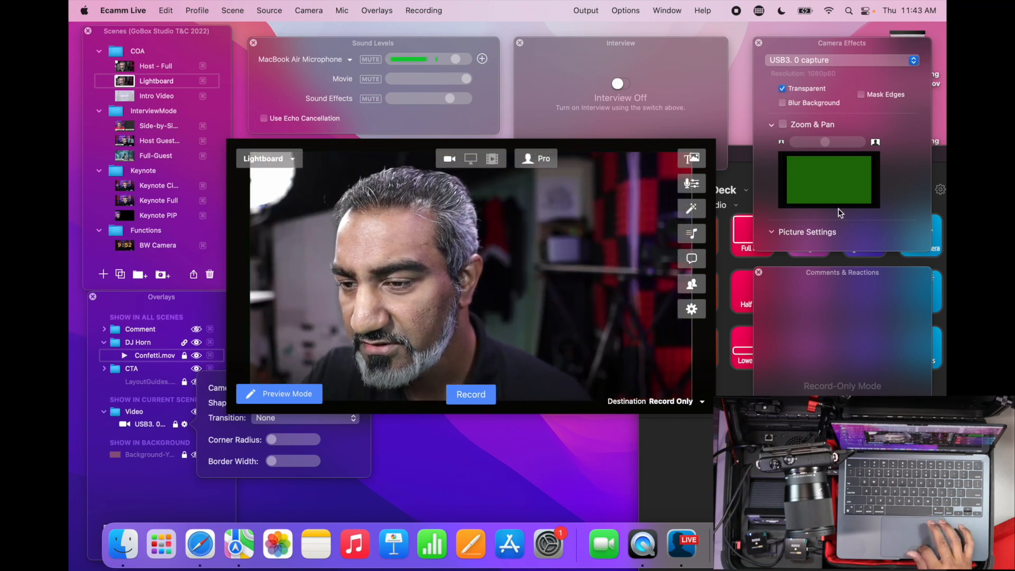
Enable Zoom & Pan for the USB3. 0 capture camera and zoom in to crop out the feed's borders
click(784, 125)
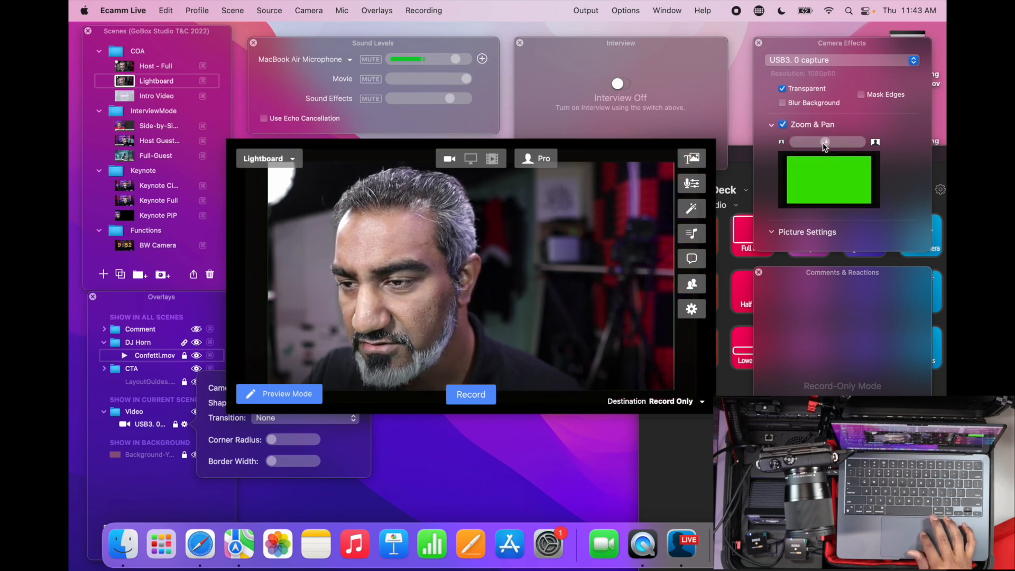
drag(823, 143, 832, 142)
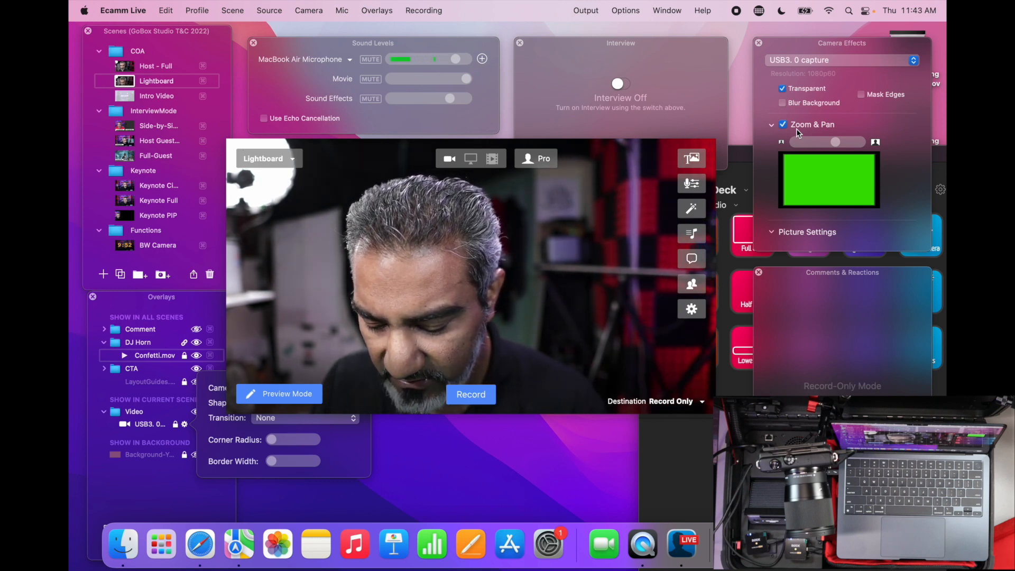
drag(835, 142, 847, 145)
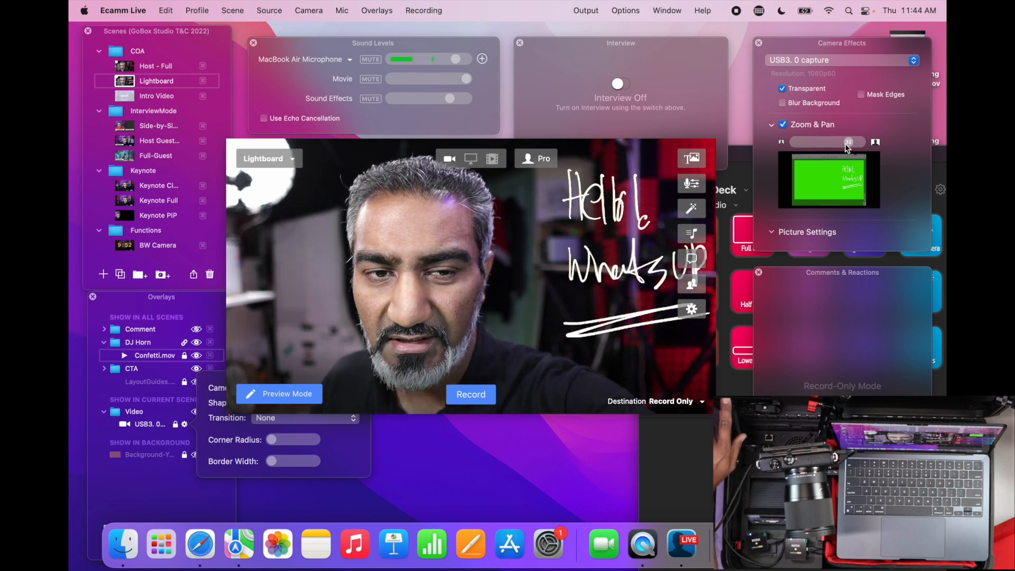
For the Intro Video scene, relink the missing video to GoBoxStudio-Intro.mp4 in the Video folder inside Downloads
key(super+3)
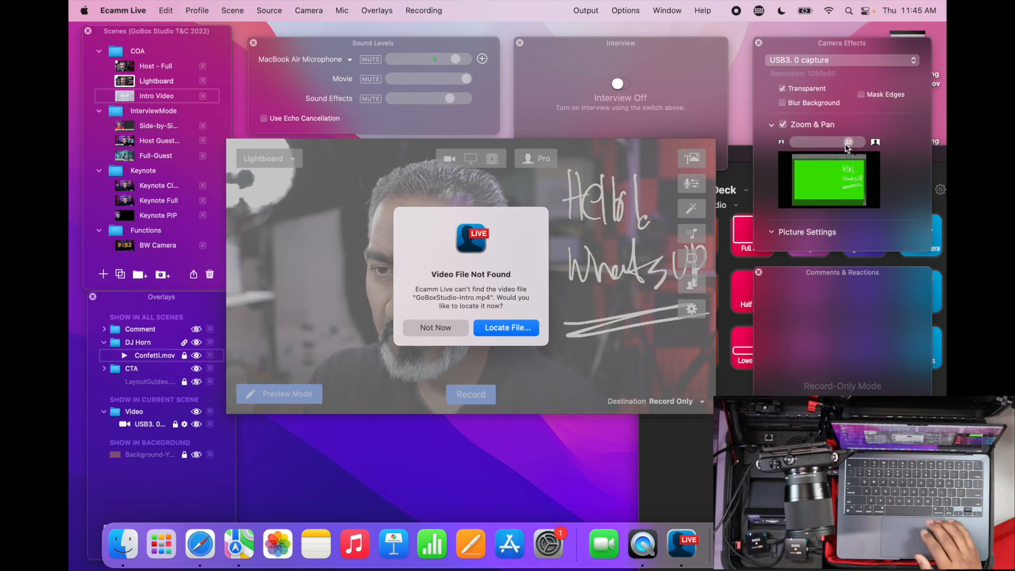
click(507, 326)
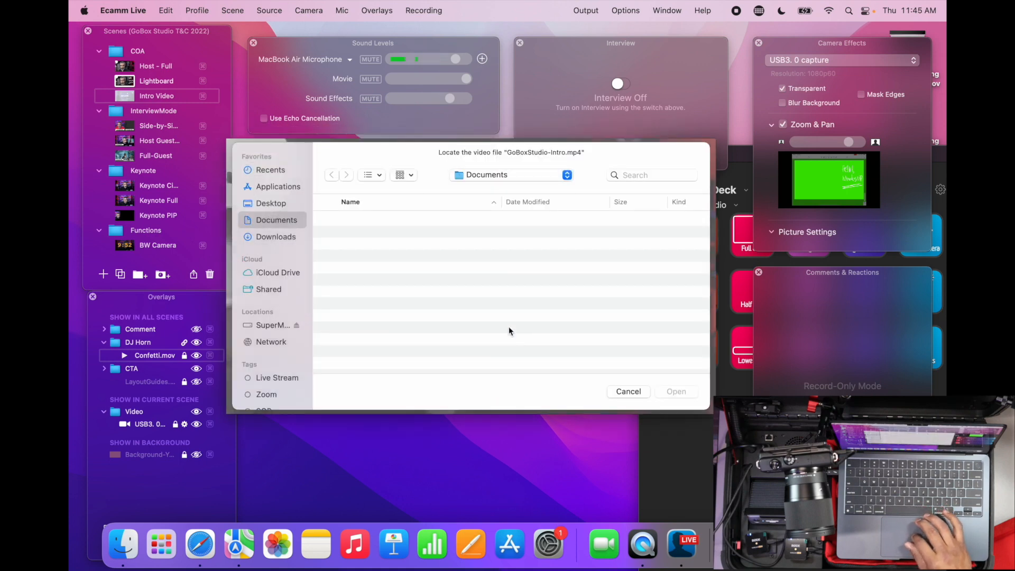
click(508, 171)
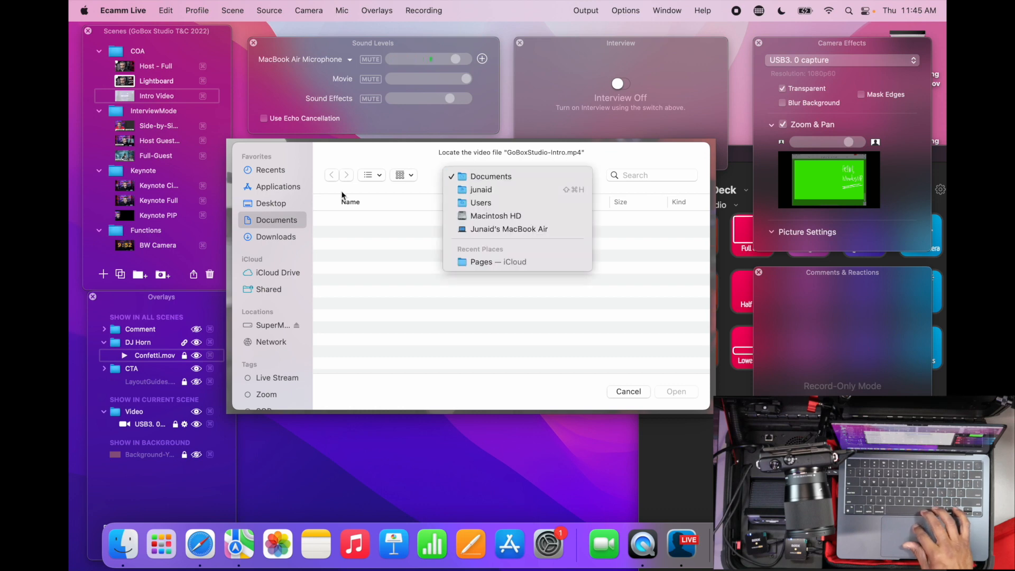
click(268, 235)
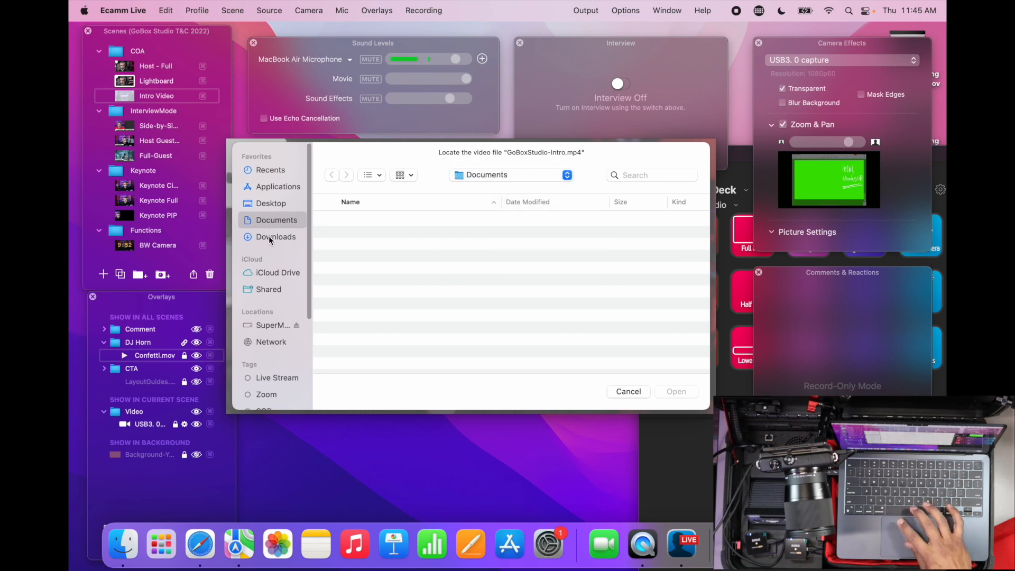
click(268, 236)
double_click(333, 232)
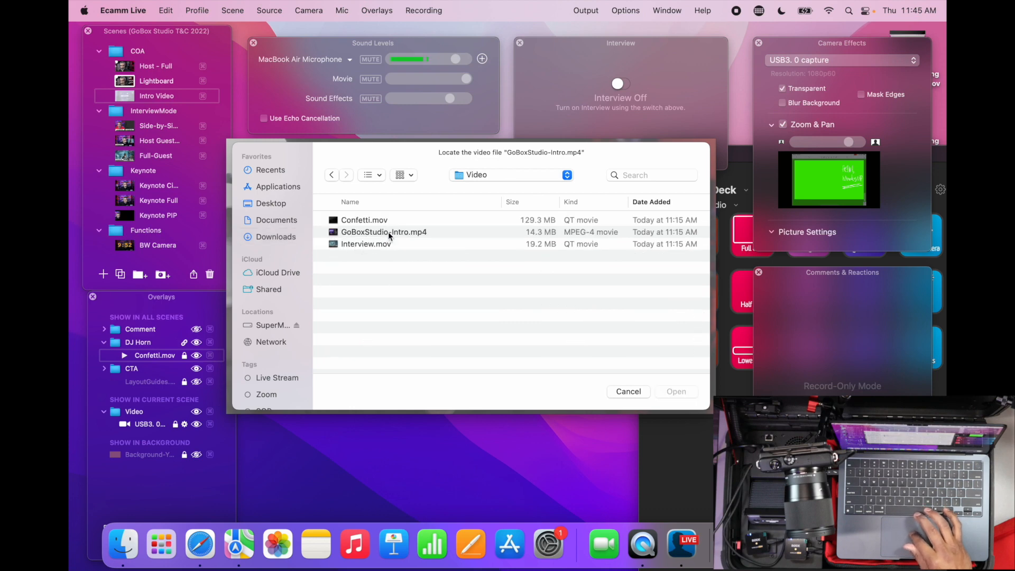
click(389, 232)
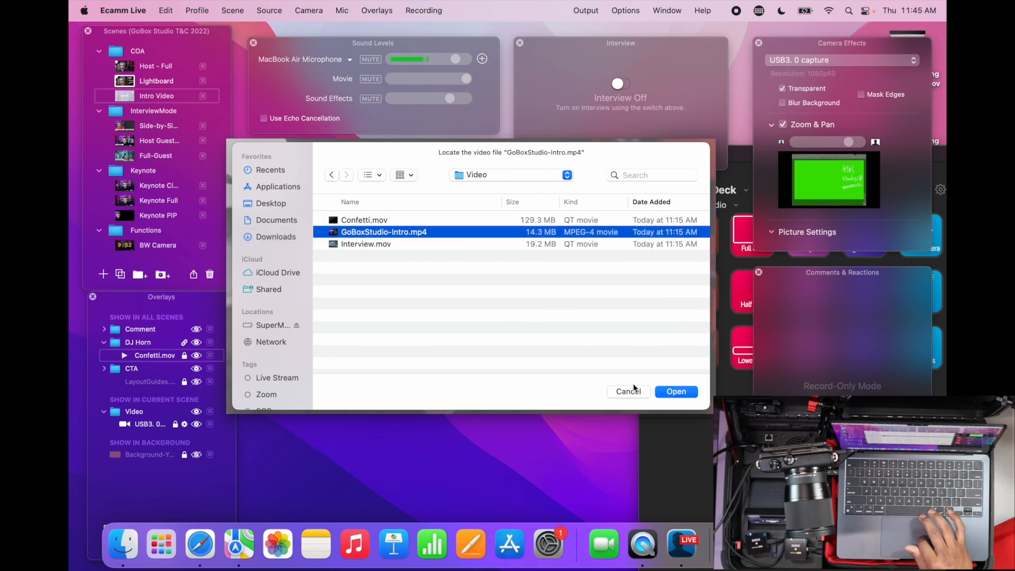
click(668, 391)
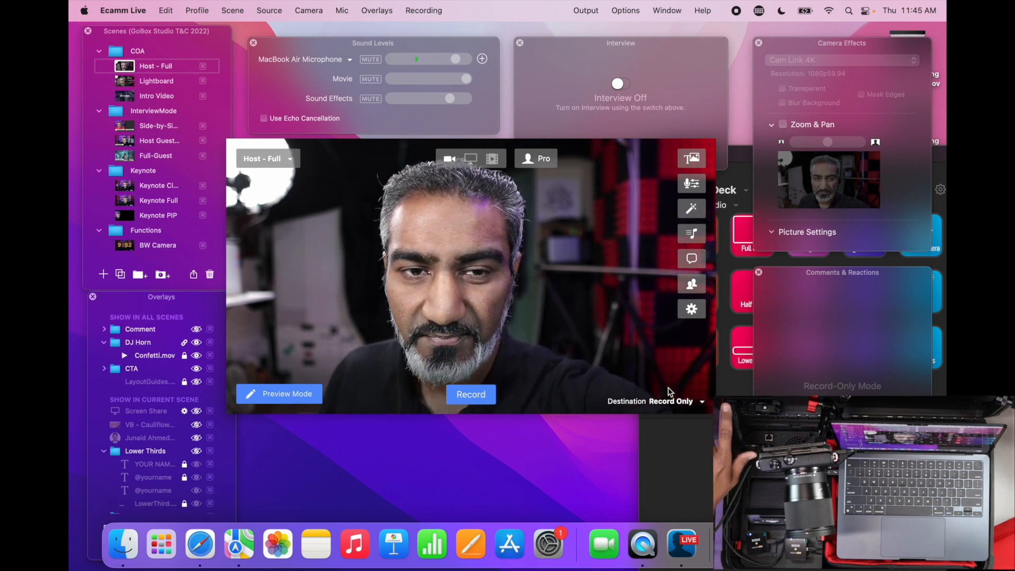
In the Side-by-Side-Guest scene, set the host-side camera overlay's camera to Cam Link 4K
key(super+4)
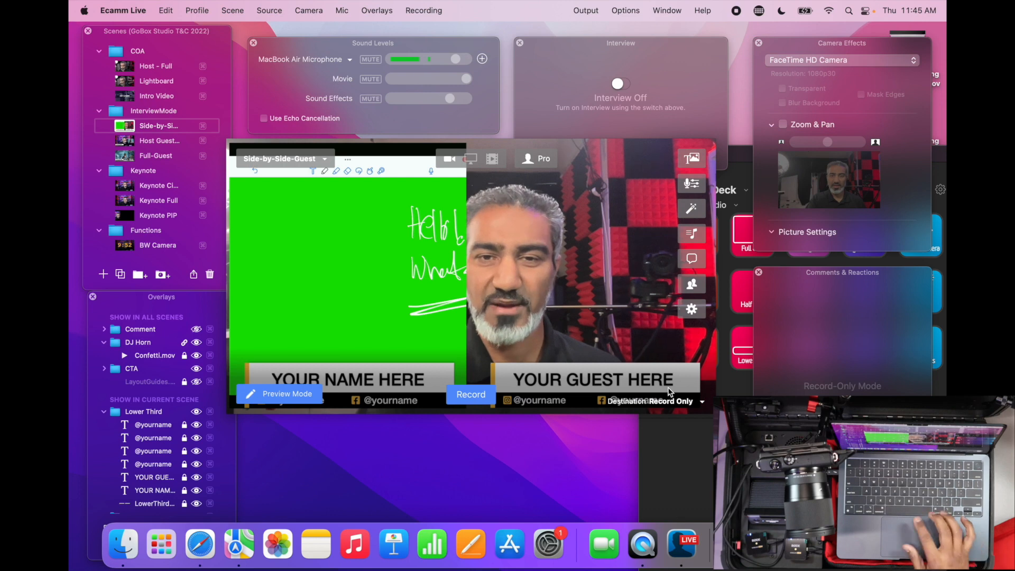
click(582, 274)
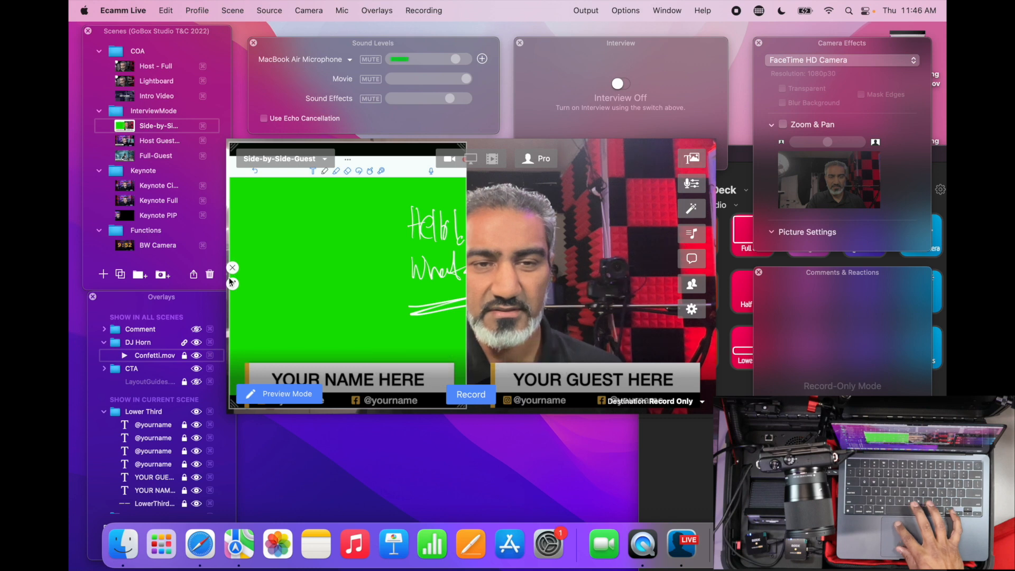
click(232, 284)
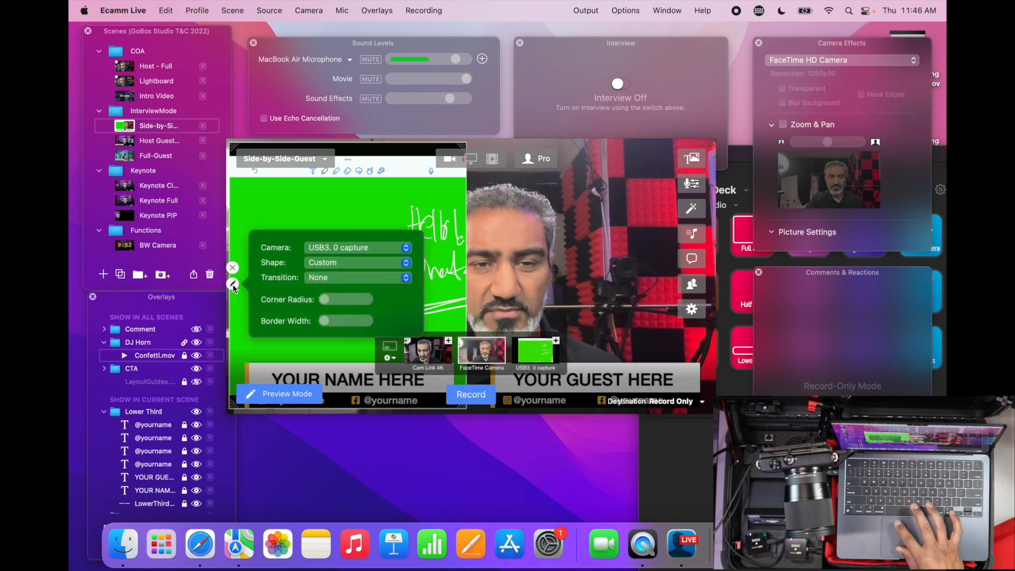
click(352, 248)
click(352, 223)
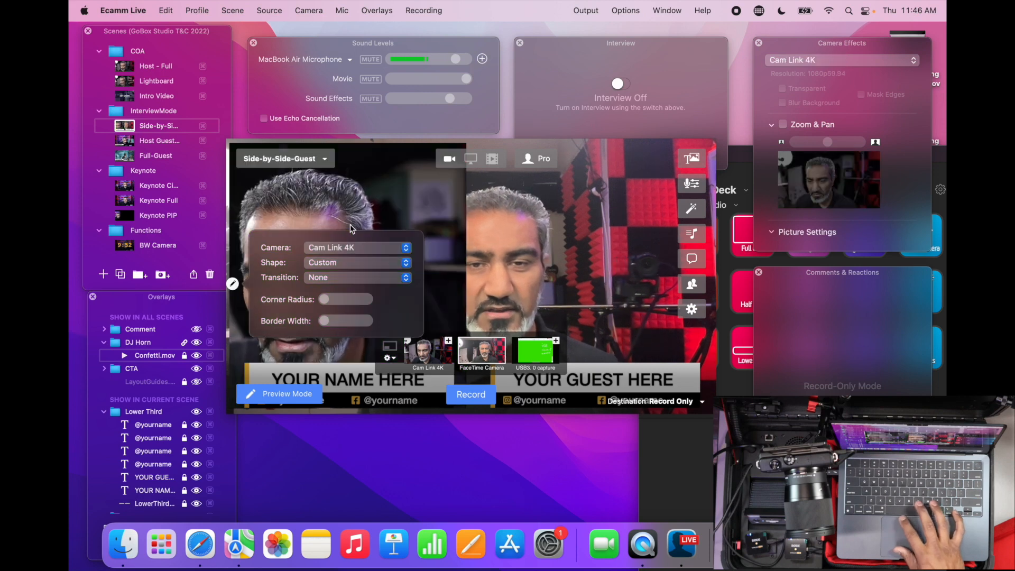
scroll(156, 421, down, 3)
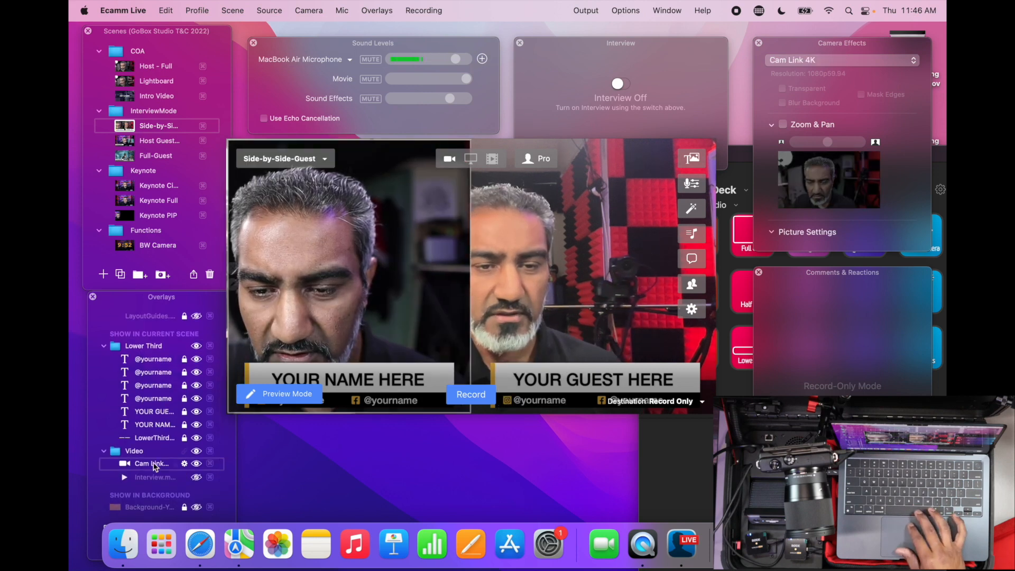
In the Side-by-Side-Guest scene, unhide the Interview.mov overlay and set the scene's source to Blank
click(196, 478)
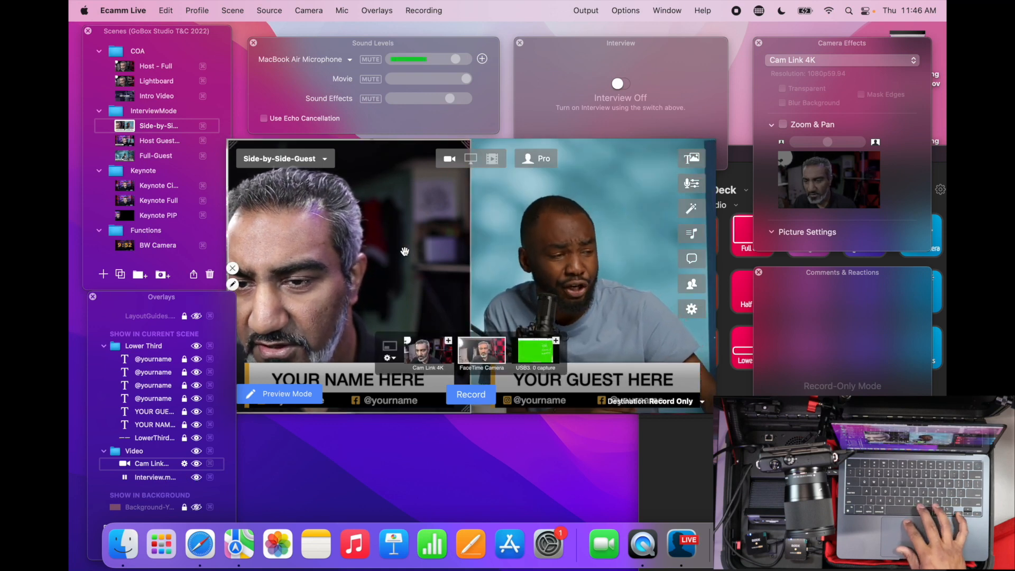
drag(406, 255, 405, 249)
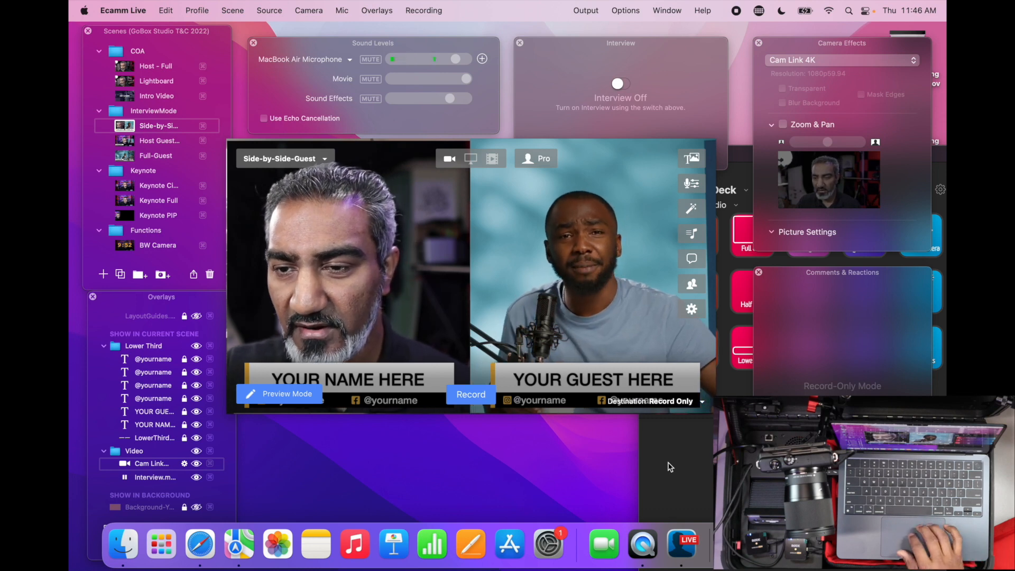
click(236, 12)
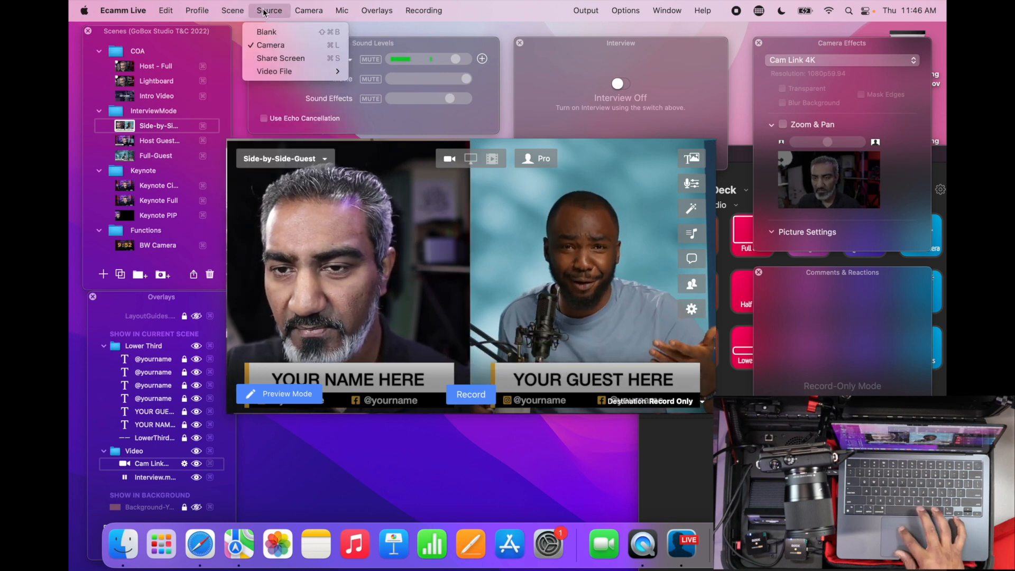
click(269, 33)
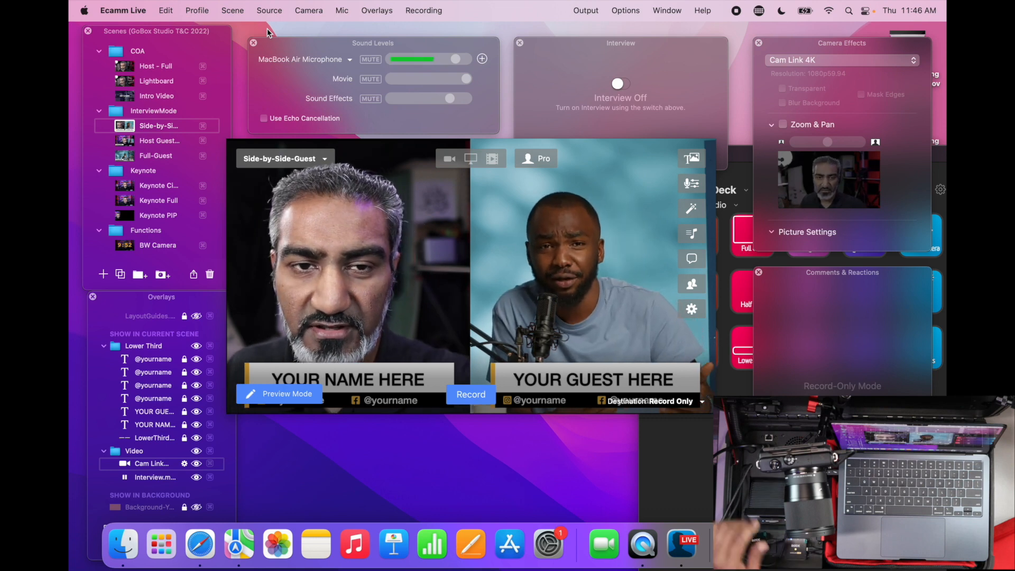
In the Host Guest small scene, set the host camera overlay's camera to Cam Link 4K
key(Down)
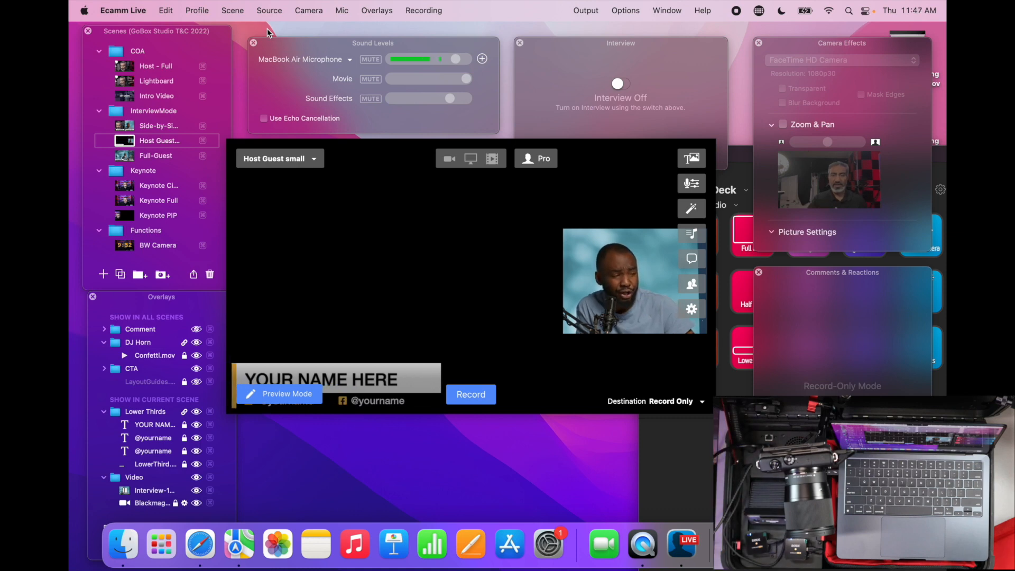
scroll(153, 487, down, 2)
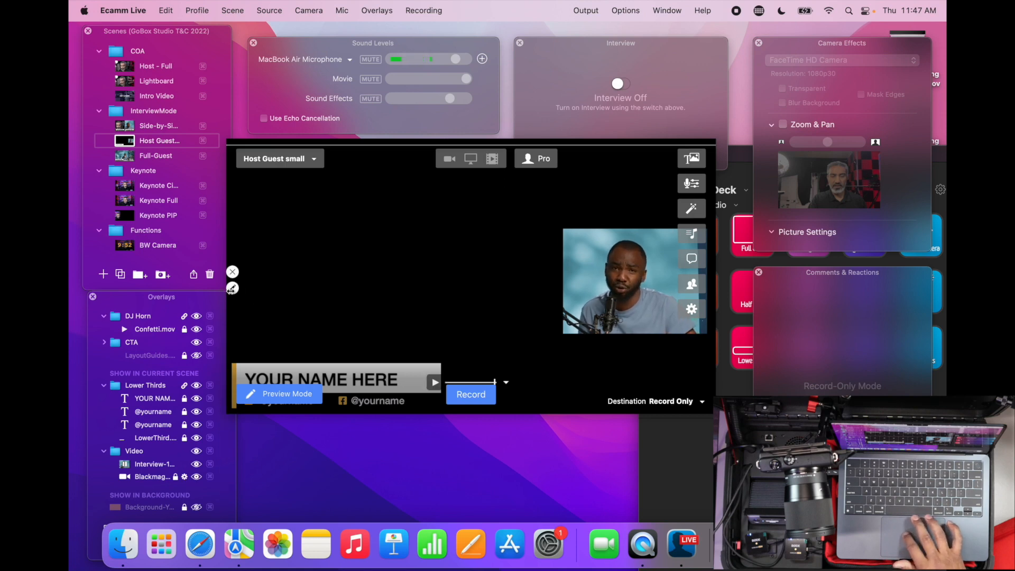
click(233, 288)
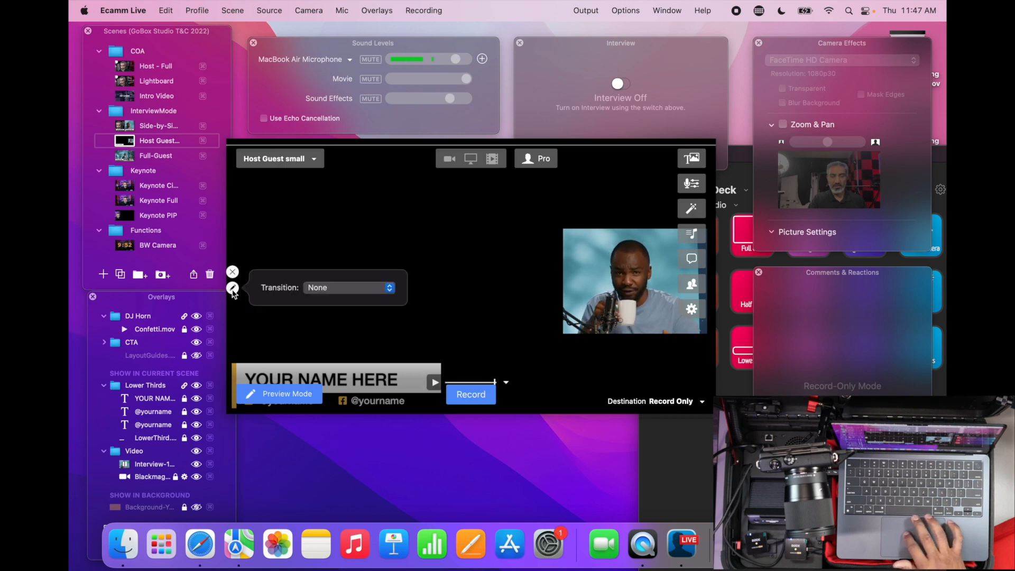
click(185, 477)
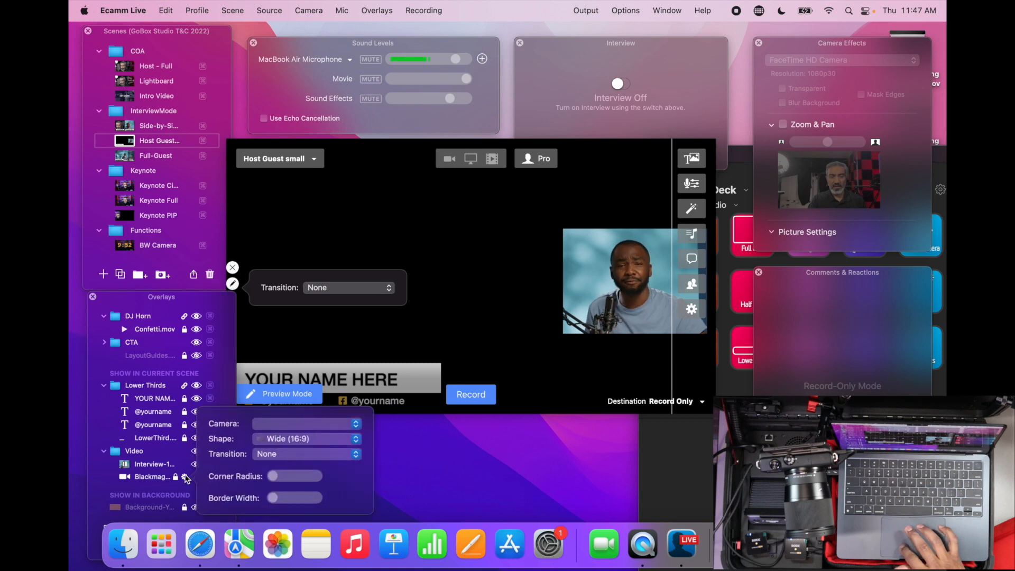
click(270, 424)
click(271, 428)
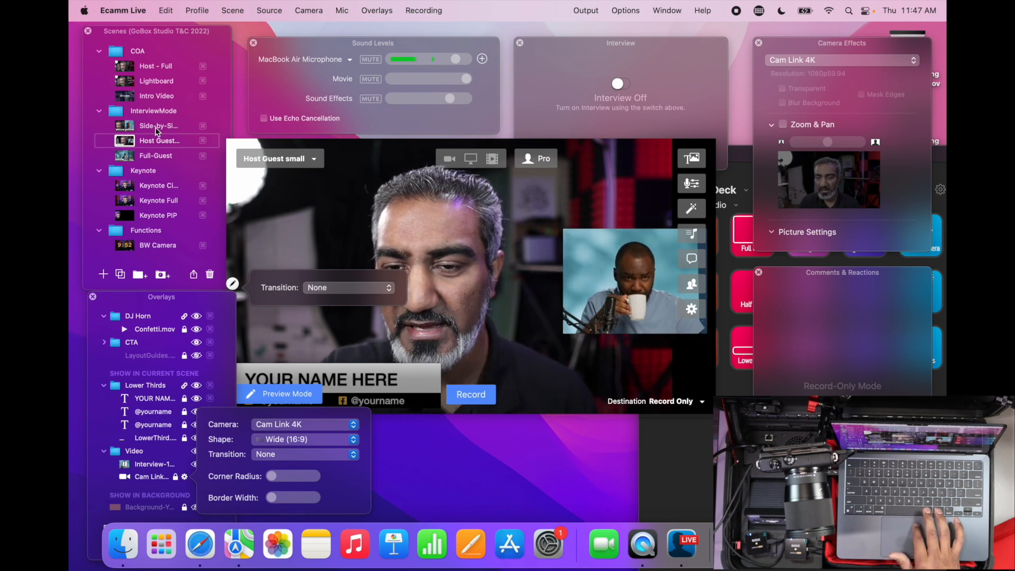
For the Full-Guest scene, relink the missing Interview-1080.mov to Interview.mov in the Video folder
click(124, 156)
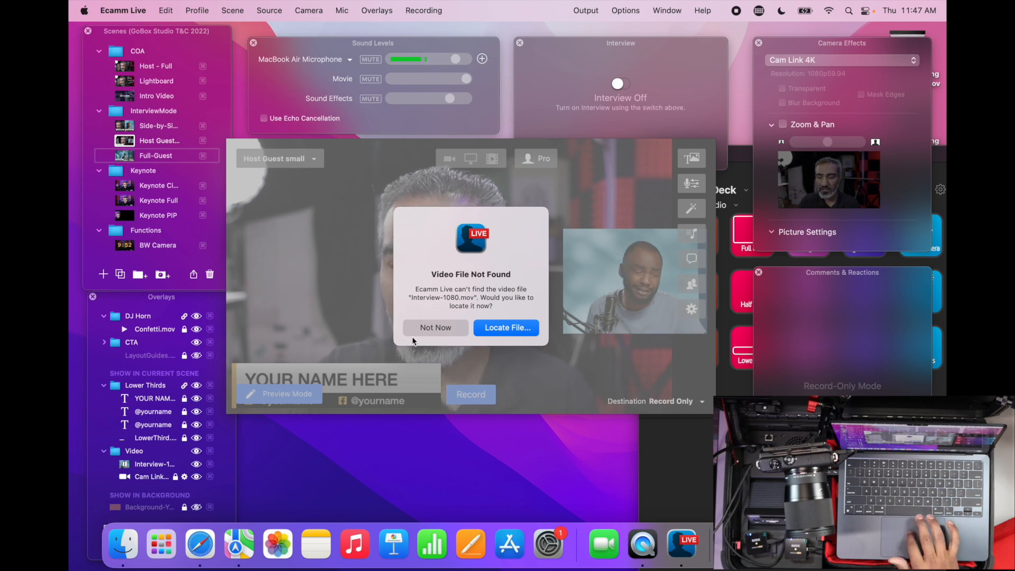
click(511, 328)
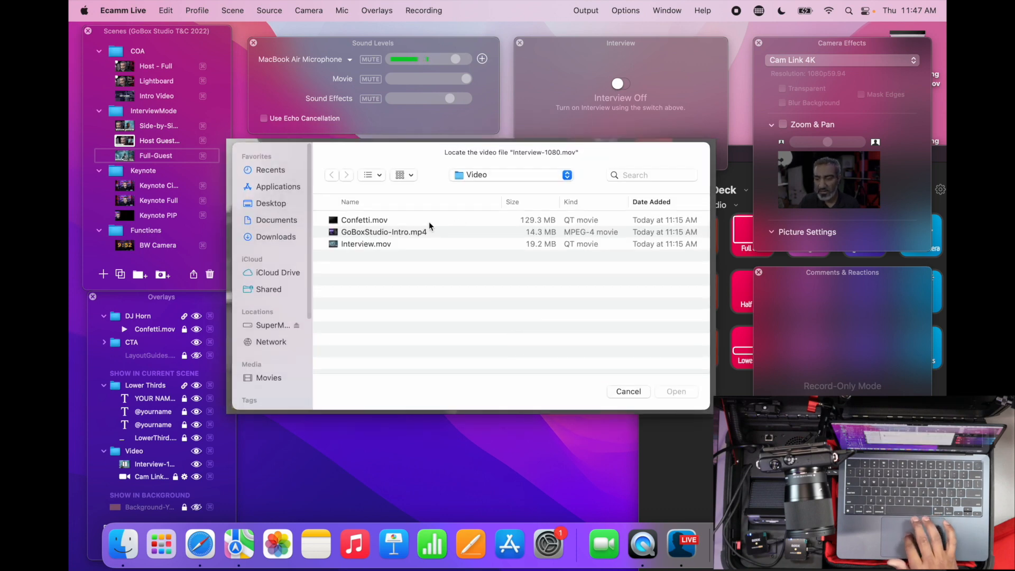
click(378, 244)
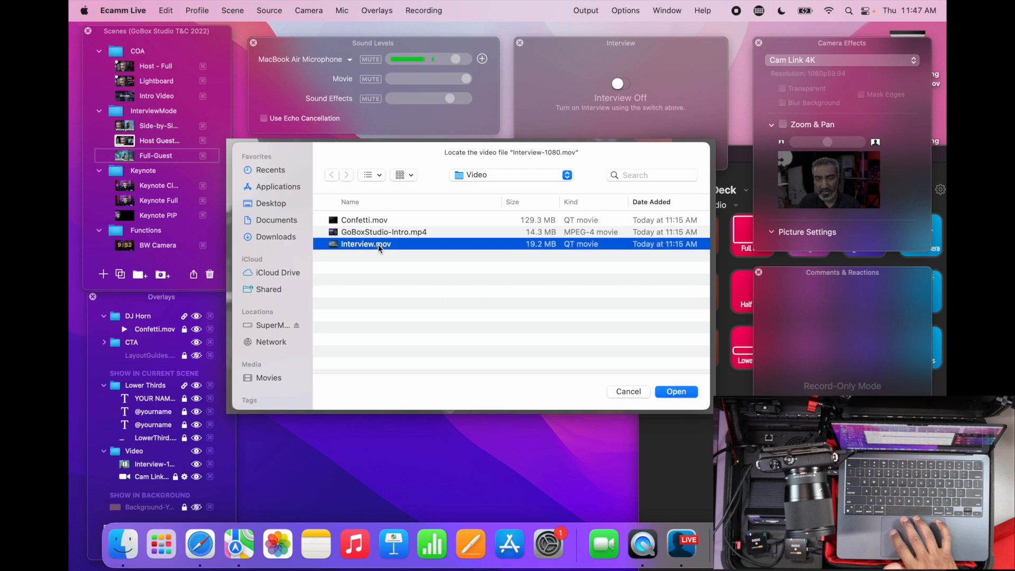
click(675, 391)
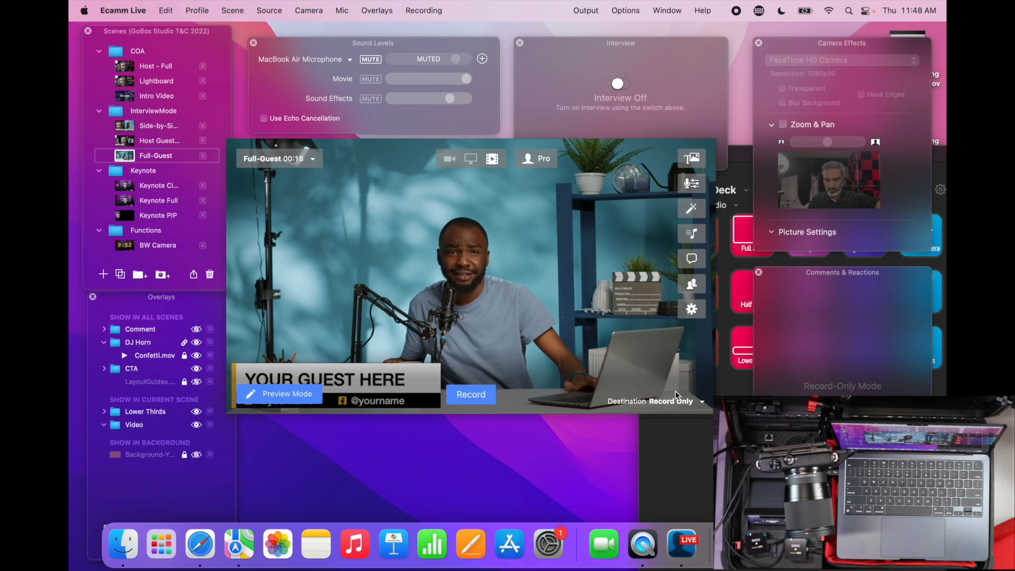
In the Keynote Circle scene, set the circular camera overlay's camera to Cam Link 4K
key(alt+super+Down)
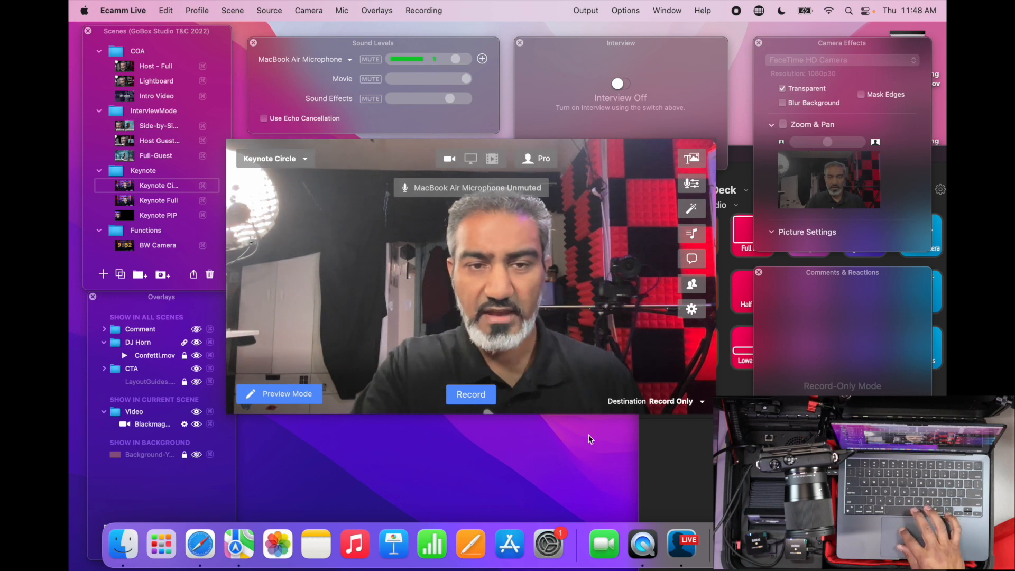
mouse_move(267, 268)
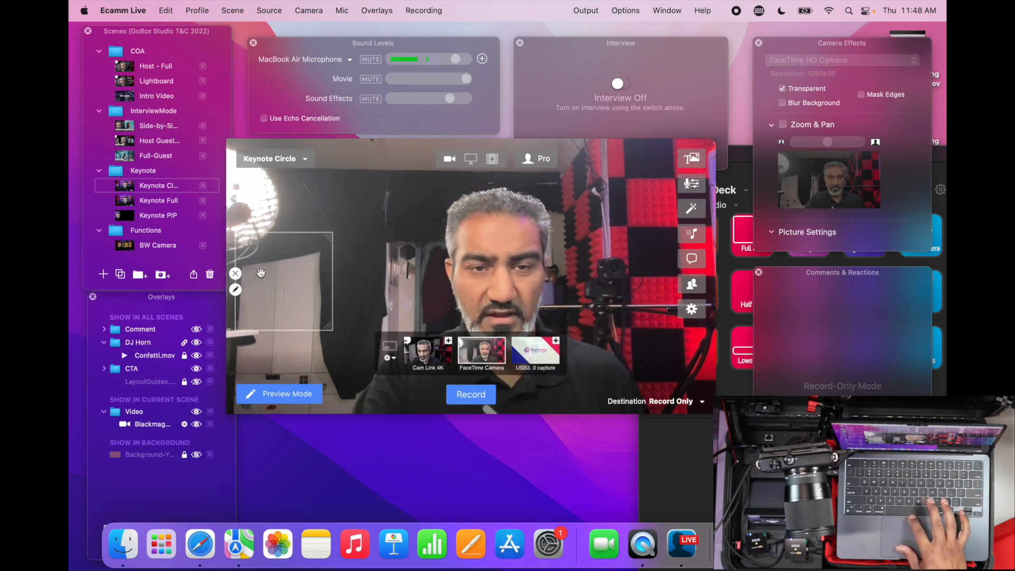
click(235, 290)
click(330, 256)
click(330, 256)
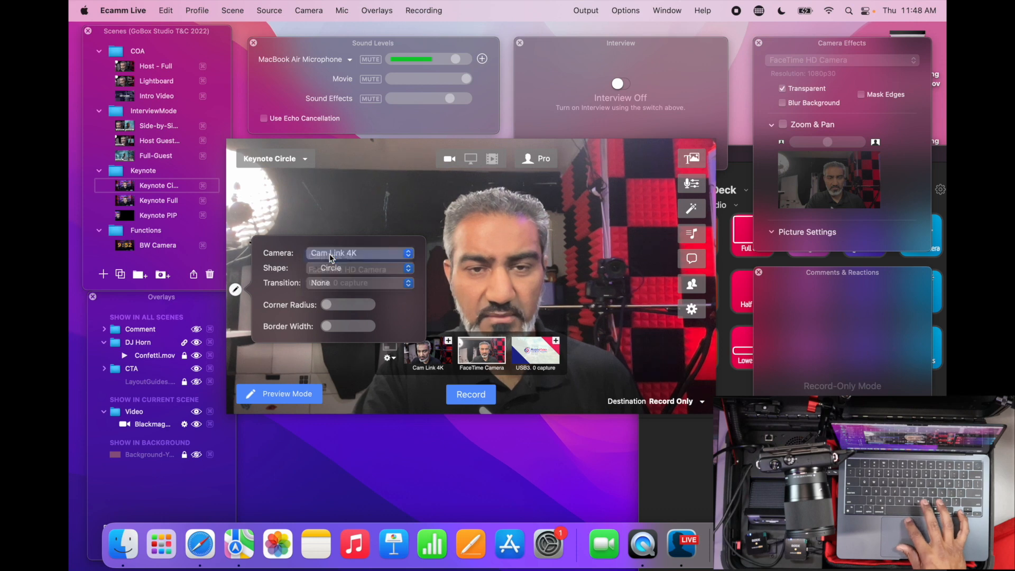
click(402, 225)
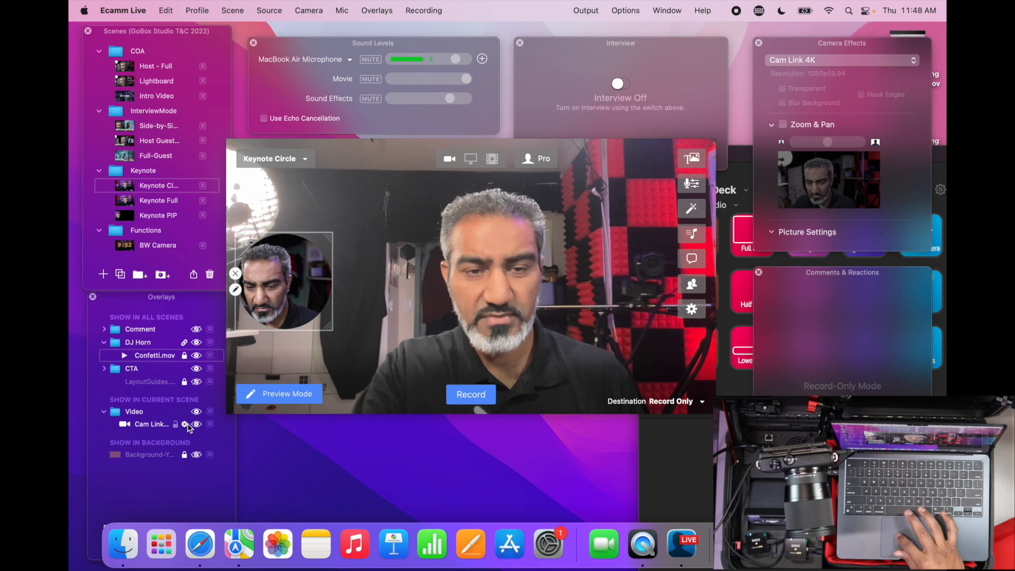
Set the Keynote Circle scene's main camera to USB3. 0 capture and move the circular camera overlay down to the lower corner of the slide
click(535, 353)
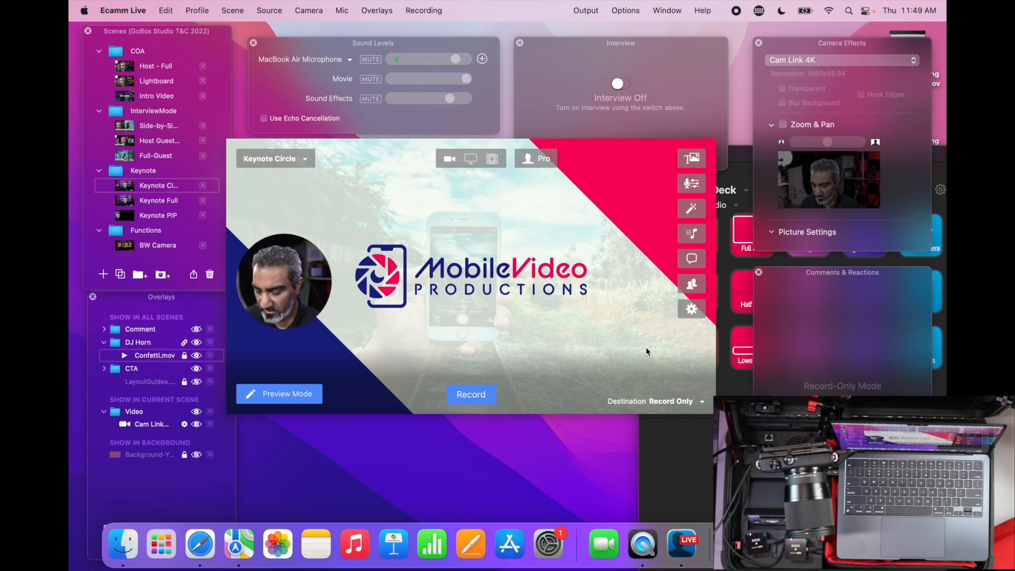
key(Right)
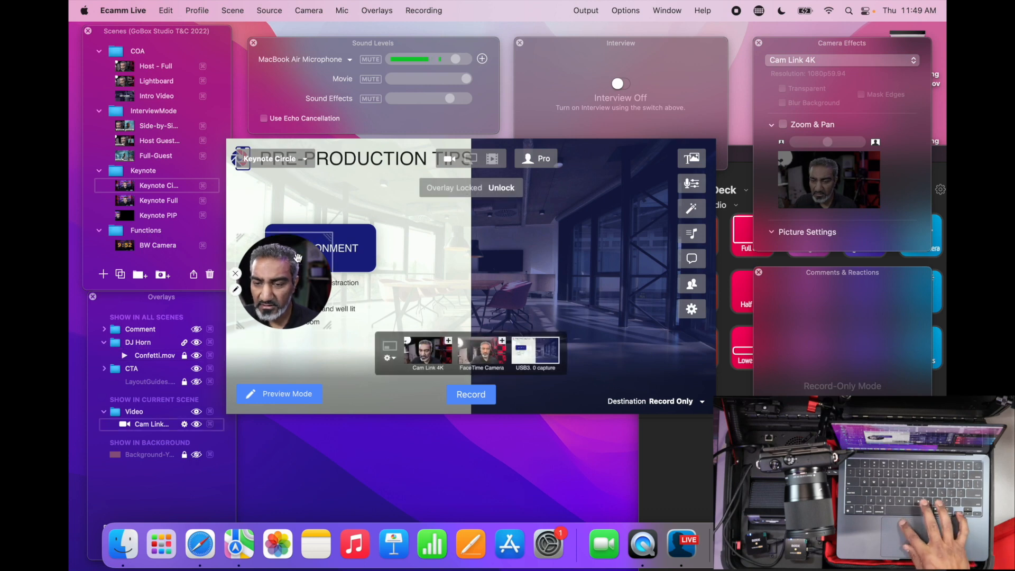
click(298, 302)
mouse_move(299, 302)
mouse_down()
mouse_move(301, 235)
mouse_move(304, 317)
mouse_move(295, 316)
mouse_move(624, 285)
mouse_move(648, 311)
mouse_move(596, 293)
mouse_move(301, 316)
mouse_up()
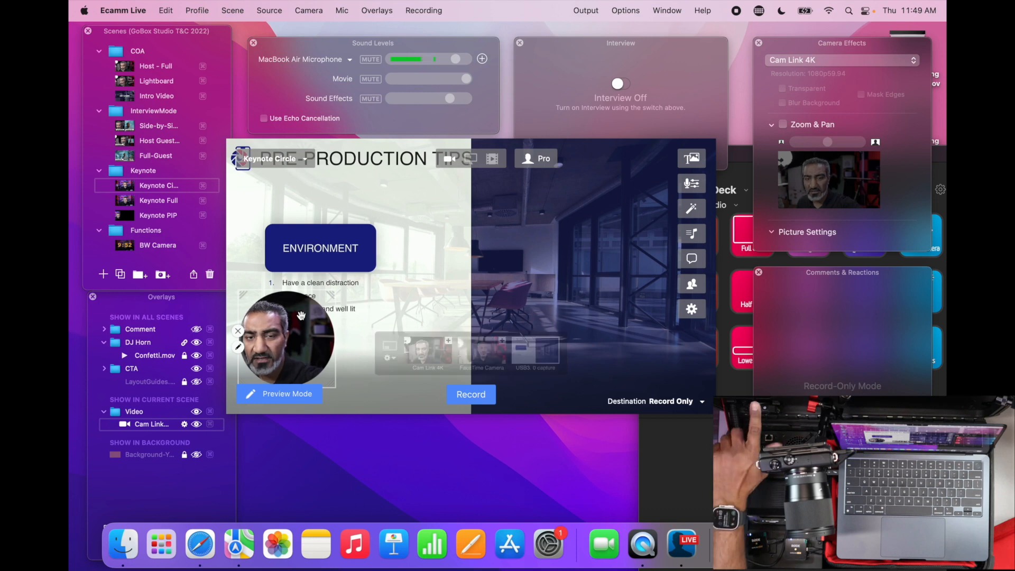
In the Keynote Full scene, set the main camera to USB3. 0 capture
key(super+Down)
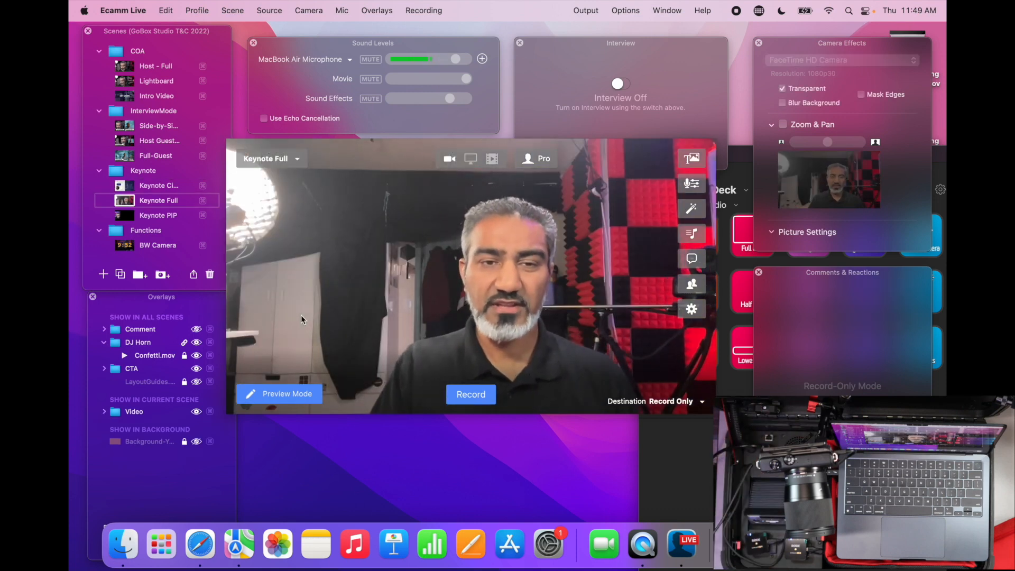
mouse_move(529, 358)
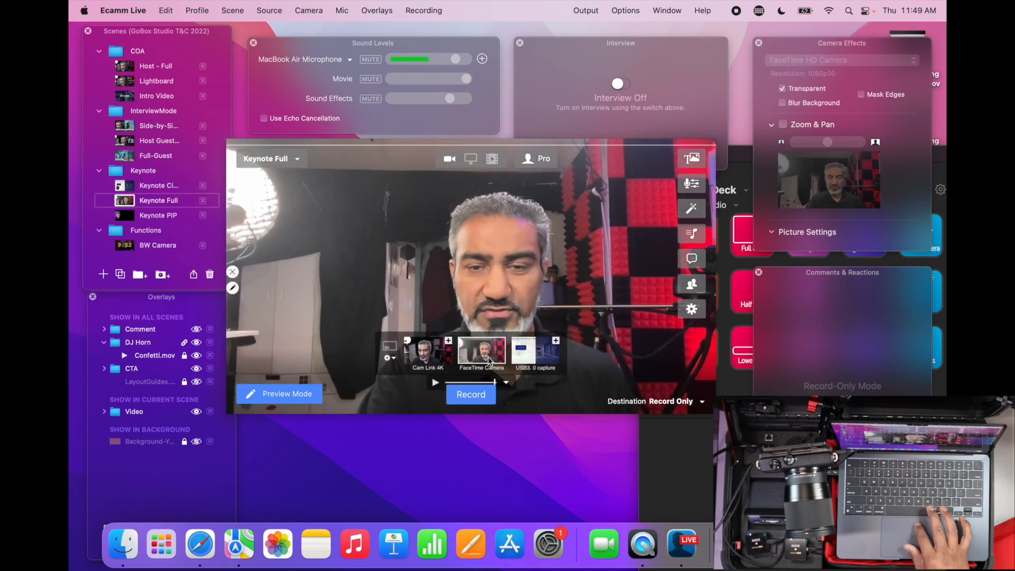
click(529, 358)
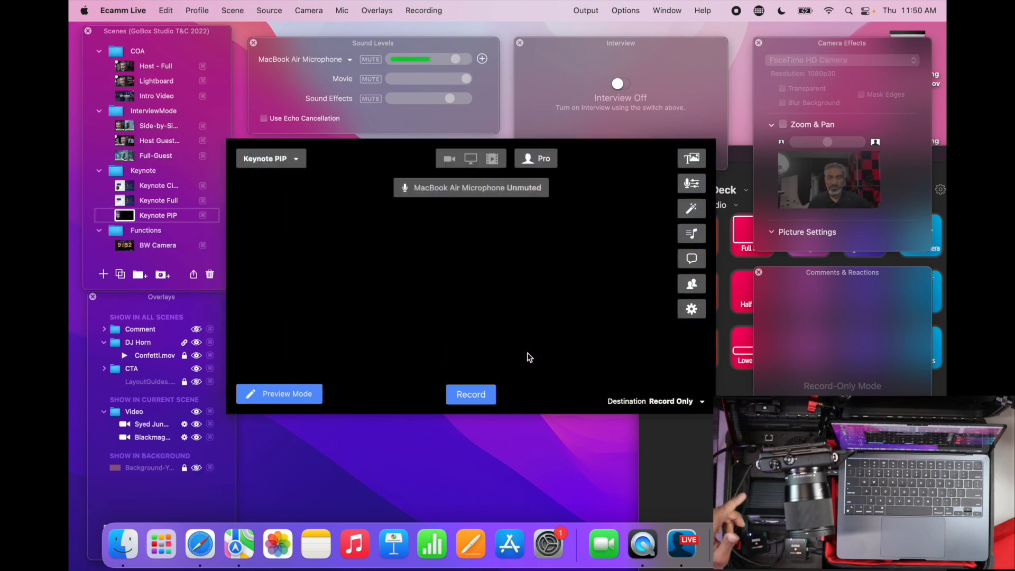
In the Keynote PIP scene, set the wide (16:9) overlay's camera to USB3. 0 capture
click(184, 423)
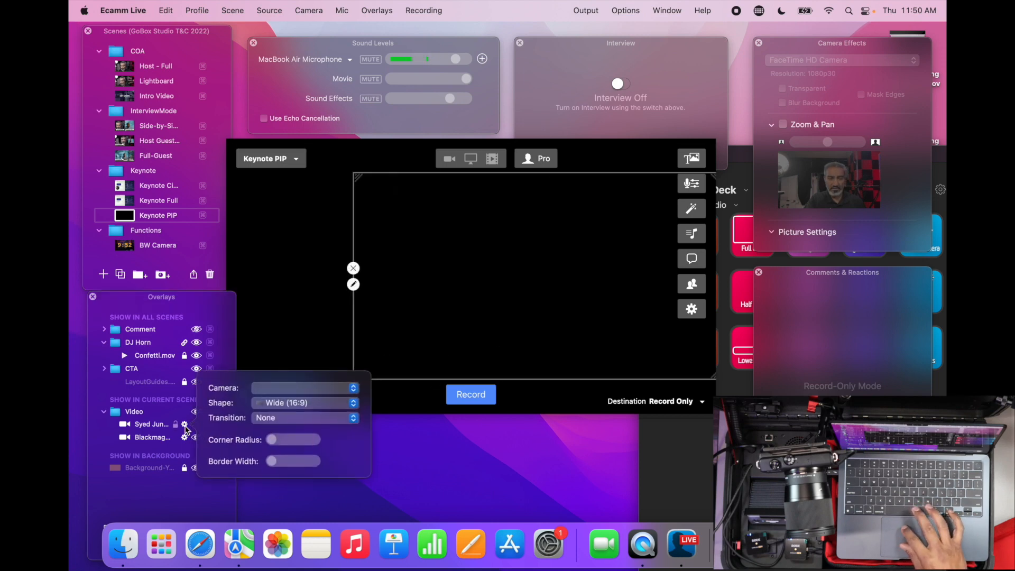
click(268, 391)
click(290, 391)
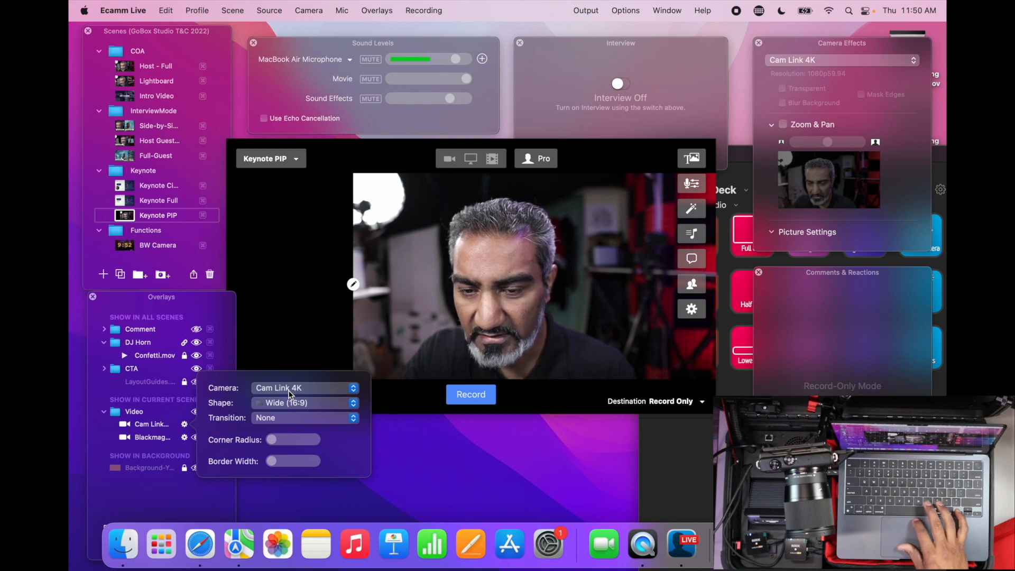
click(290, 391)
click(282, 417)
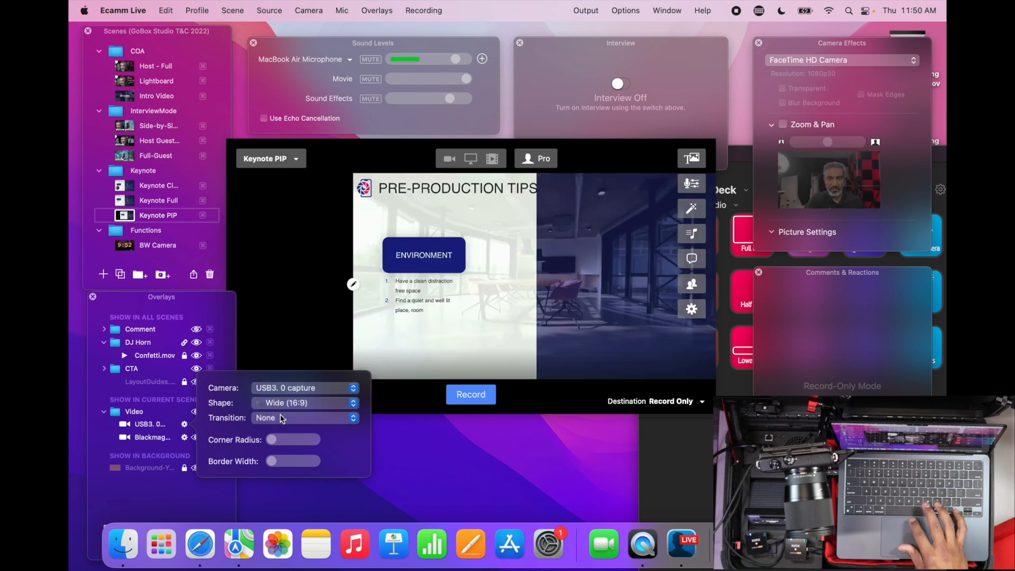
Set the Keynote PIP scene's tall (9:16) overlay's camera to Cam Link 4K
click(185, 437)
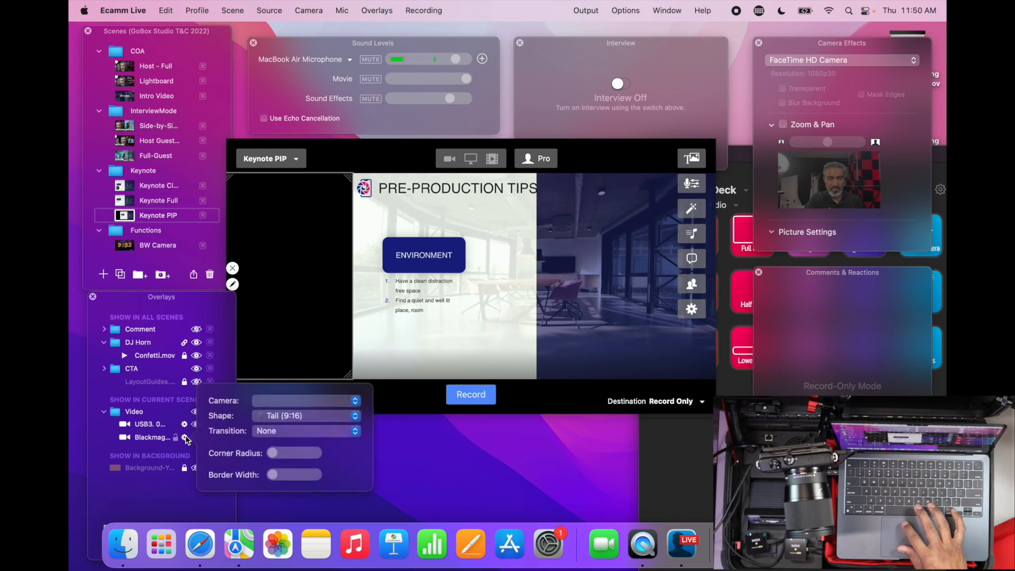
click(262, 400)
click(262, 401)
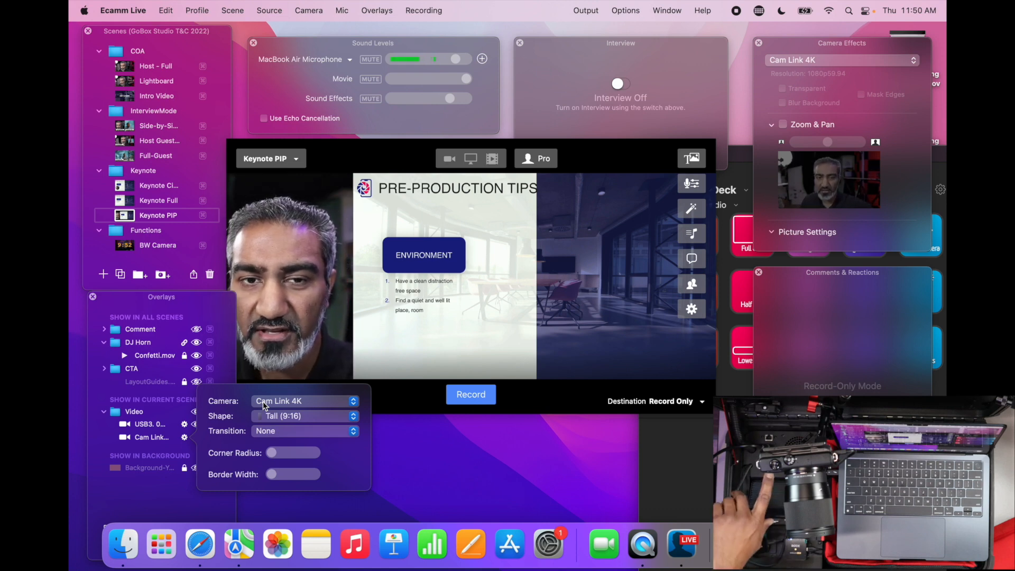
In the BW Camera scene, set the main camera to Cam Link 4K and test the DJ Horn confetti and comment overlays
key(alt+super+Down)
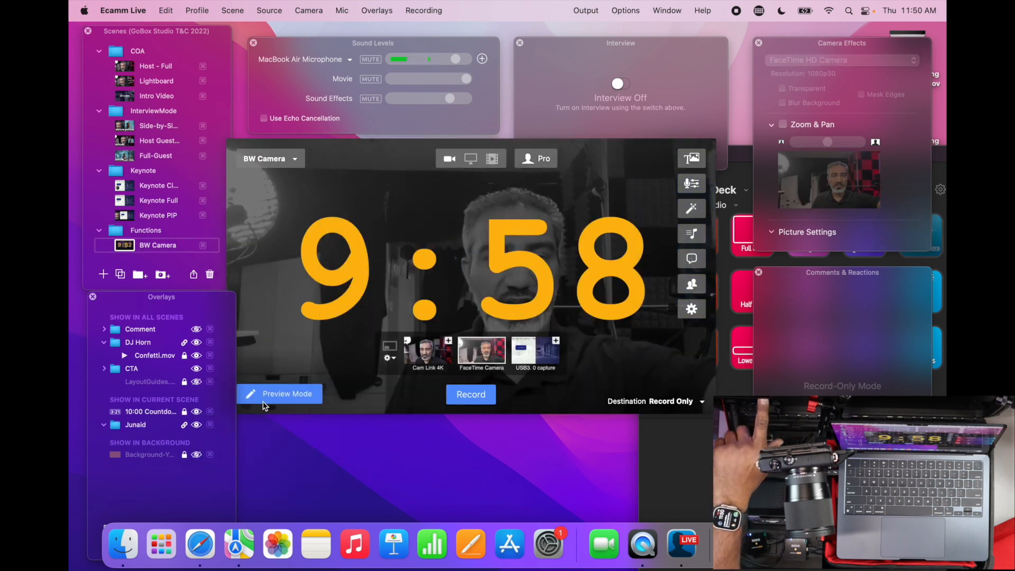
key(super+2)
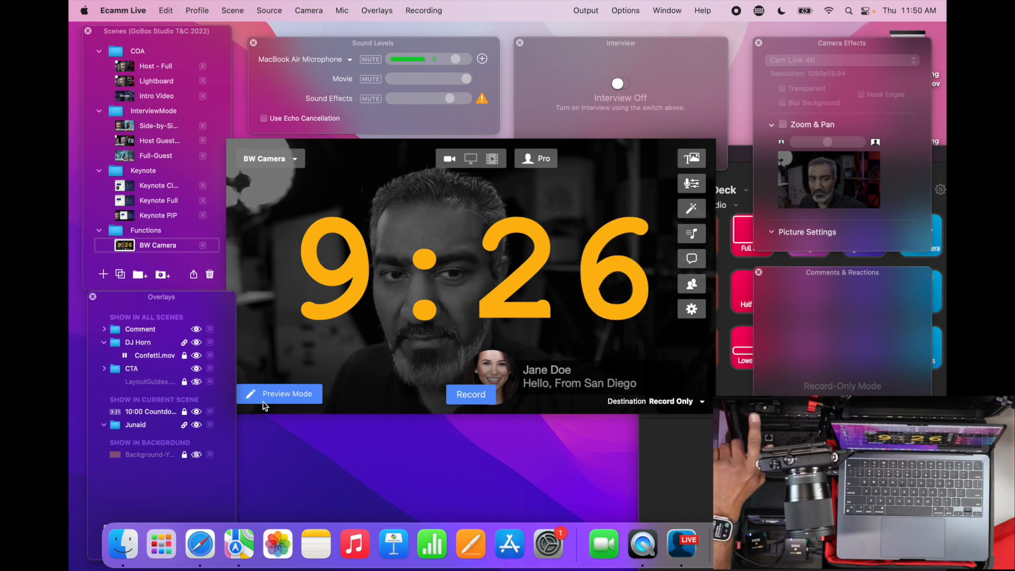
Check the half-screen CTA overlay across the Host - Full, Lightboard and Side-by-Side-Guest scenes, and return to Host - Full with the CTA hidden
key(super+1)
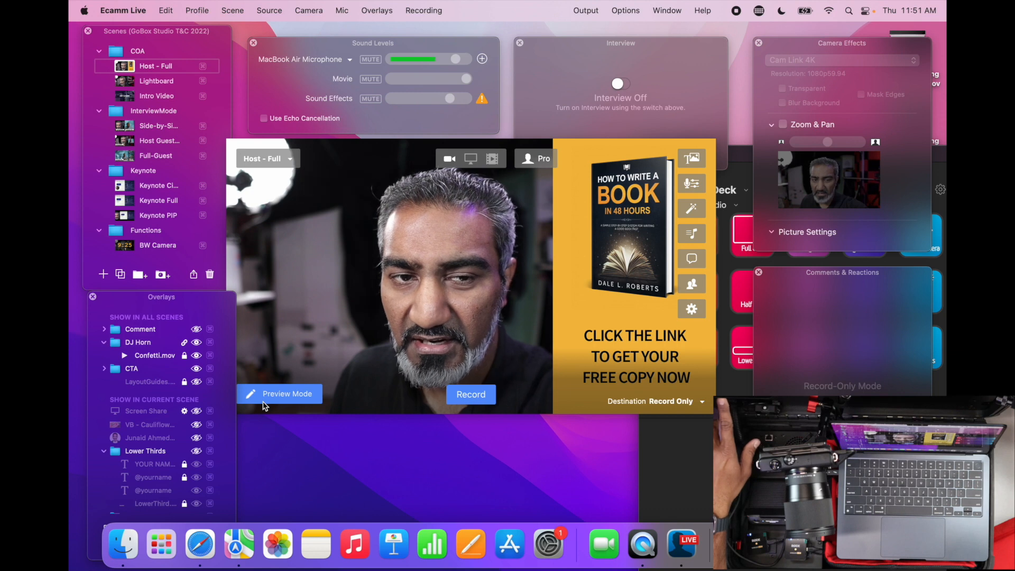
key(alt+super+Down)
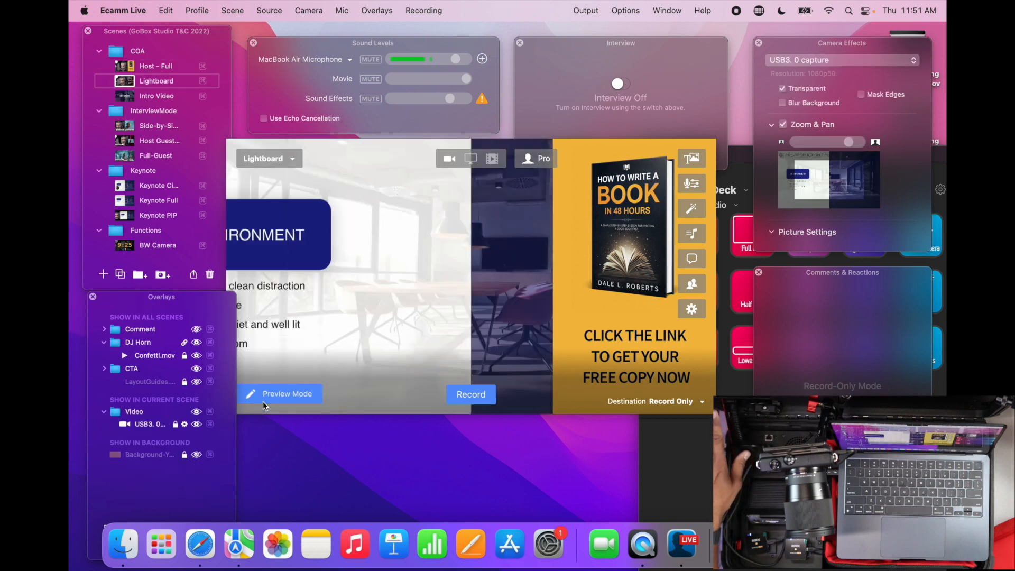
key(alt+super+Down)
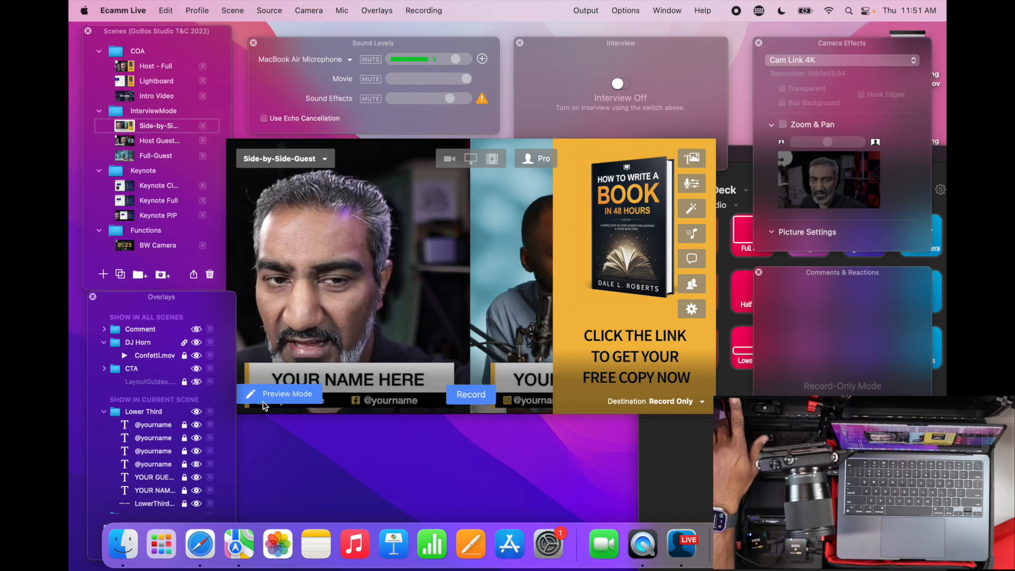
key(super+1)
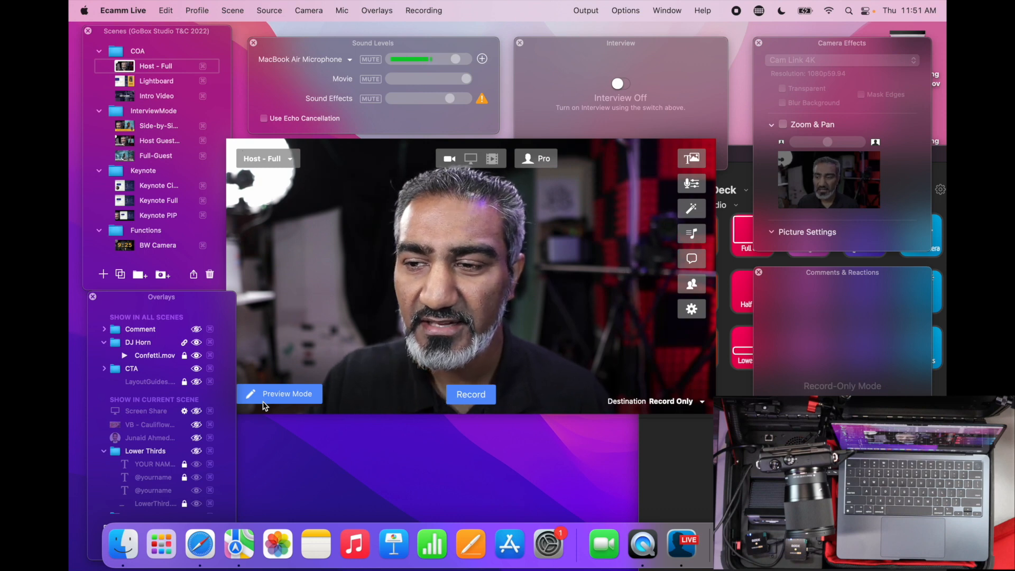
Switch to the Stream Deck window and move it so the whole GoBox Studio key grid is in view
click(749, 195)
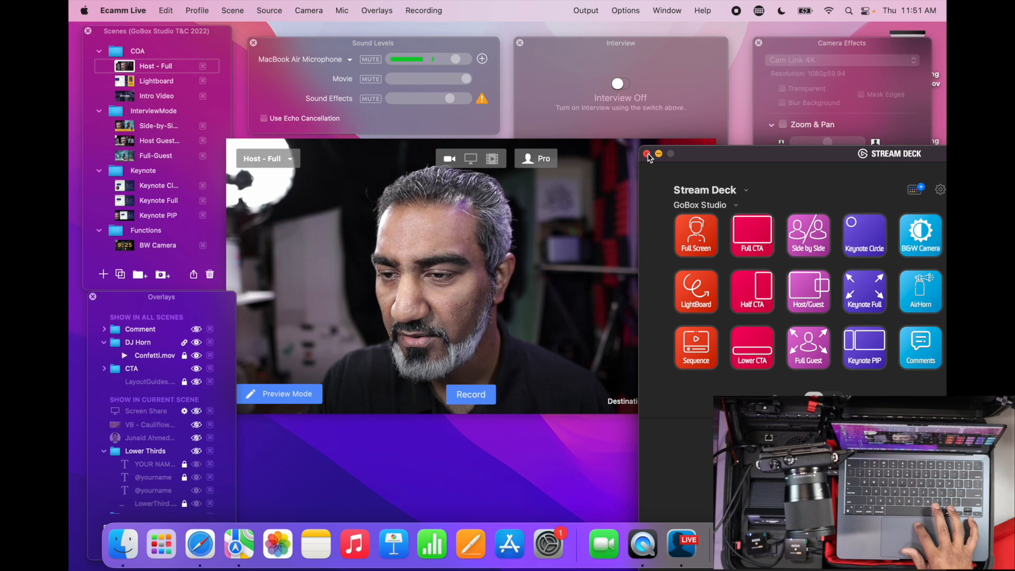
drag(698, 154, 600, 101)
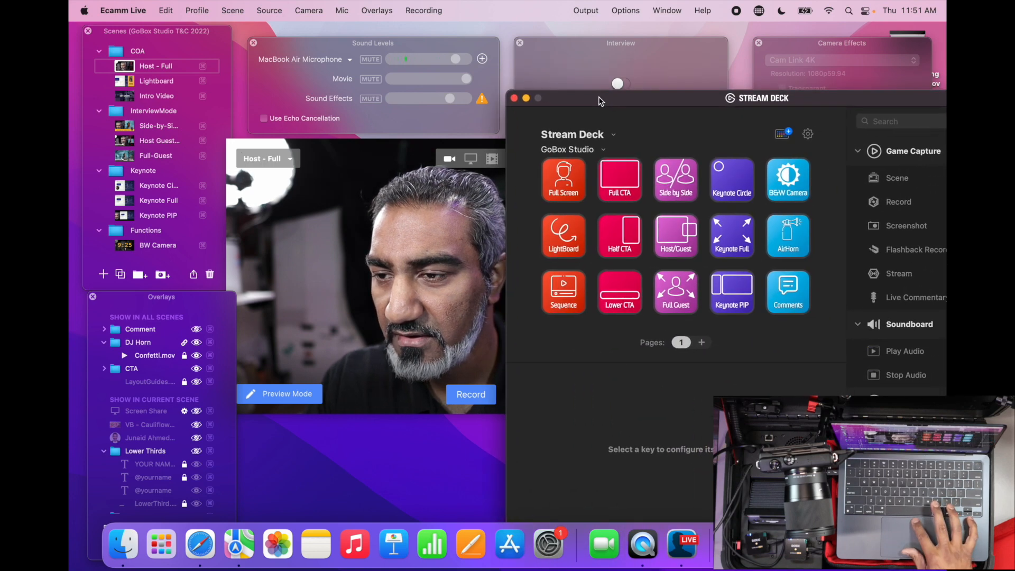